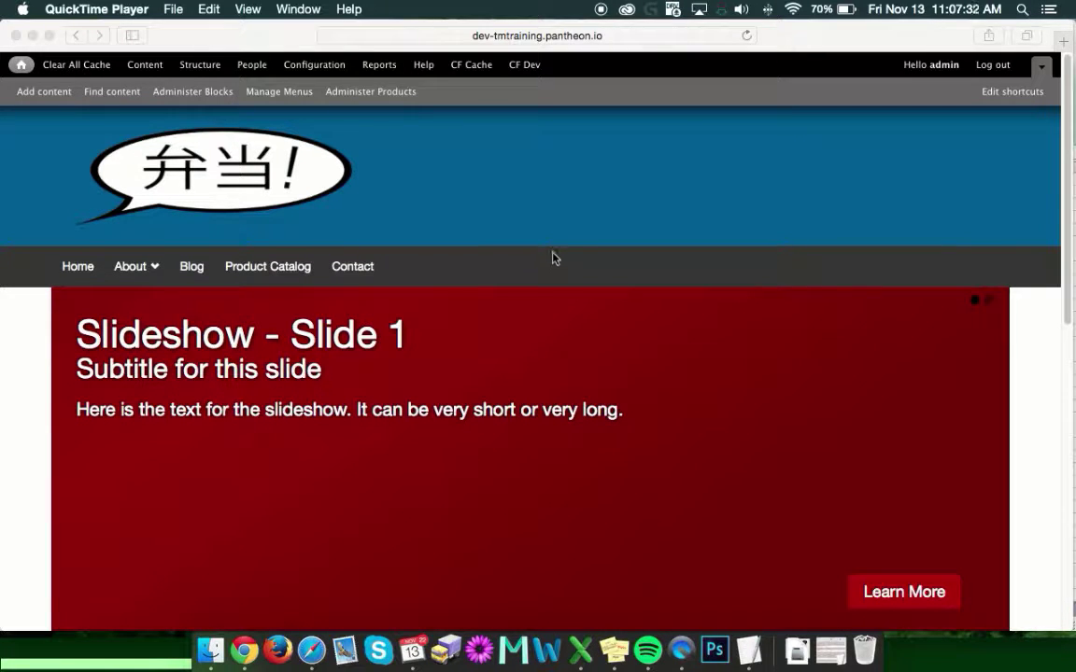
Start creating a new Basic page from the list of content types
left_click(521, 214)
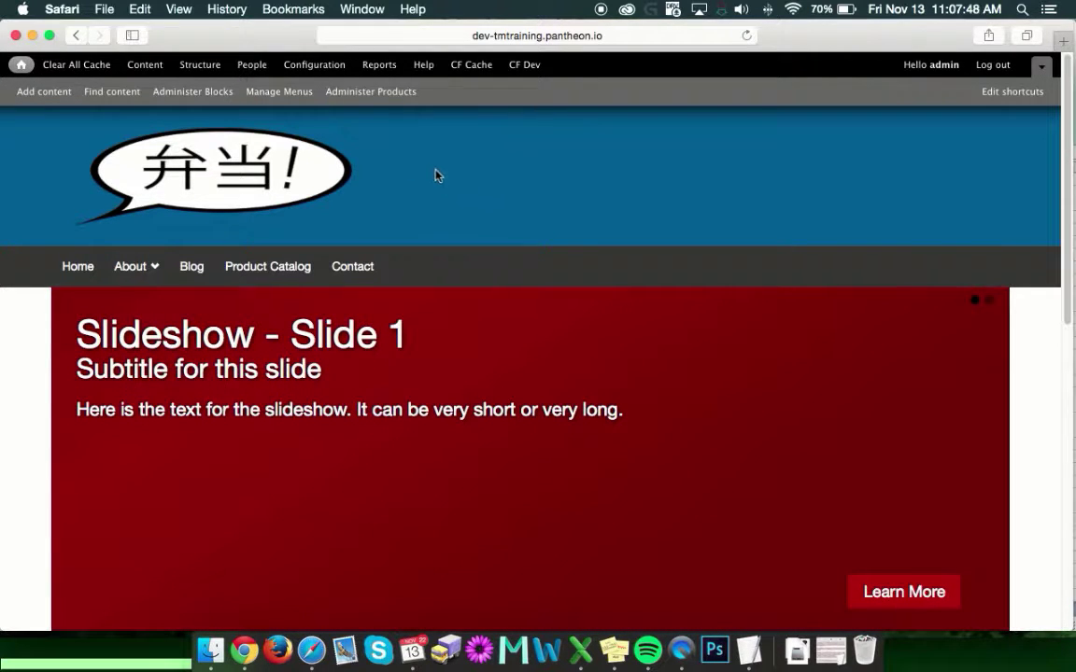
left_click(40, 100)
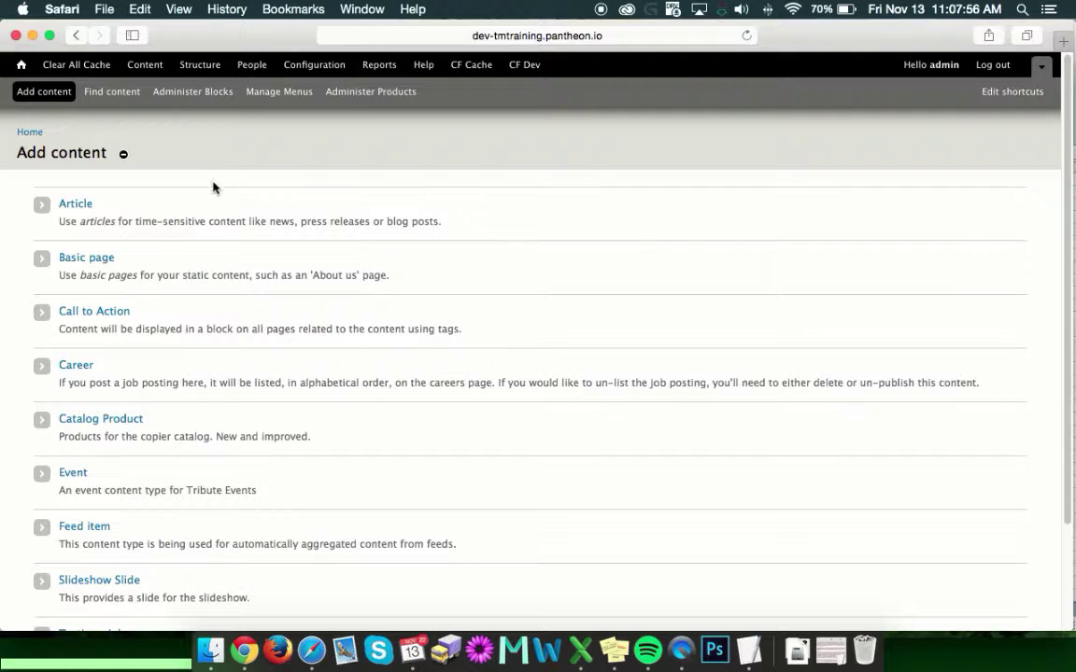
left_click(97, 262)
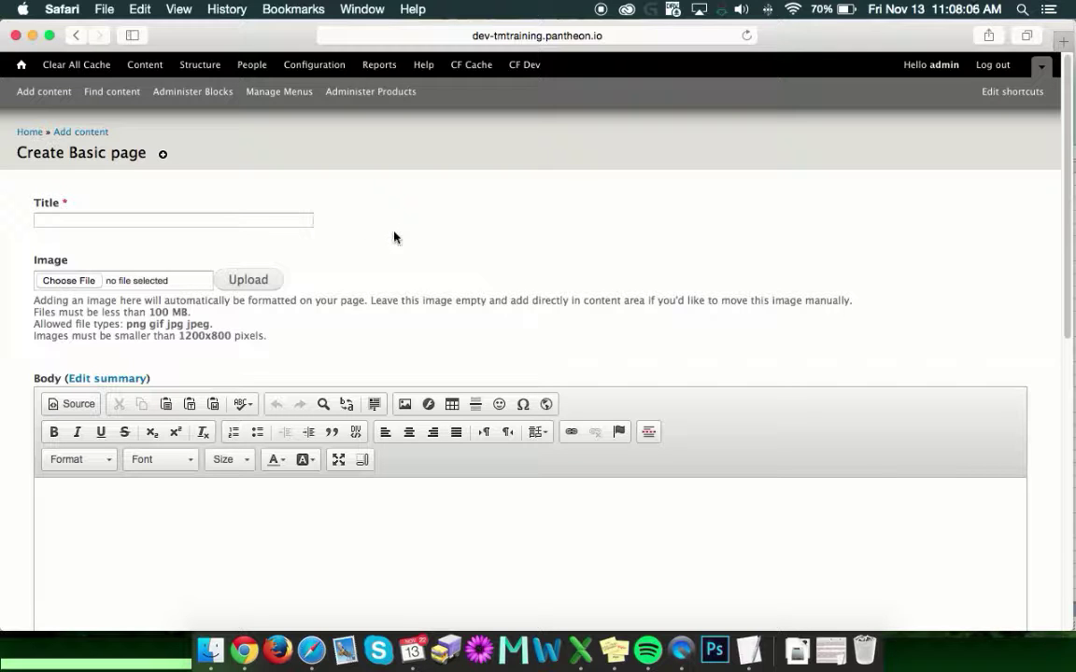
Give the new page the title "Title"
scroll(393, 238, "down", 2)
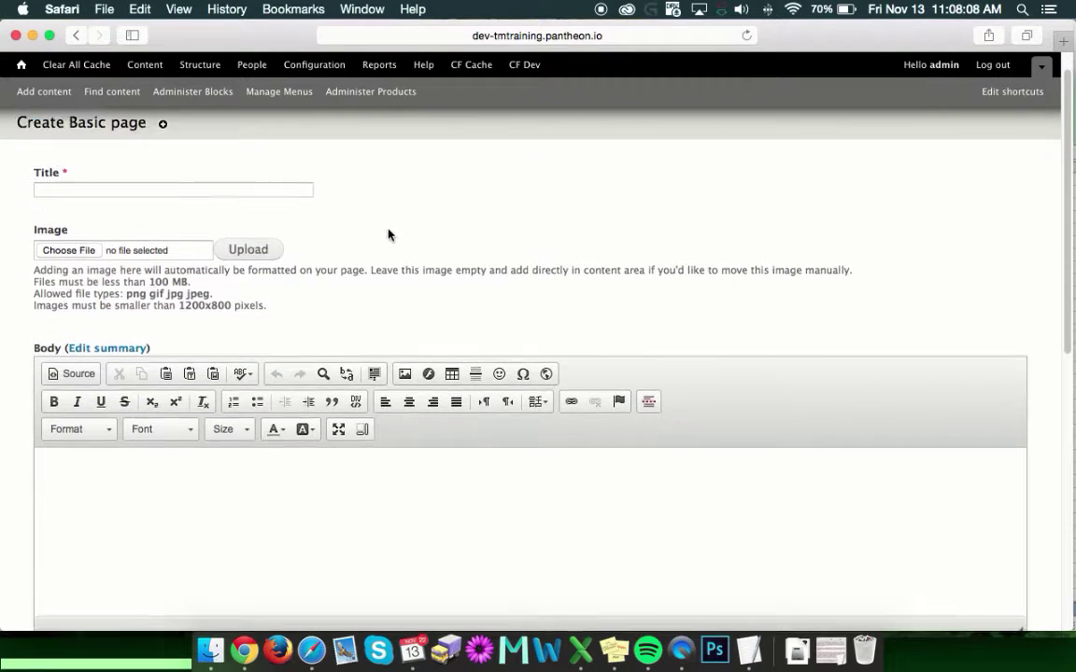
scroll(388, 235, "down", 10)
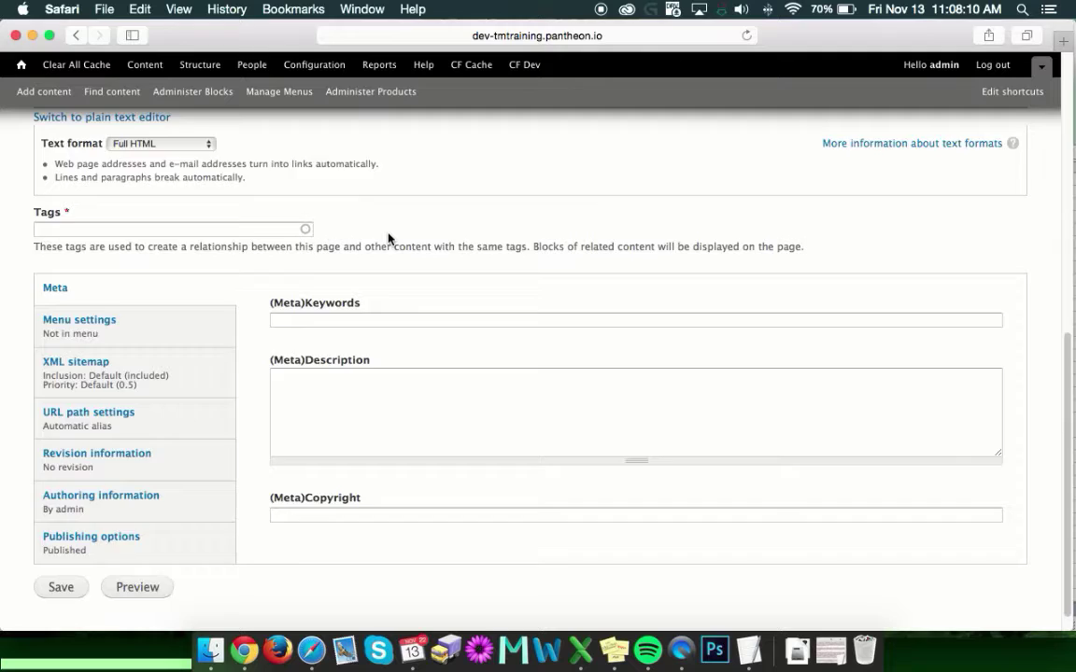
scroll(389, 239, "up", 12)
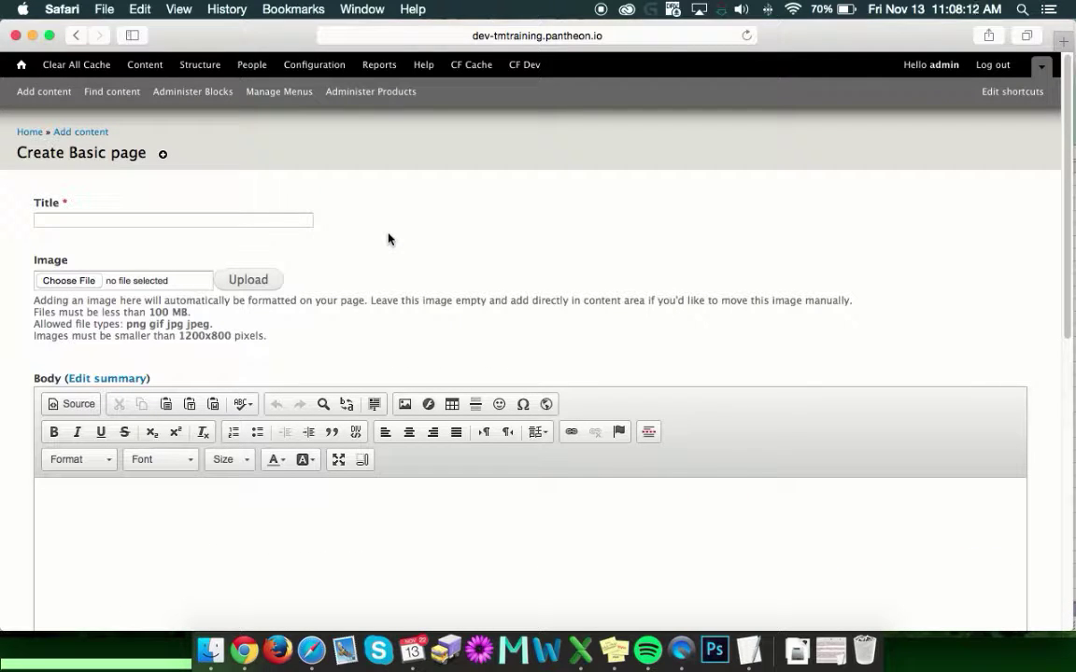
left_click(233, 221)
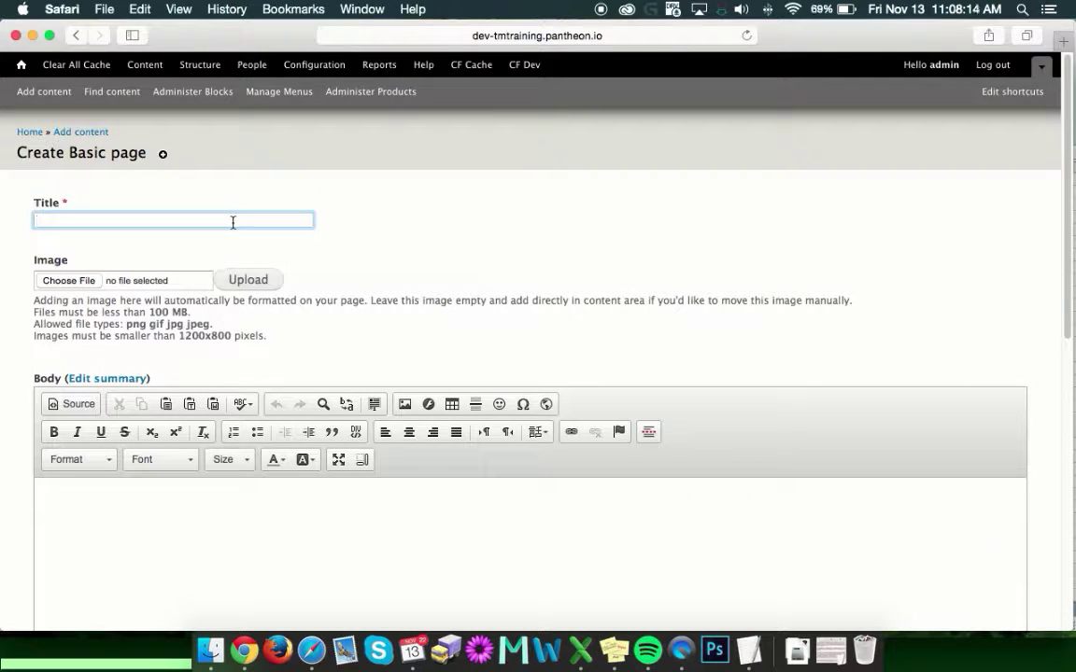
type("Title")
left_click(355, 297)
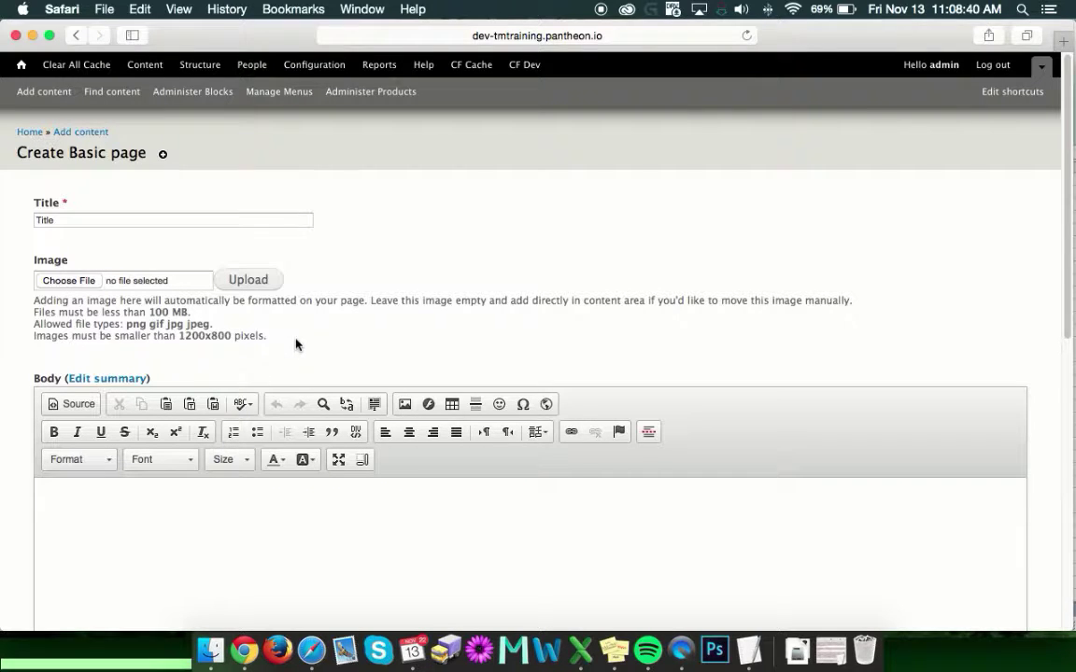
Upload the wide slideshow placeholder JPG from the Desktop as the page's image
left_click(63, 282)
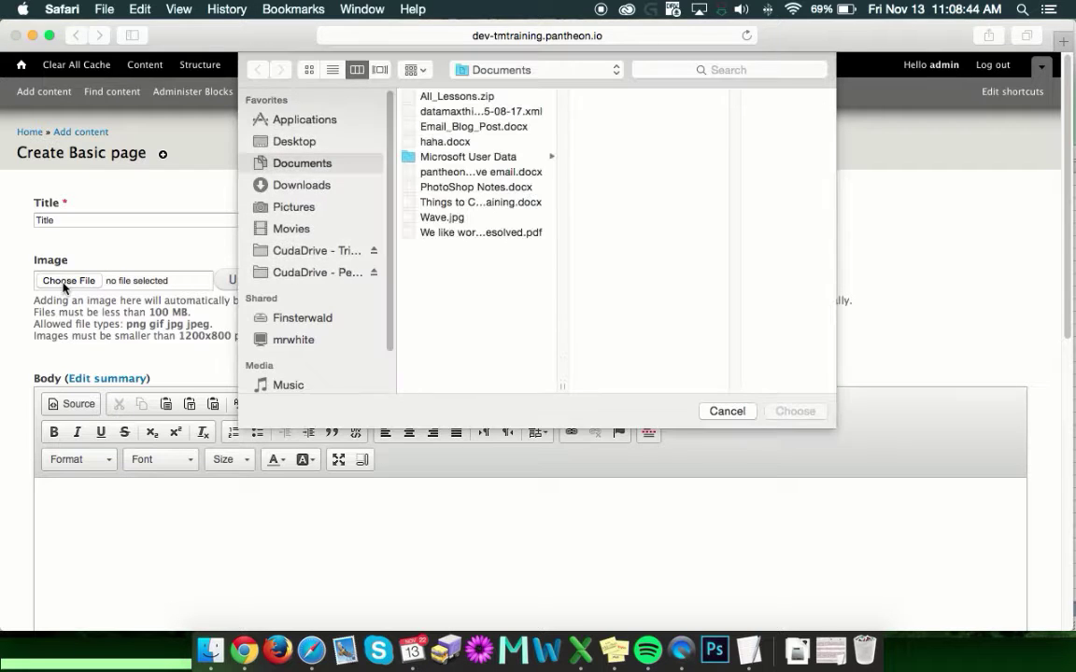
left_click(267, 140)
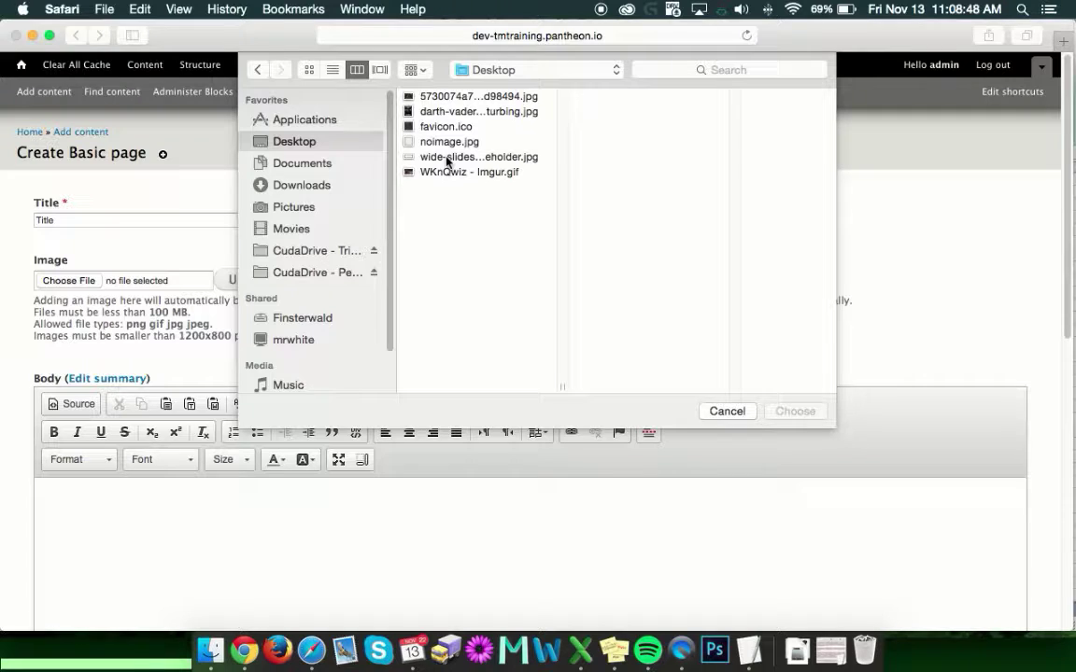
left_click(447, 157)
left_click(792, 412)
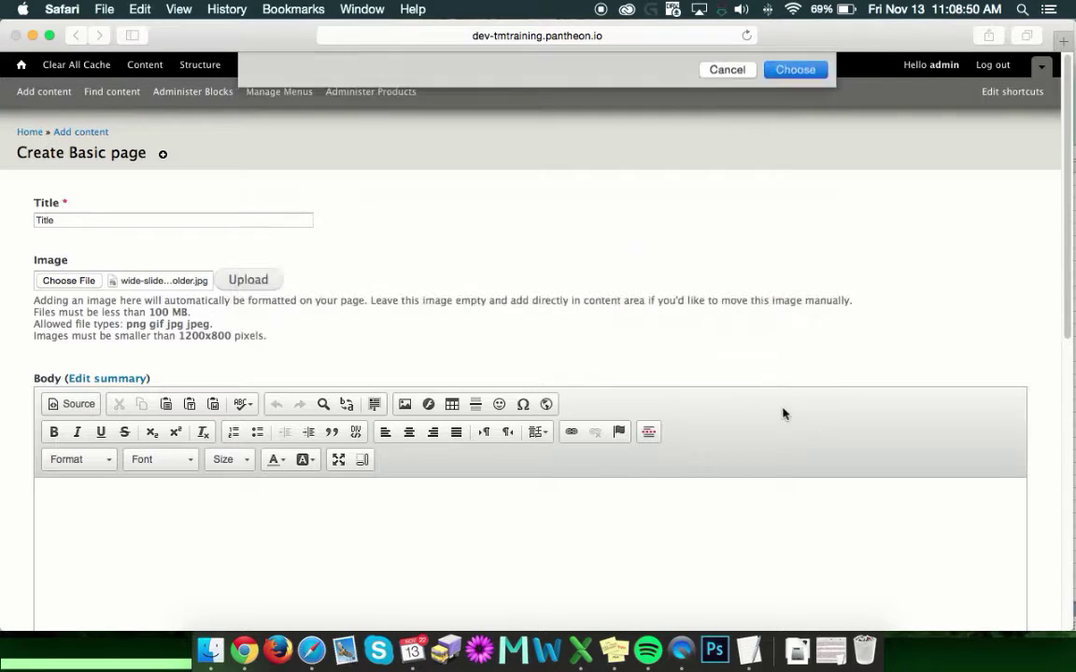
left_click(247, 283)
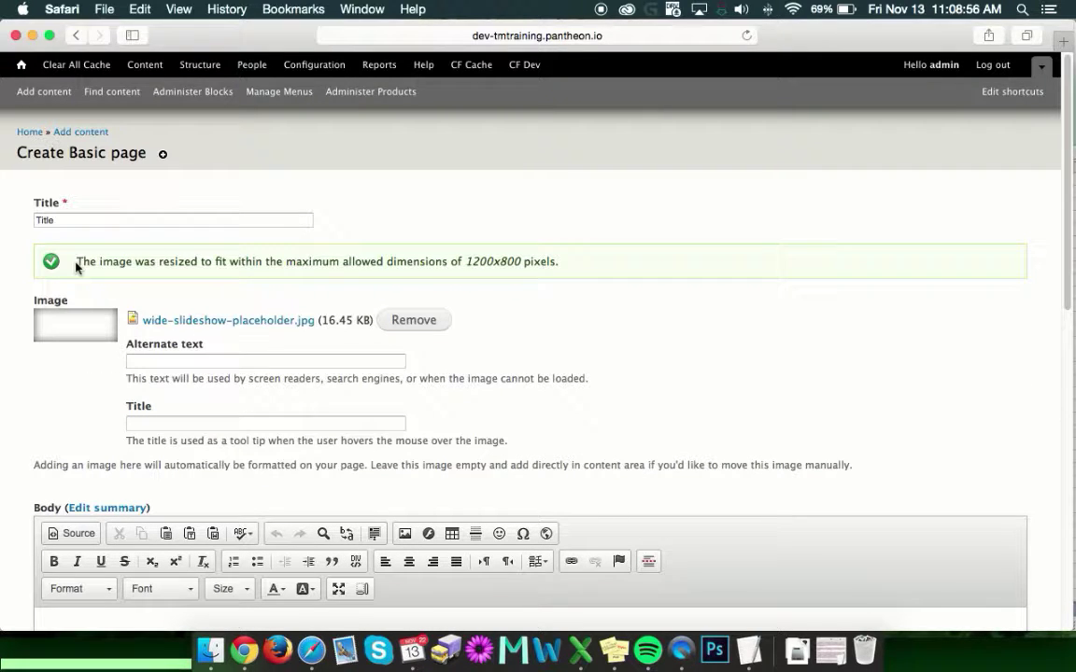
Examine the notice about the uploaded image and its alternate text and title fields
left_click_drag(74, 261, 375, 283)
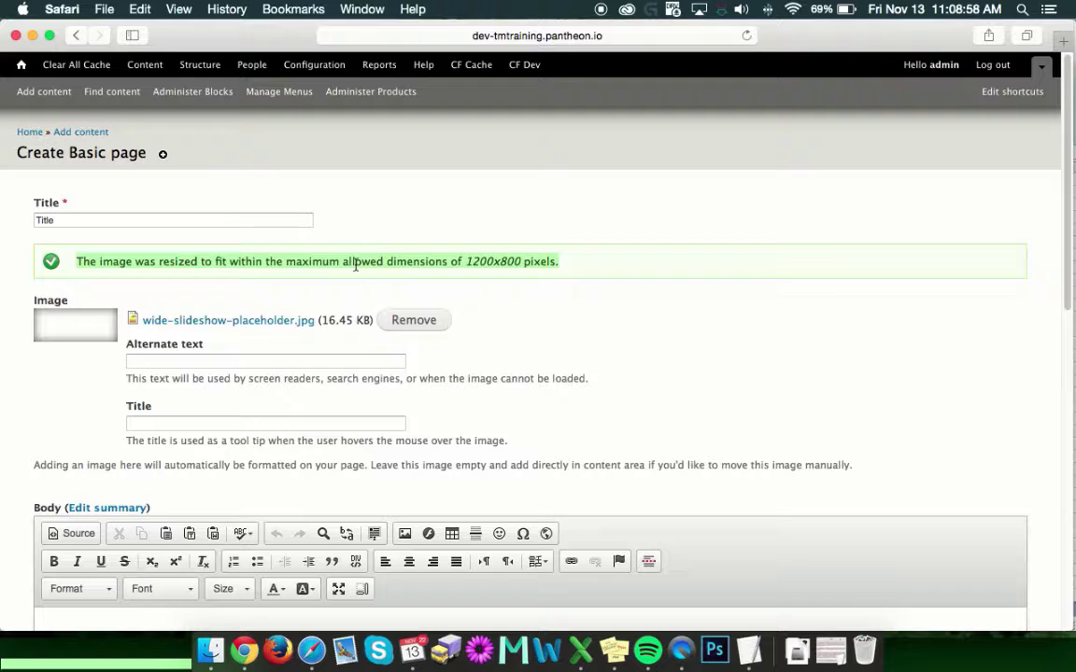
left_click(551, 374)
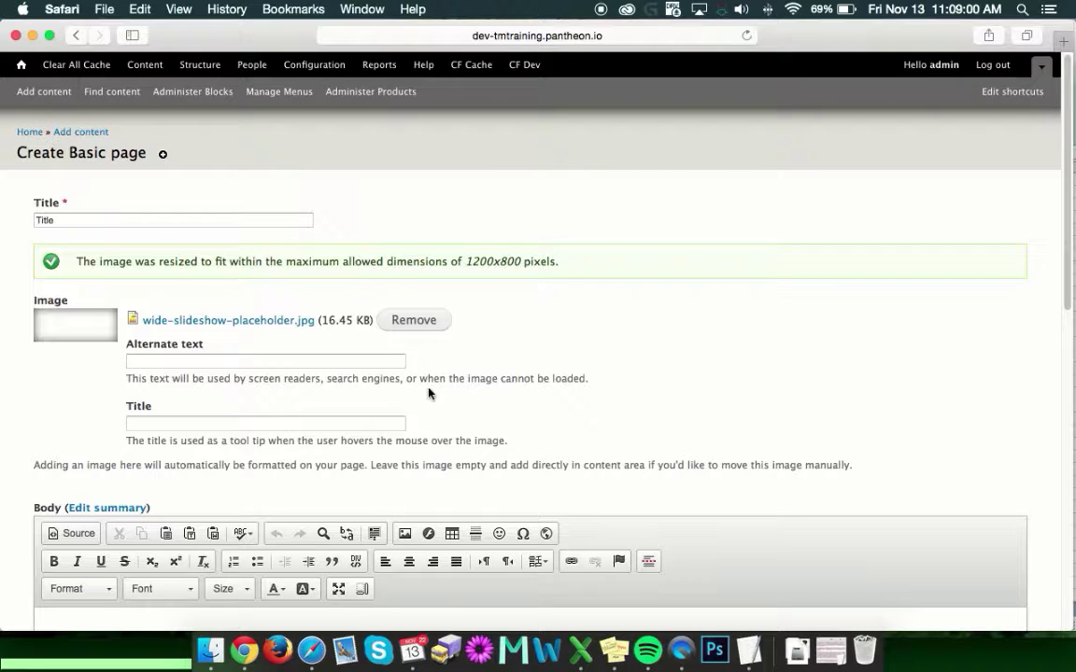
scroll(430, 387, "down", 1)
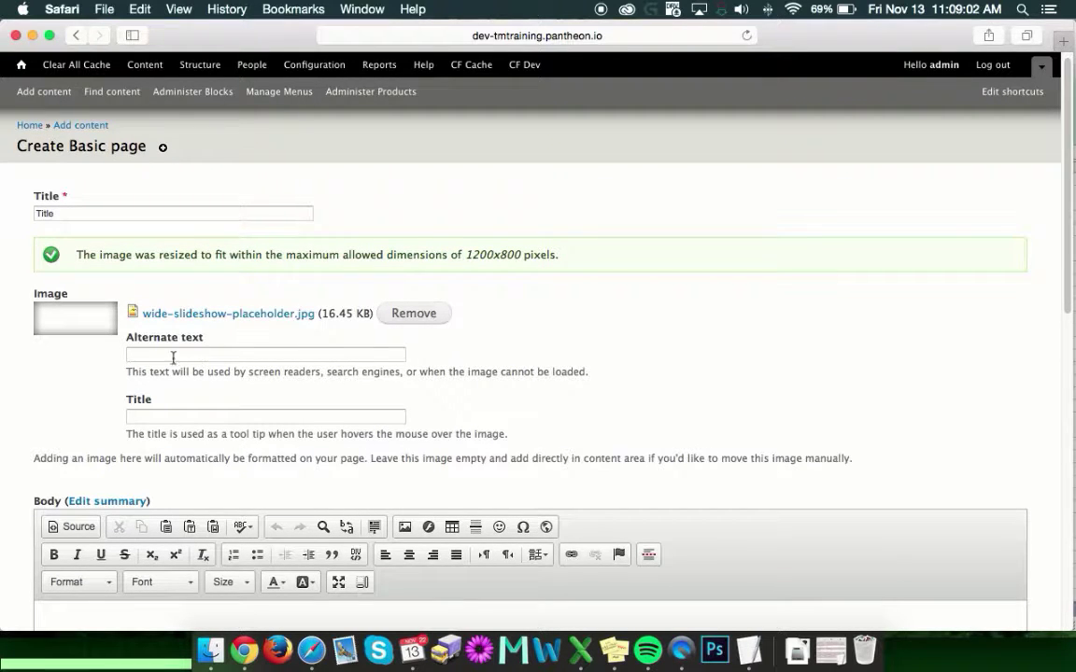
left_click(139, 354)
left_click(161, 415)
left_click(164, 355)
left_click(161, 416)
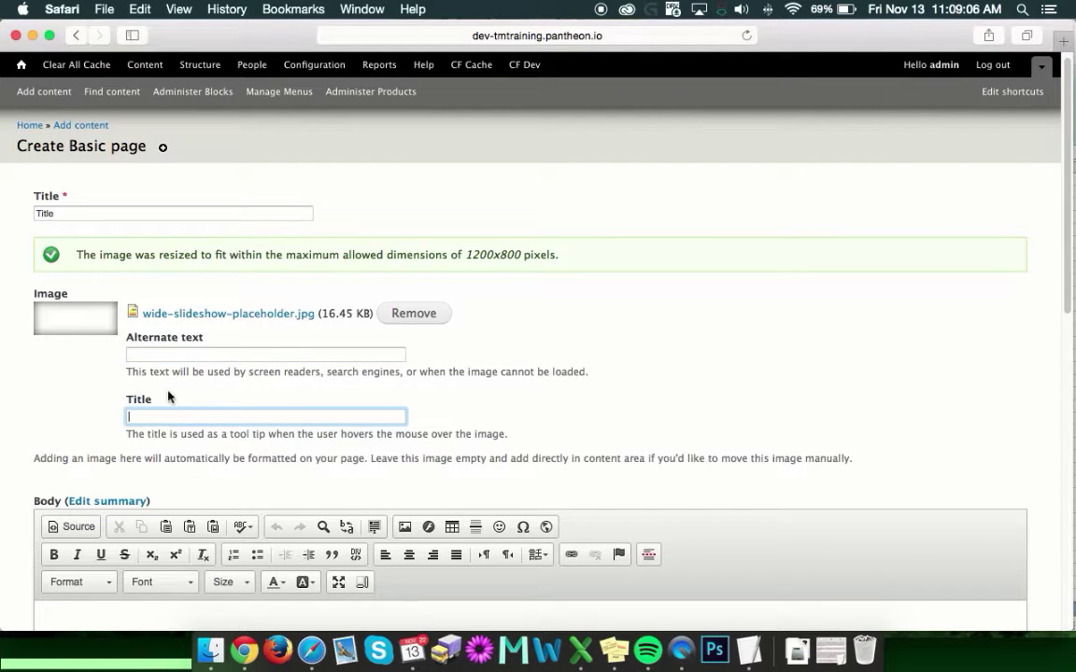
left_click(154, 354)
left_click(161, 416)
left_click(154, 354)
left_click(169, 416)
left_click(80, 383)
scroll(84, 360, "down", 1)
scroll(89, 355, "down", 3)
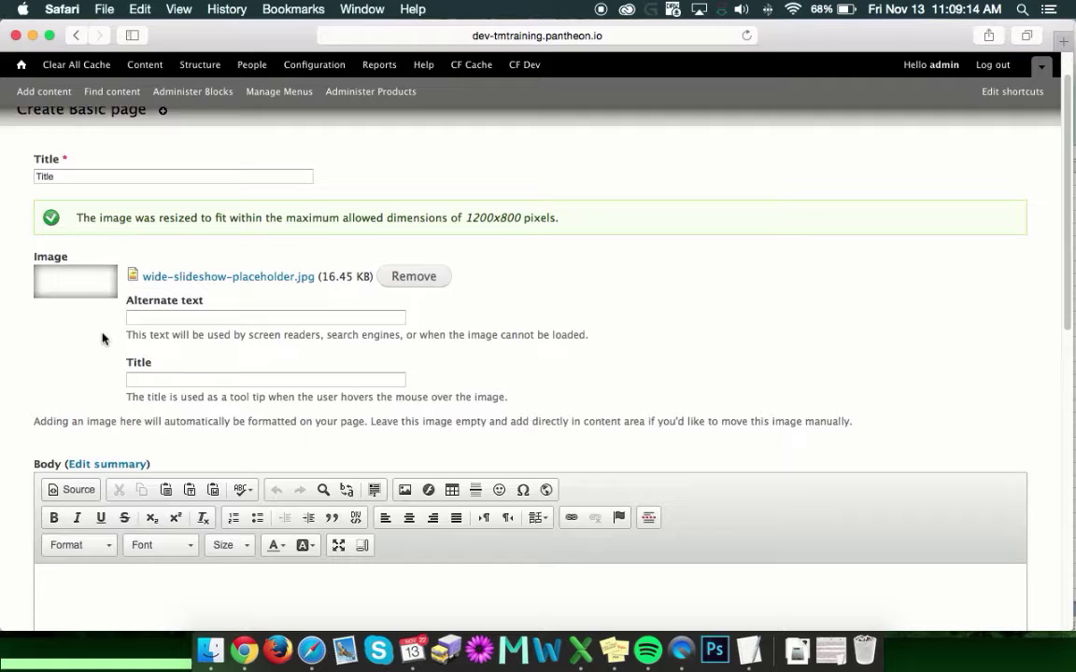
Switch to the untitled TextEdit document, copy its first Lorem ipsum paragraph, and return to the page's body editor
scroll(98, 332, "down", 5)
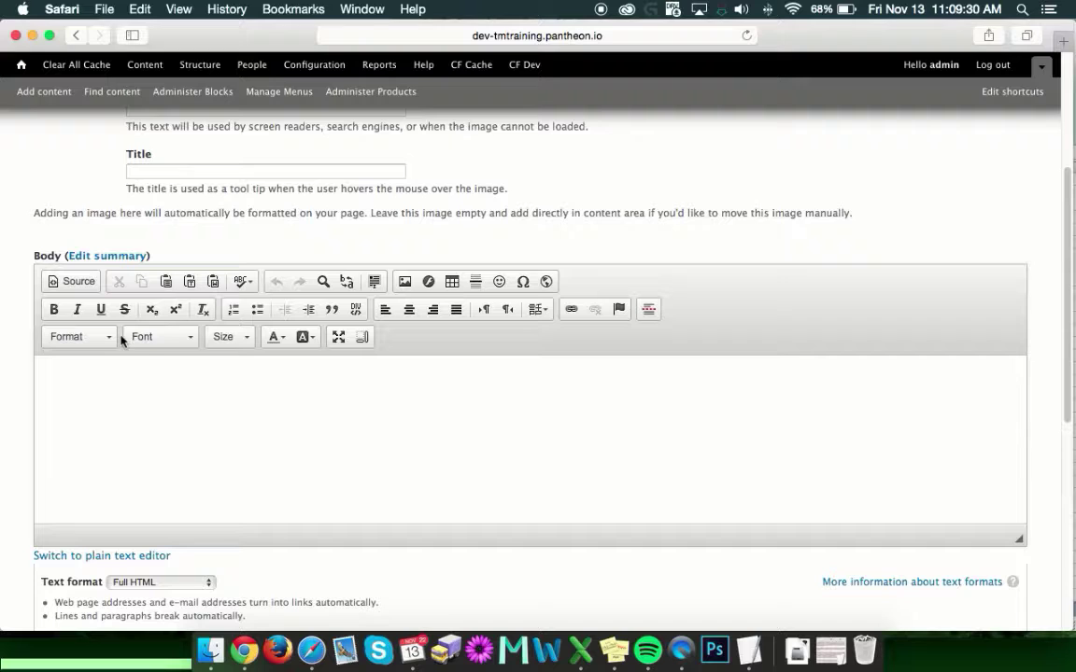
left_click(183, 382)
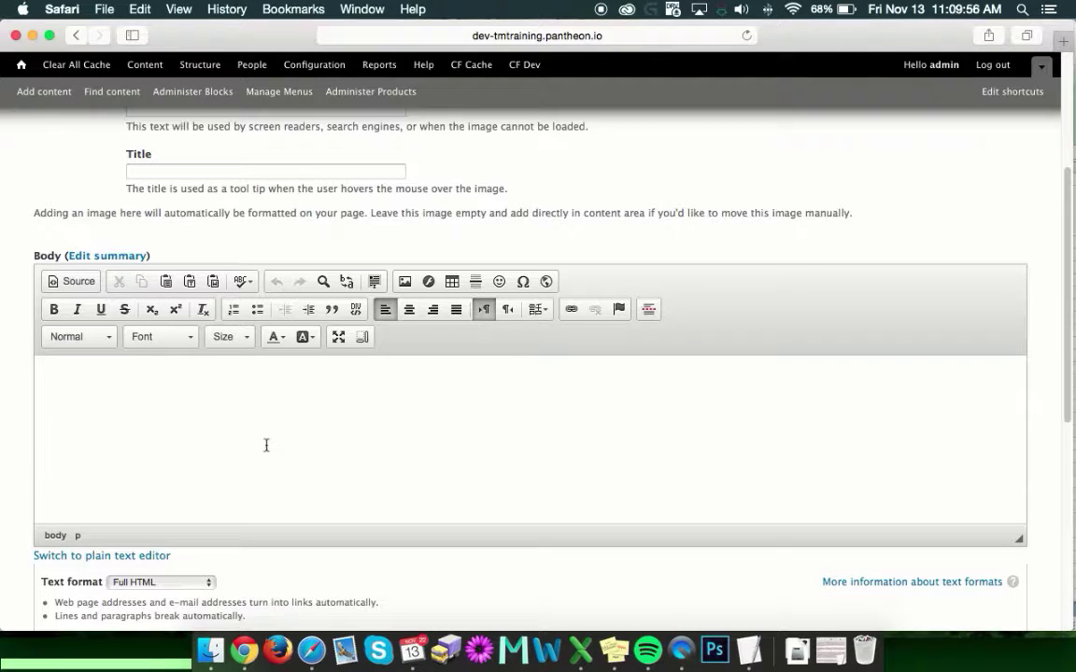
left_click(830, 646)
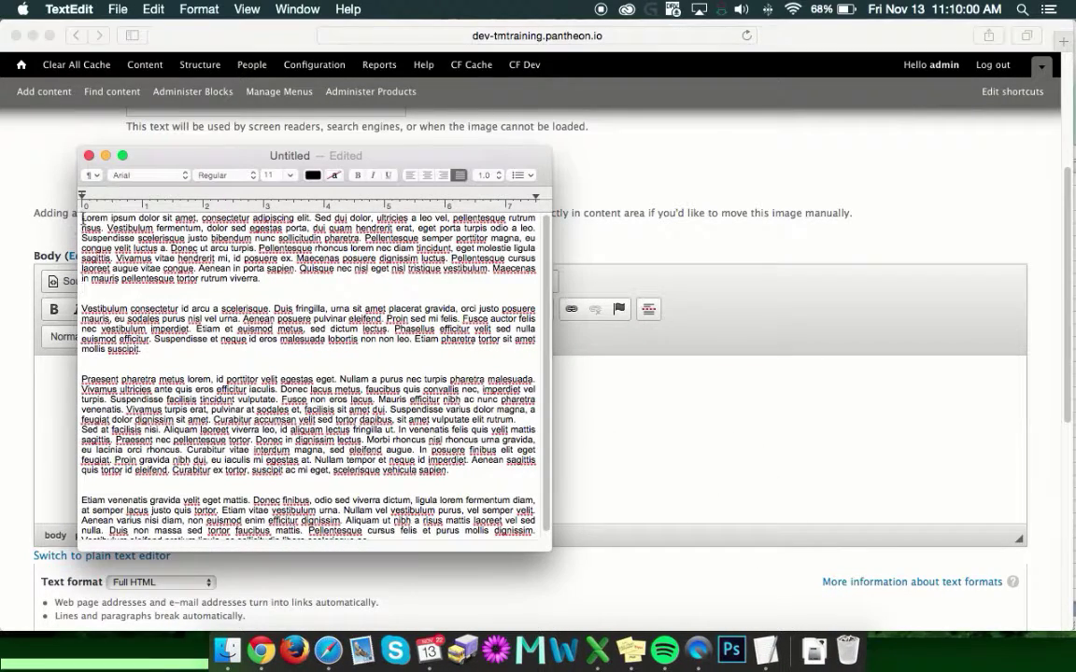
left_click_drag(80, 217, 301, 269)
key("super+c")
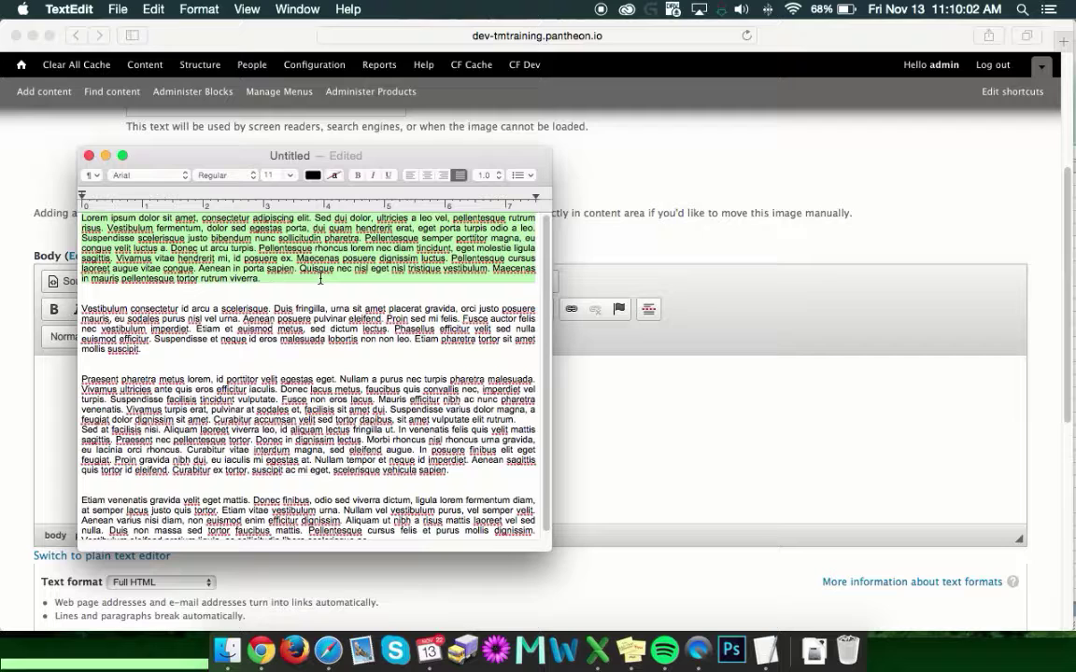
left_click(106, 155)
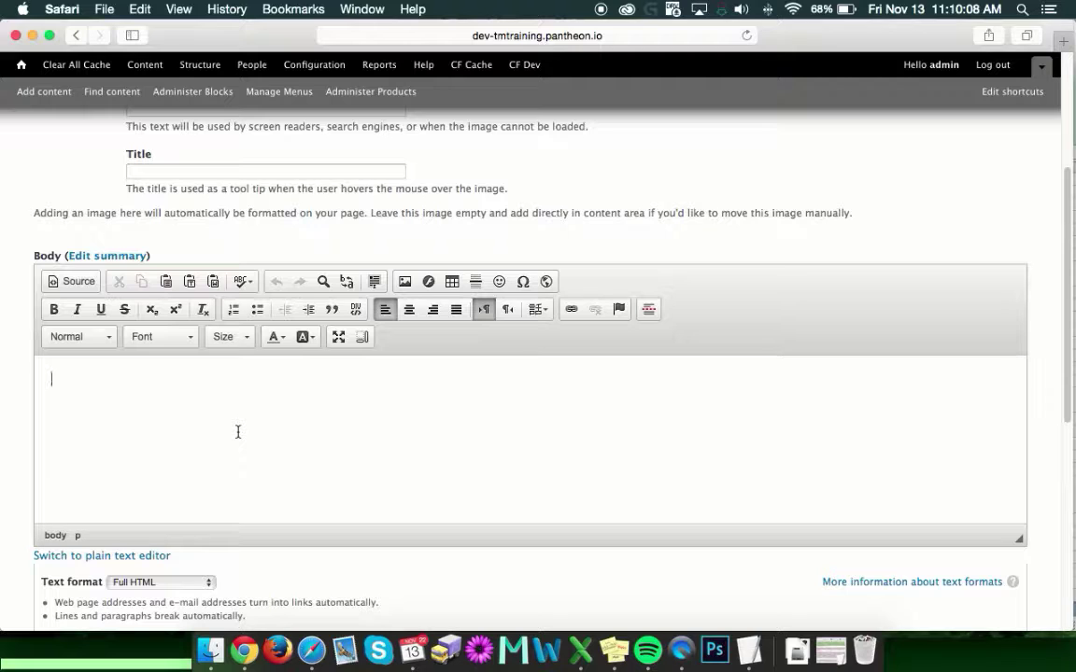
key("super+v")
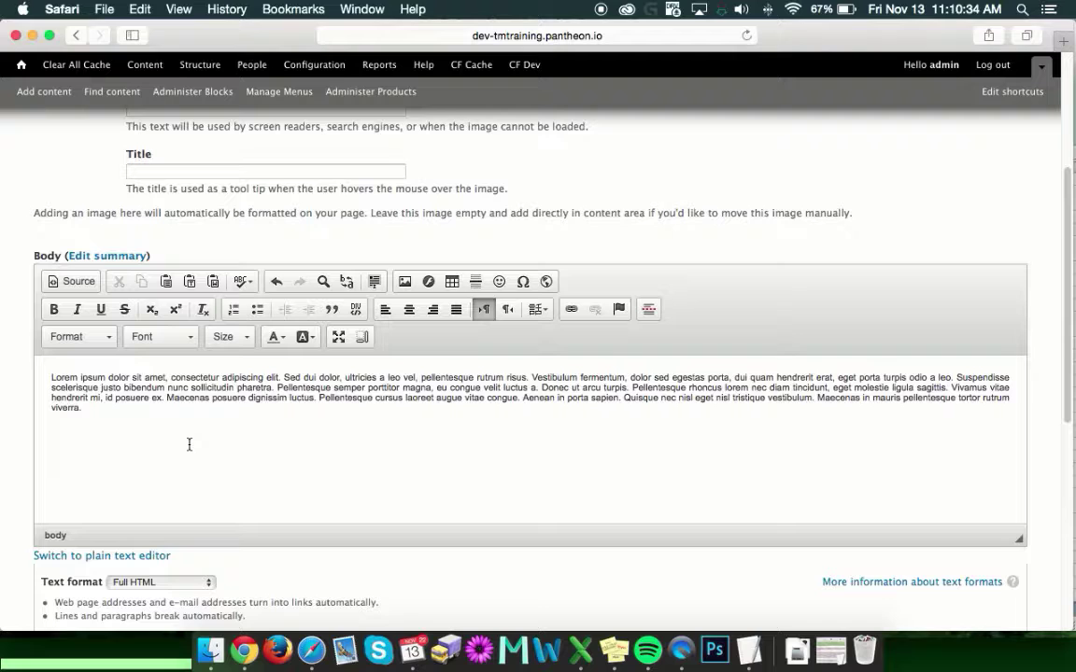
left_click_drag(52, 377, 117, 430)
key("BackSpace")
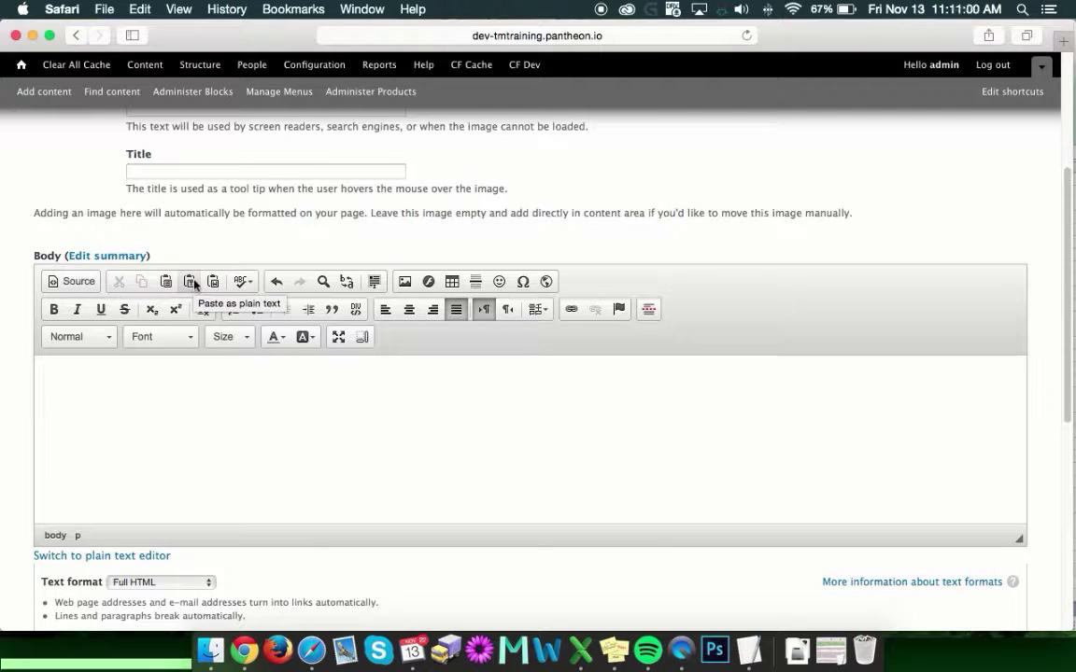
Paste the copied Lorem ipsum paragraph into the body as plain text and add an empty line above it
left_click(192, 283)
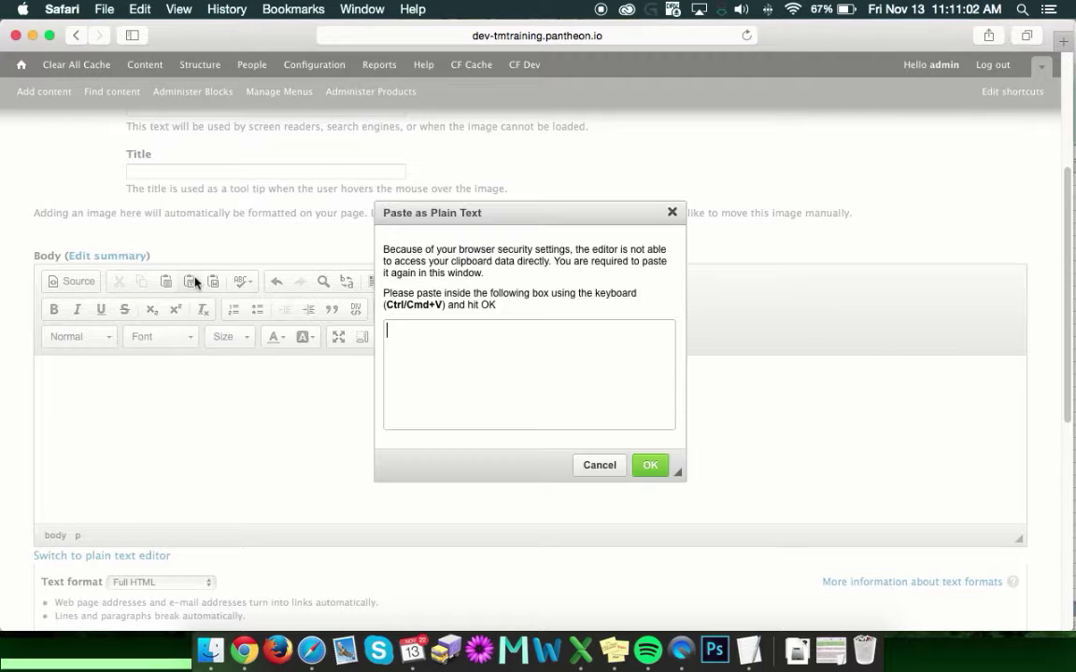
key("super+v")
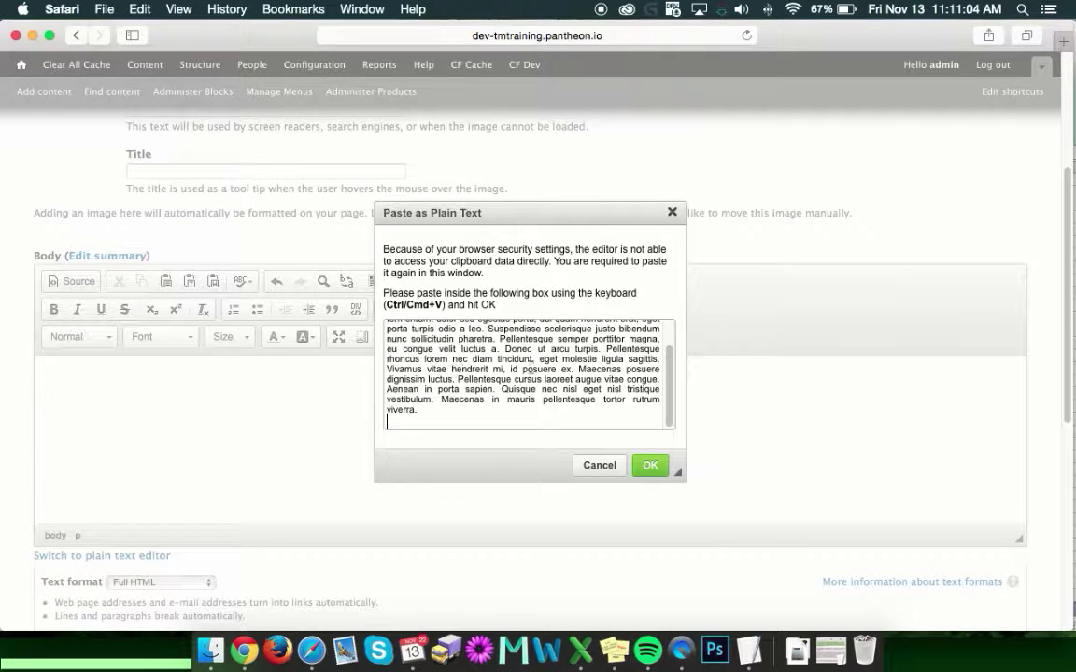
left_click(649, 465)
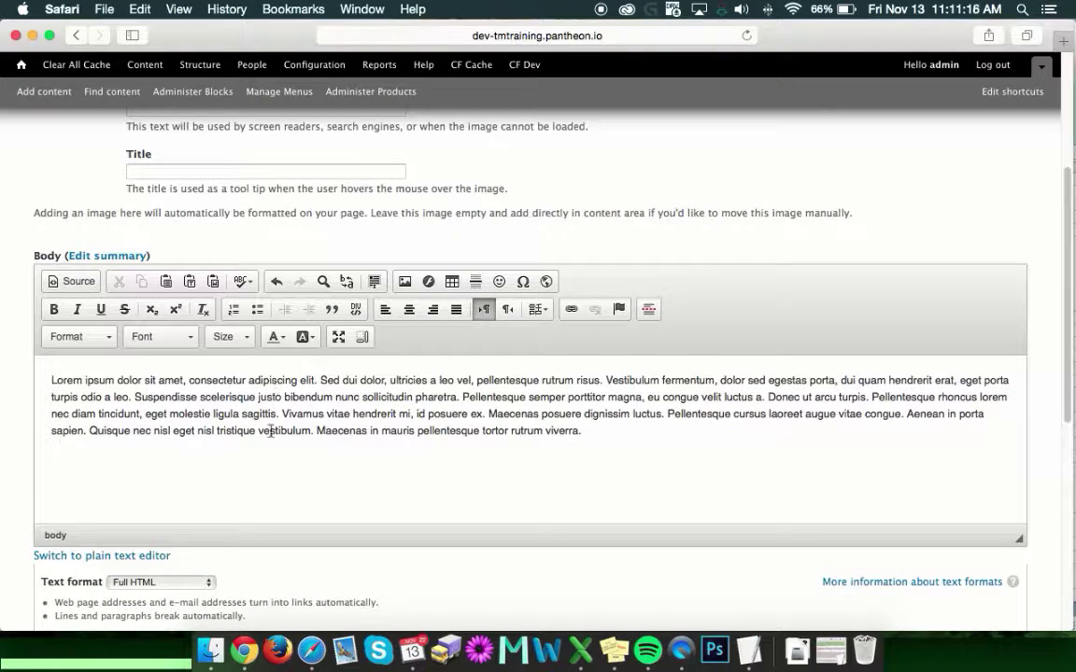
left_click(587, 433)
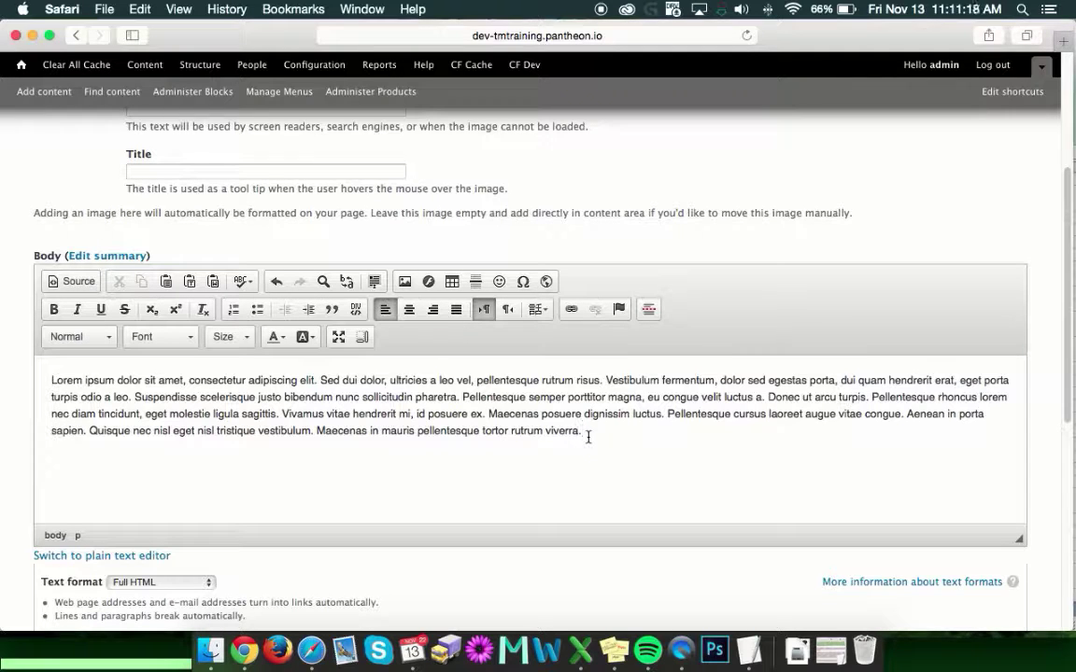
left_click(51, 380)
key("Return")
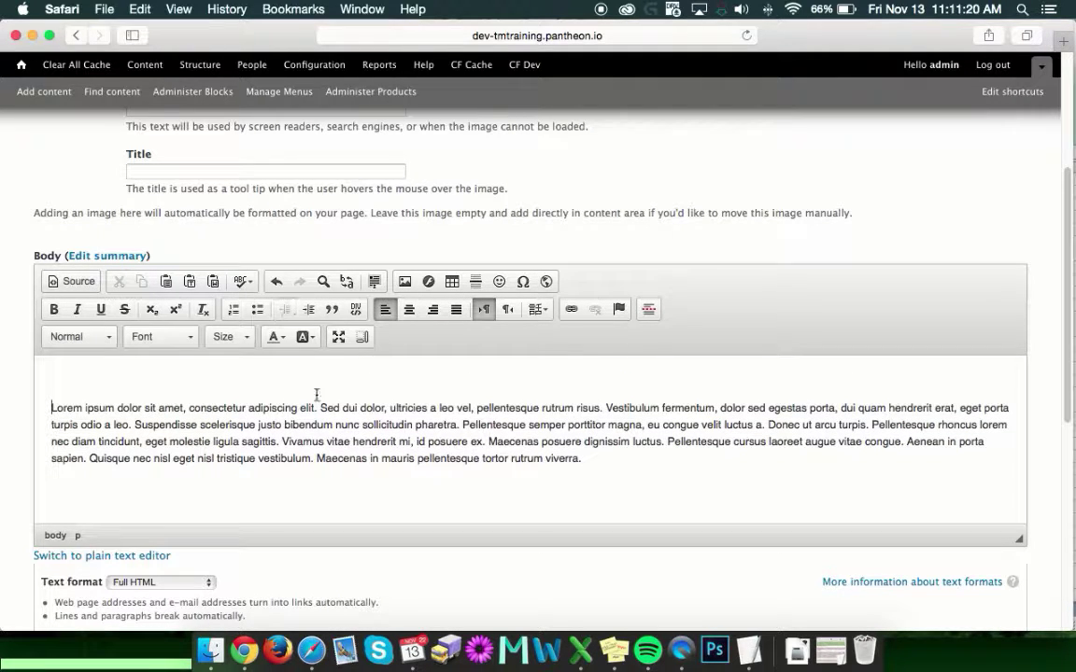
Make the body text bold from "Lorem ipsum" through "eget molestie ligula sagittis."
left_click(243, 425)
left_click_drag(42, 408, 283, 439)
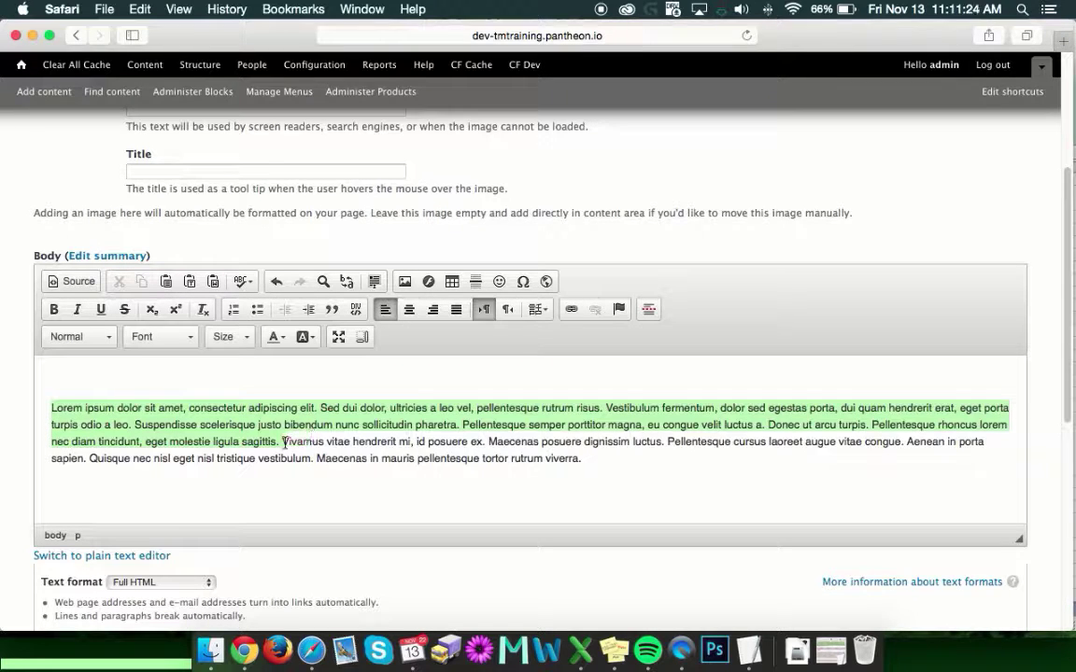
left_click(53, 309)
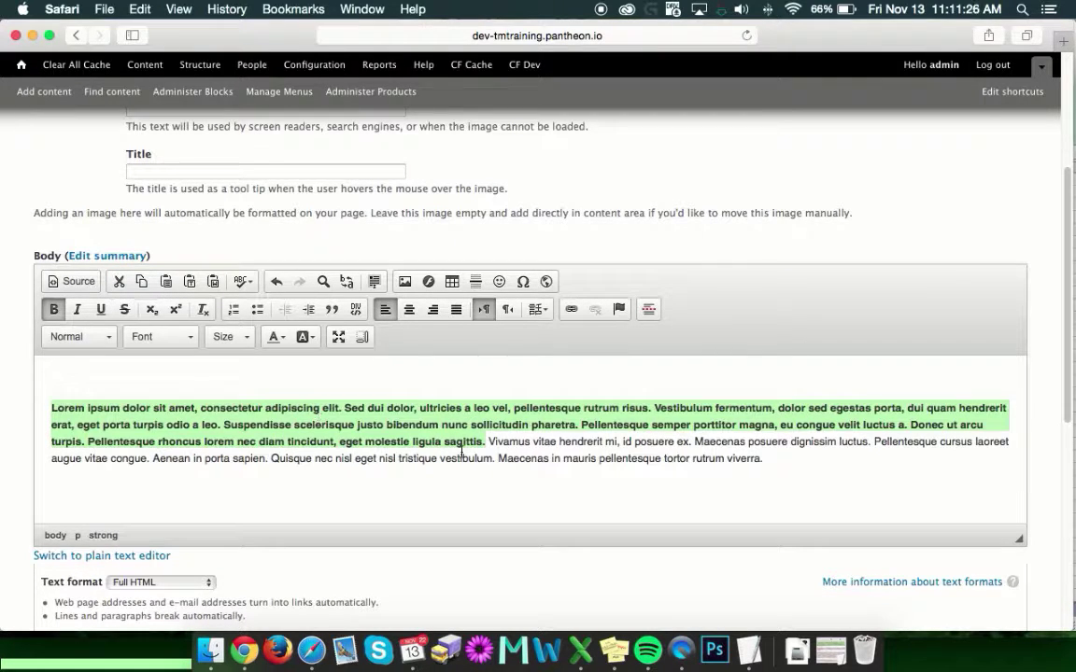
key("Right")
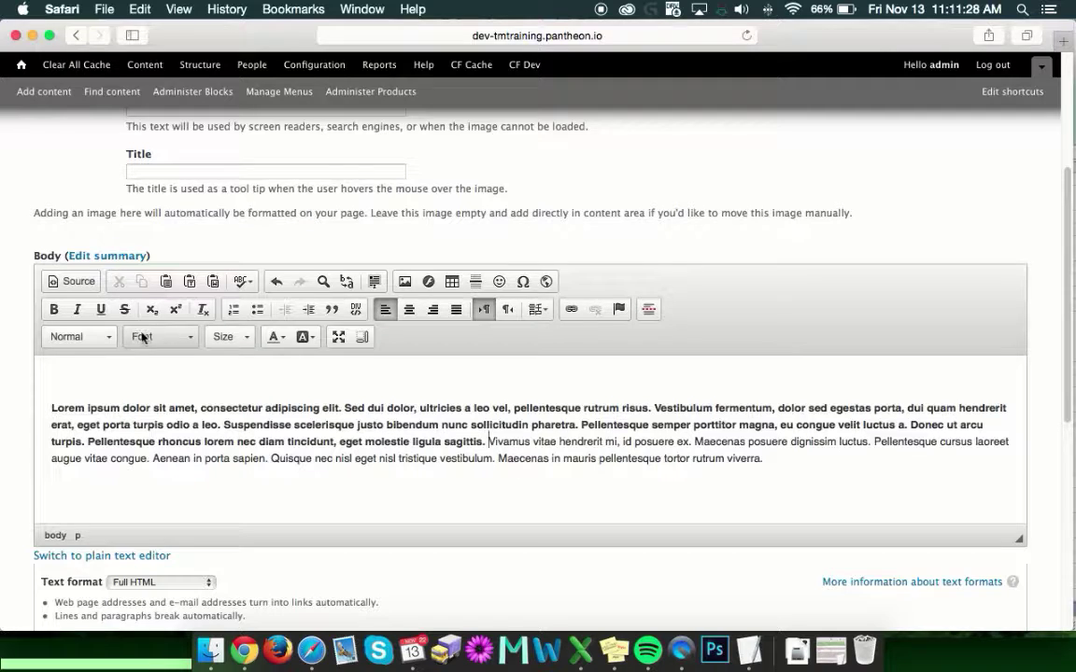
Underline the rest of the body paragraph, from "Vivamus vitae hendrerit mi" to its end
left_click_drag(489, 442, 724, 477)
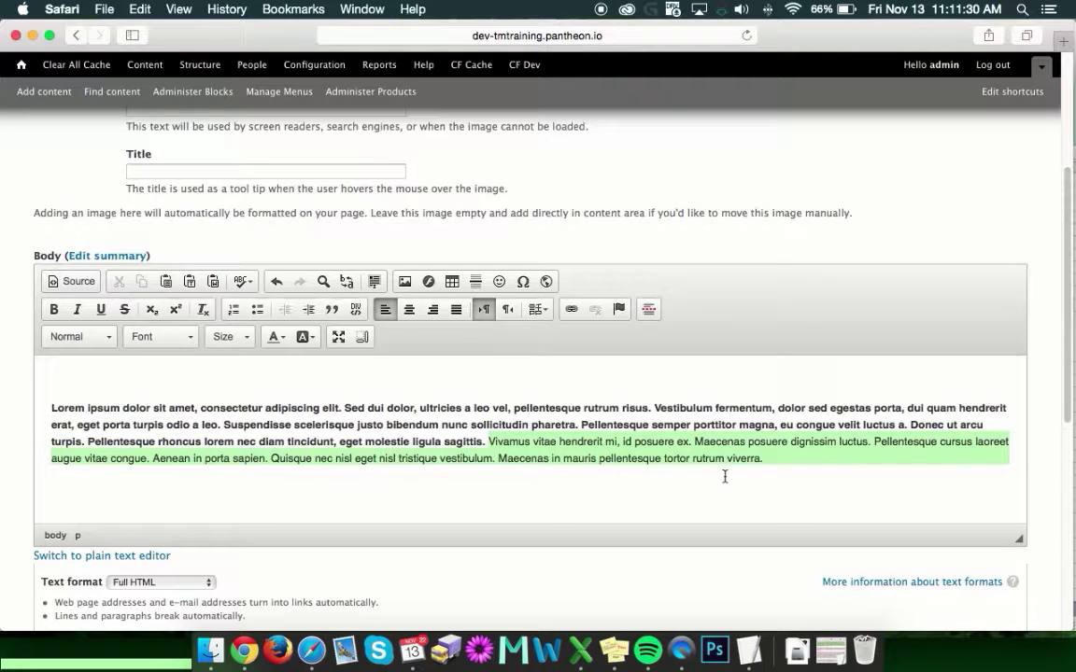
left_click(101, 310)
left_click(308, 496)
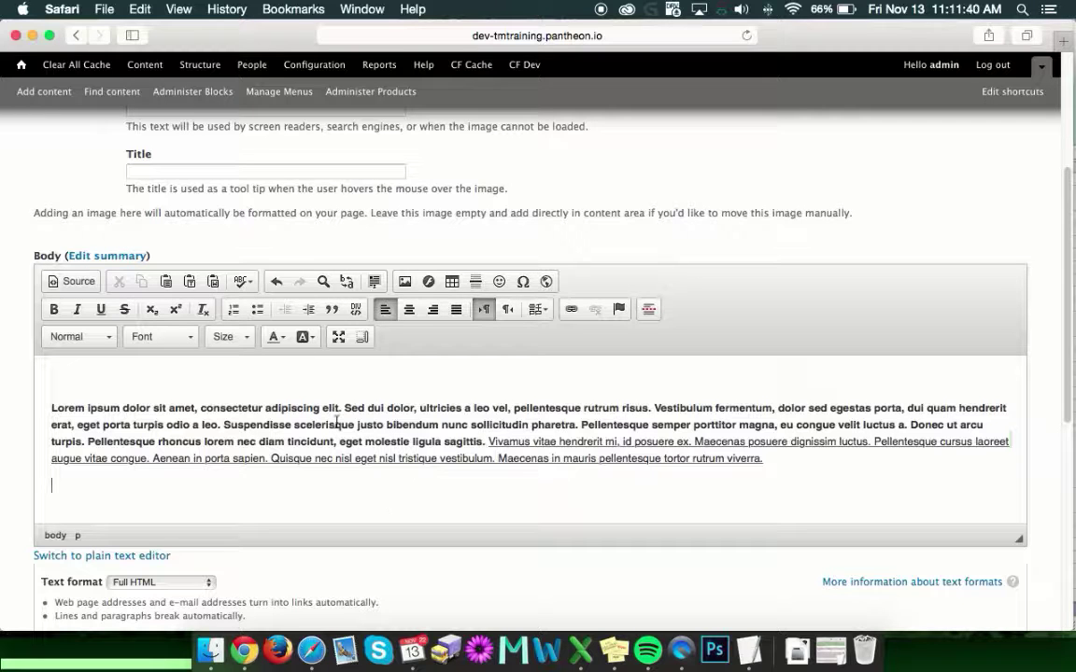
scroll(113, 276, "up", 5)
scroll(280, 336, "down", 3)
scroll(375, 346, "down", 2)
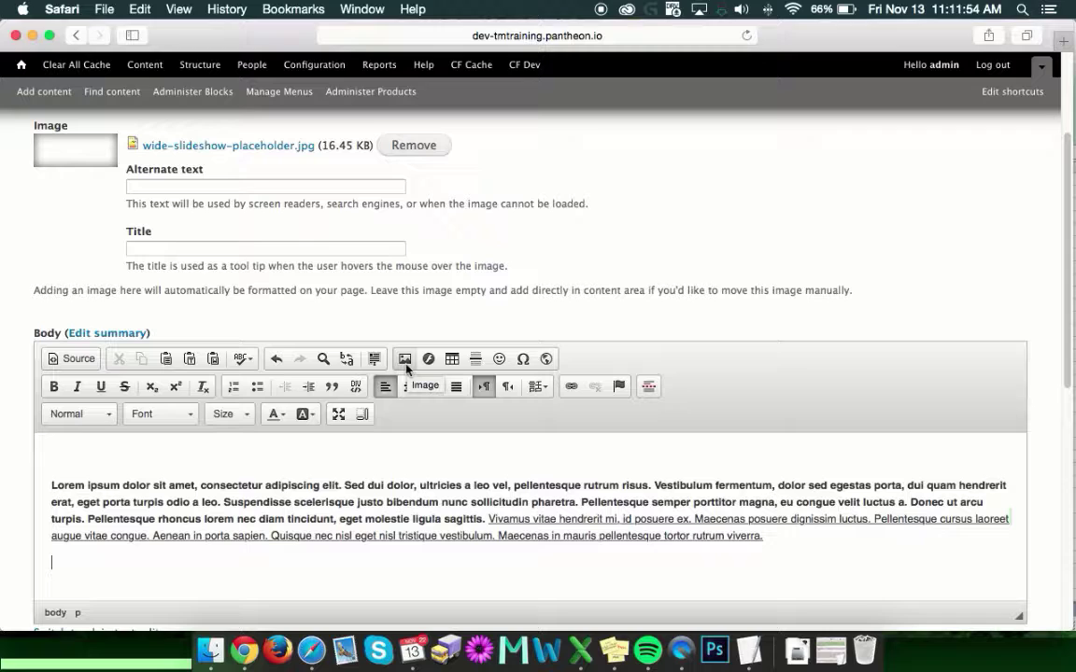
Start a new body image, upload noimage.jpg from the Desktop to the server's u4 folder, and use it as the image source
left_click(405, 360)
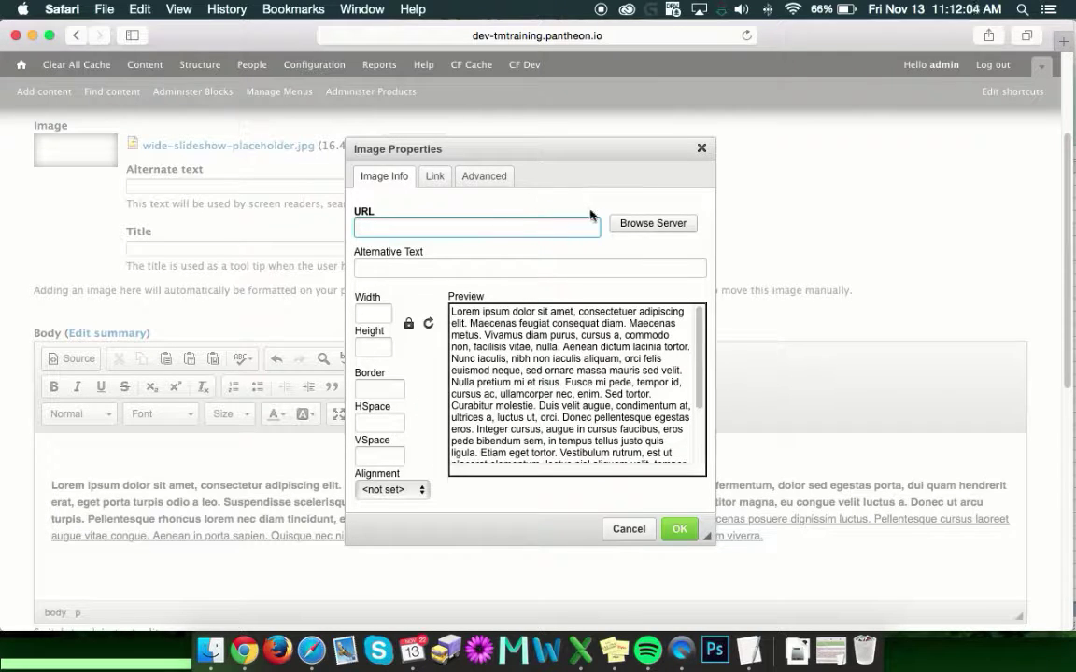
left_click(629, 225)
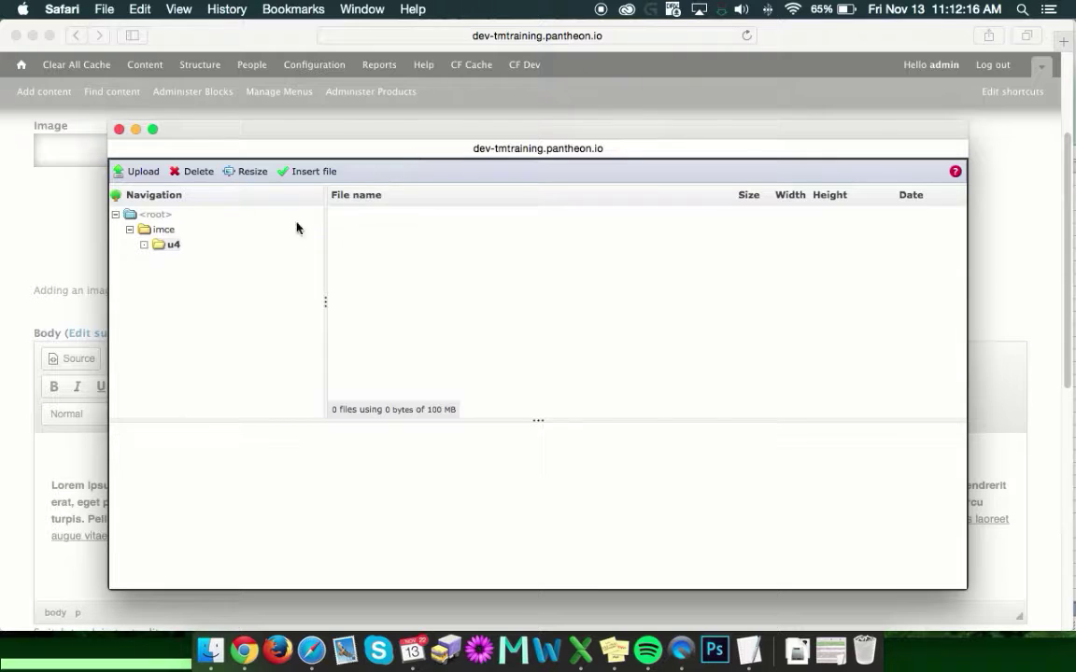
left_click(131, 178)
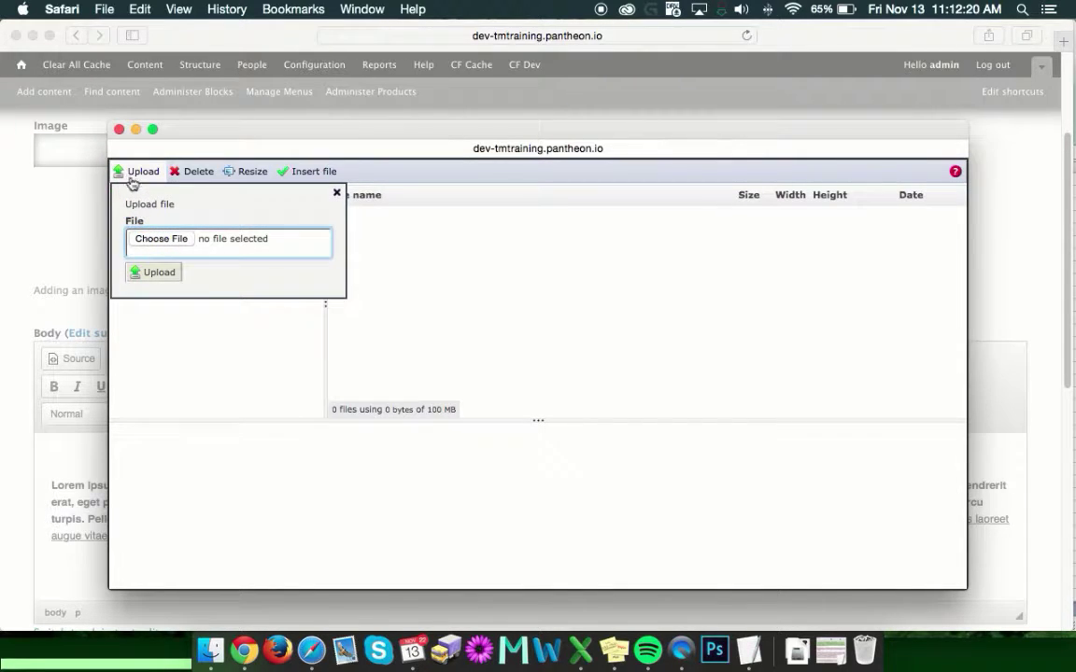
left_click(150, 240)
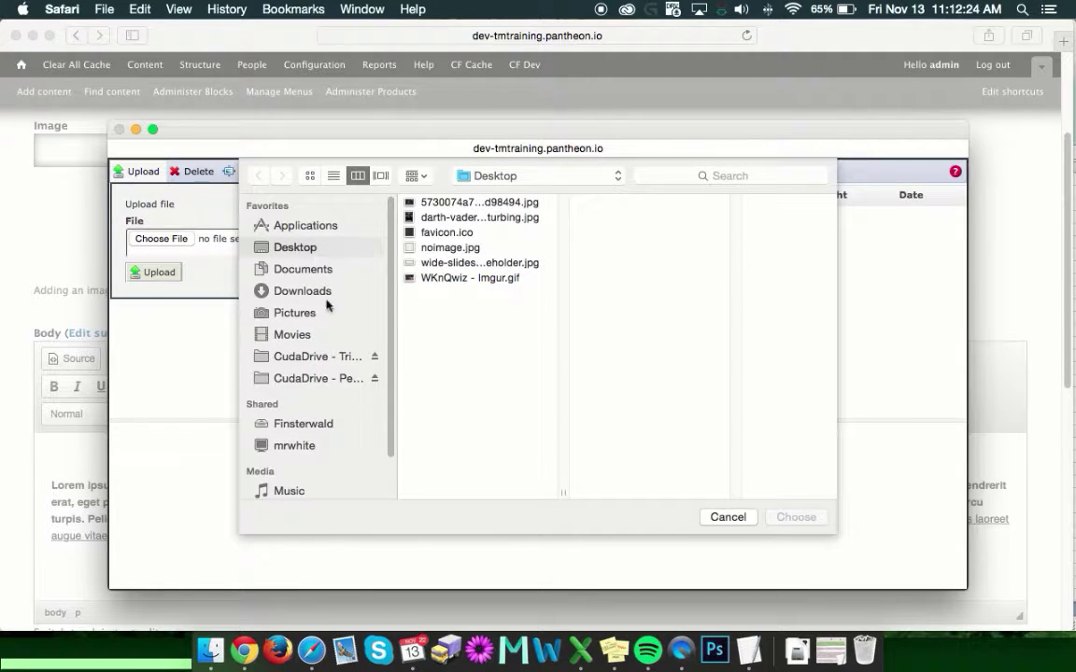
left_click(457, 247)
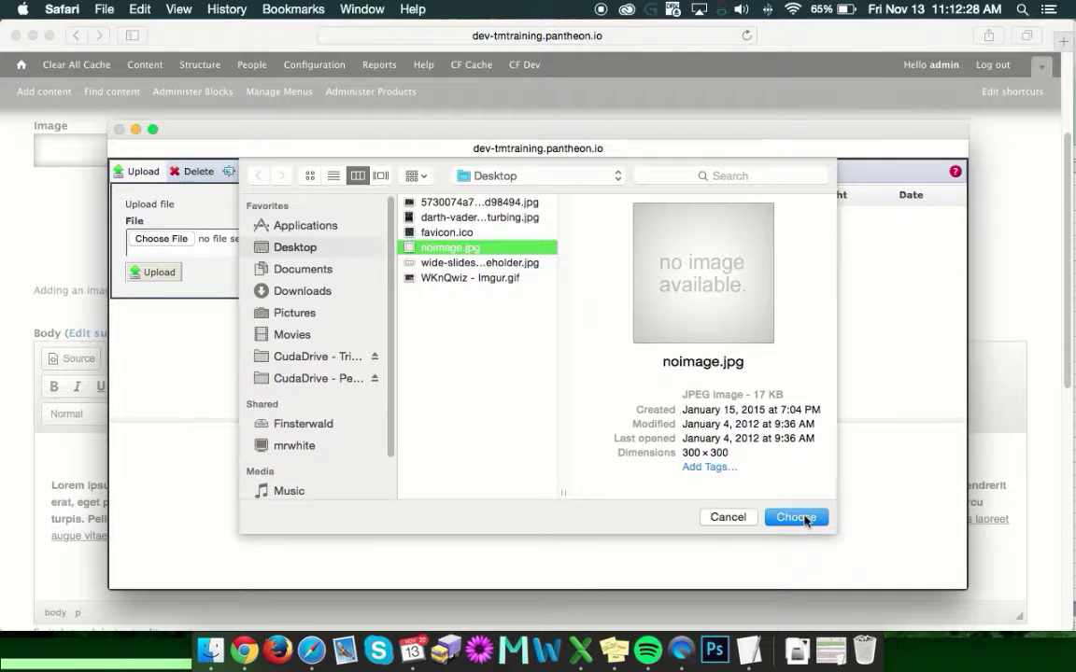
left_click(796, 517)
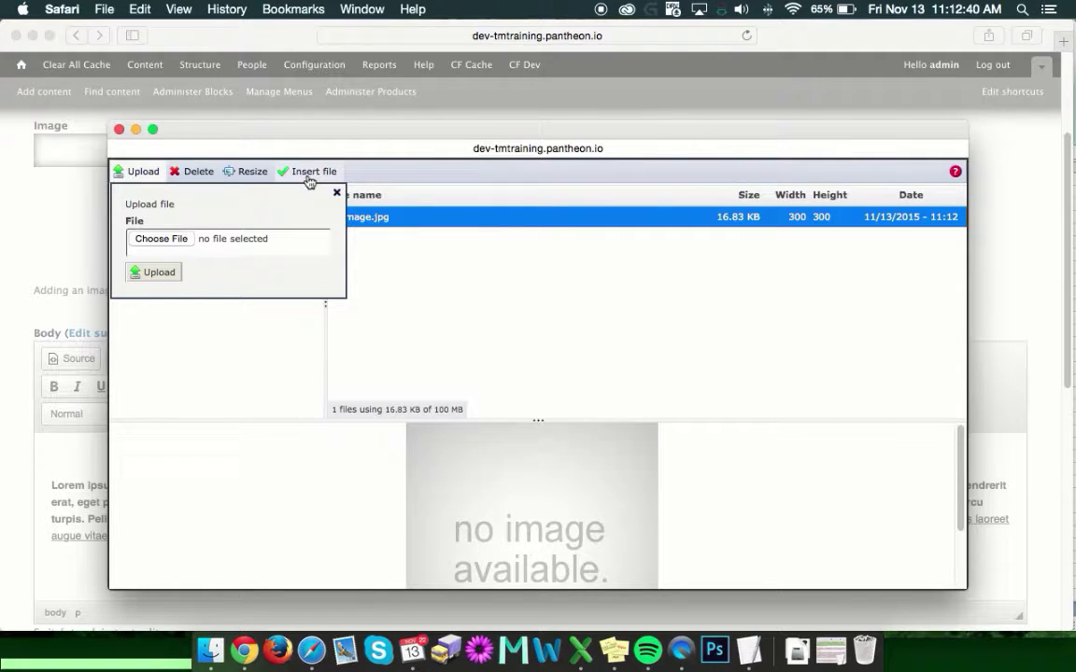
left_click(553, 224)
double_click(553, 224)
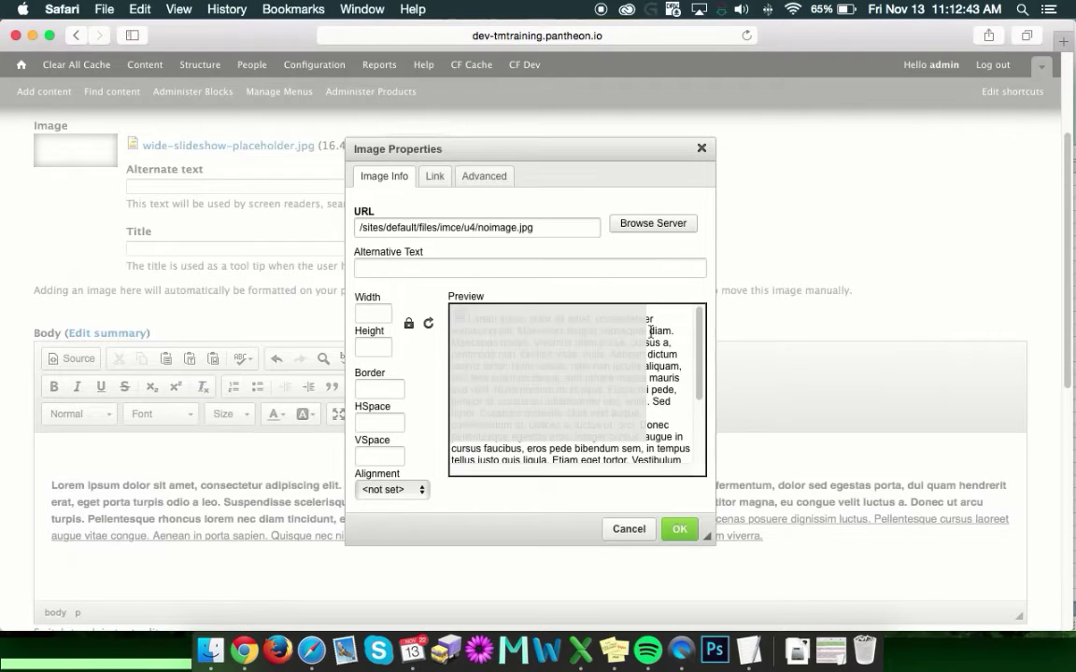
Set the image's width to 350 and height to 150, unlocking the aspect ratio for the height and locking it again
left_click(390, 266)
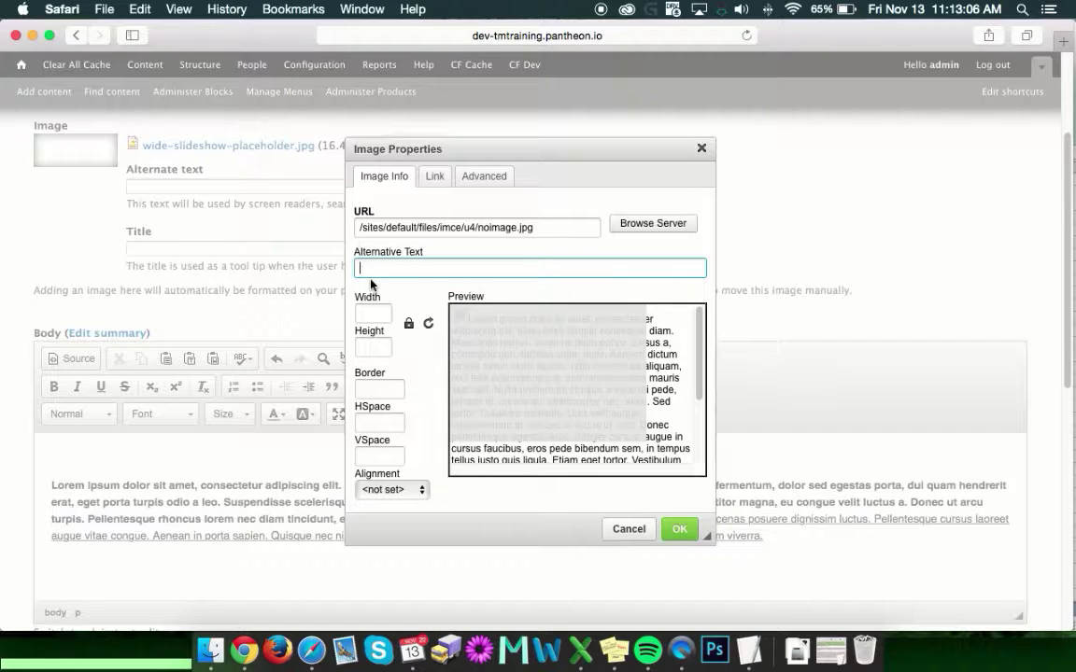
left_click(366, 312)
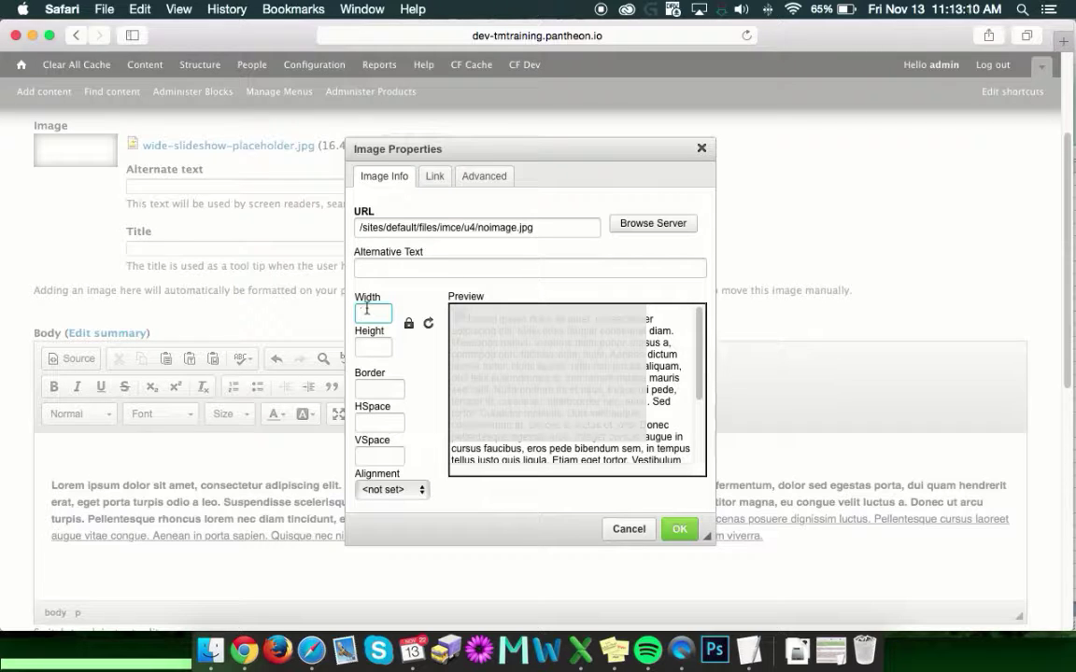
type("350")
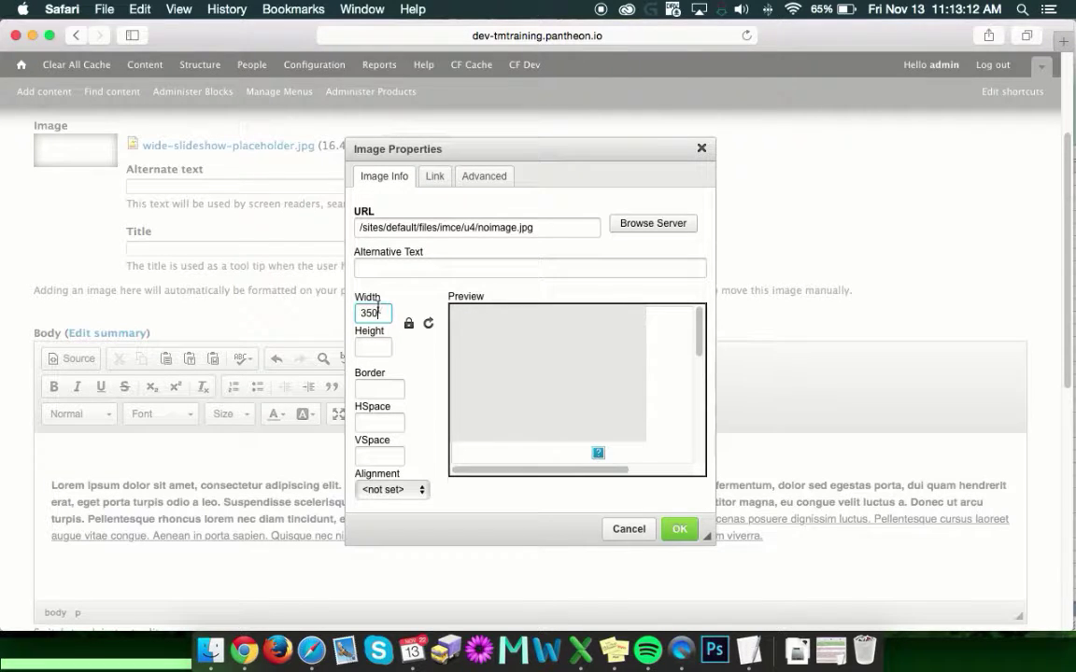
left_click(374, 349)
type("150")
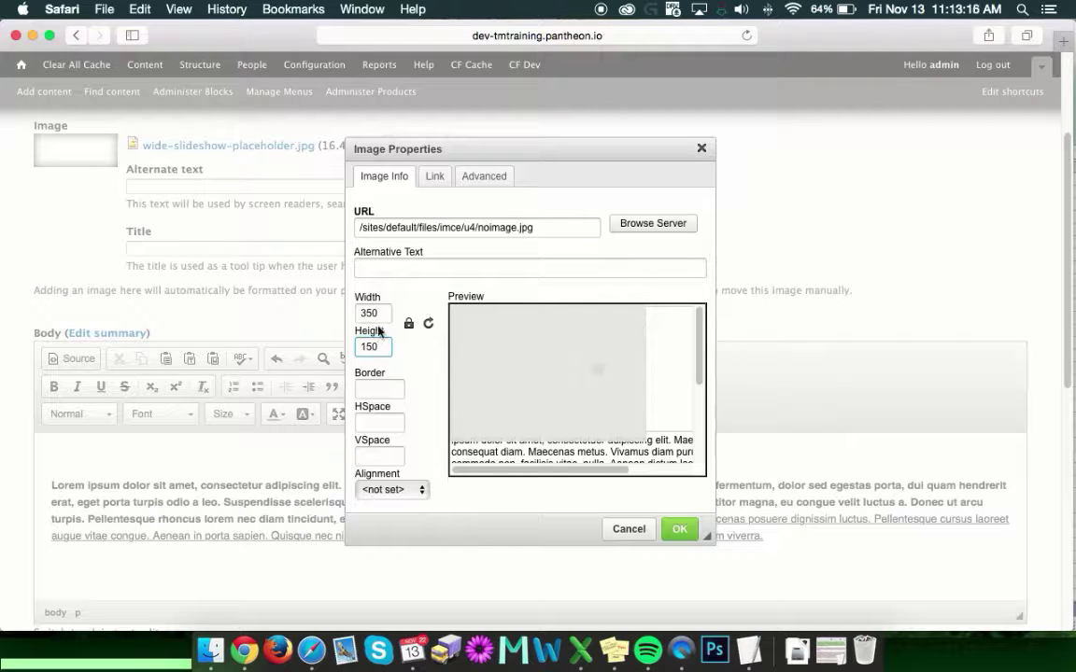
key("BackSpace")
key("BackSpace")
key("BackSpace")
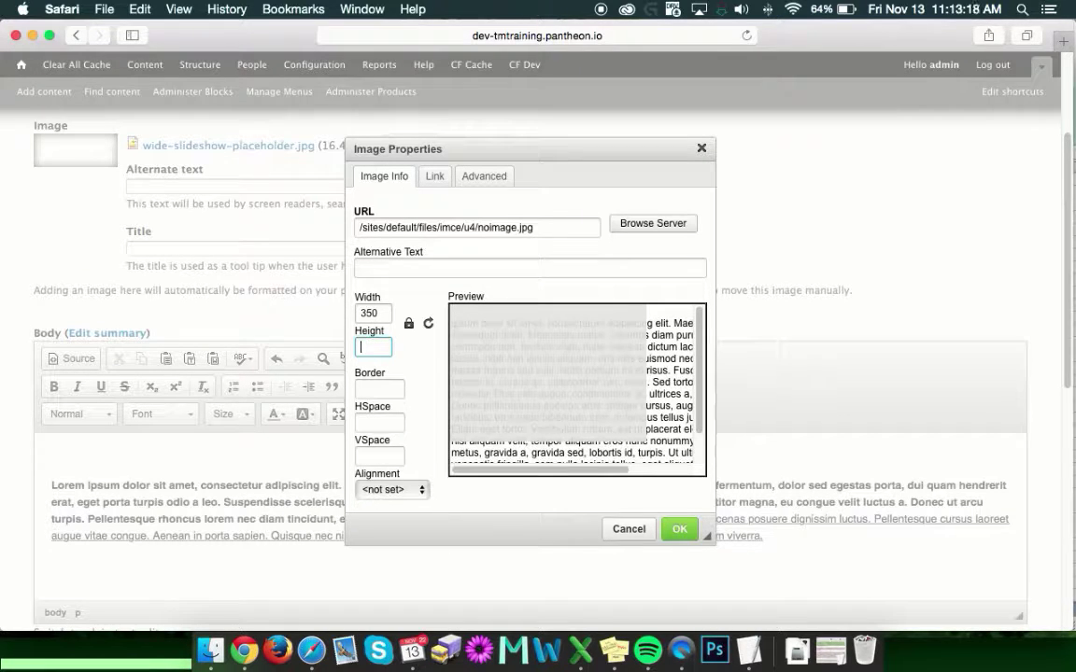
left_click(408, 323)
left_click(373, 347)
type("150")
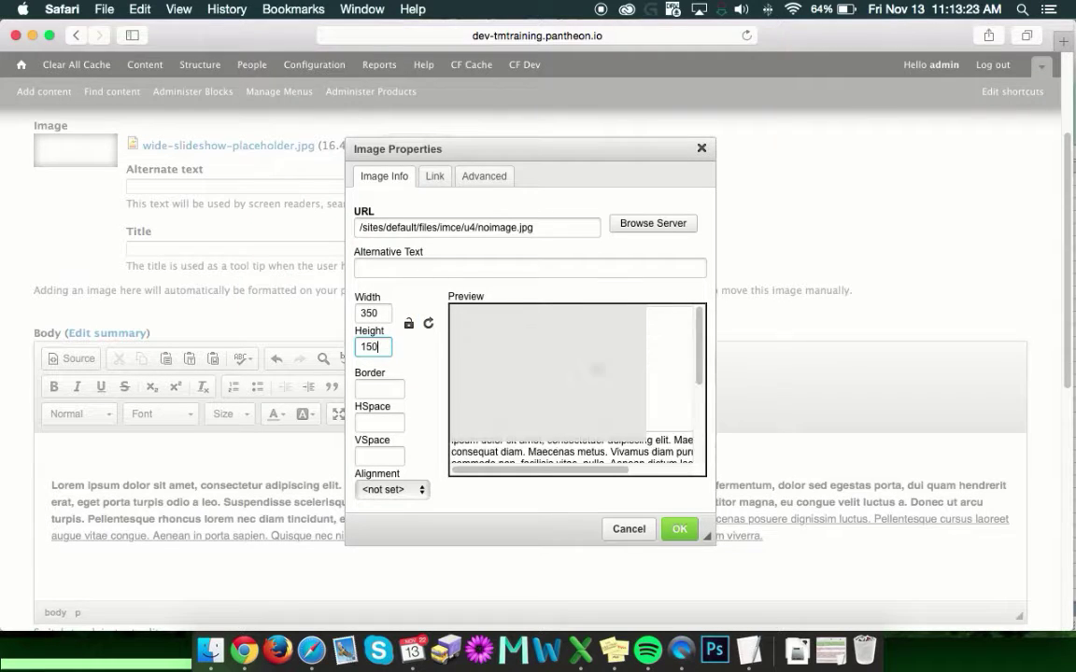
left_click(408, 324)
Try border widths of 10 and 100 on the image, checking each in the preview, and clear the border value
left_click(396, 388)
type("10")
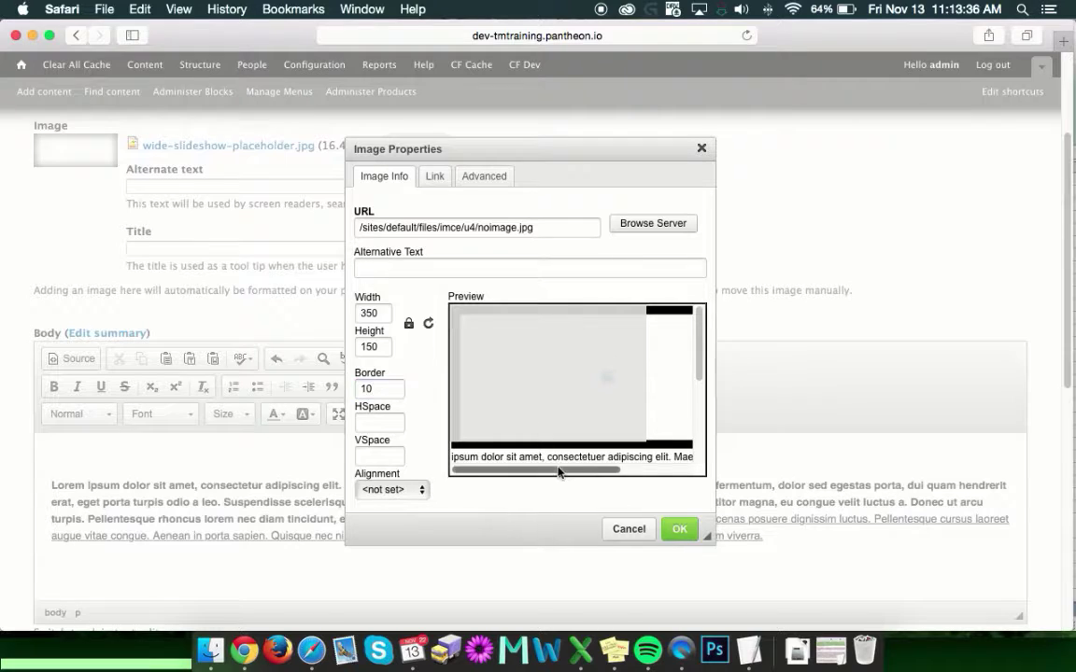
left_click_drag(560, 469, 655, 470)
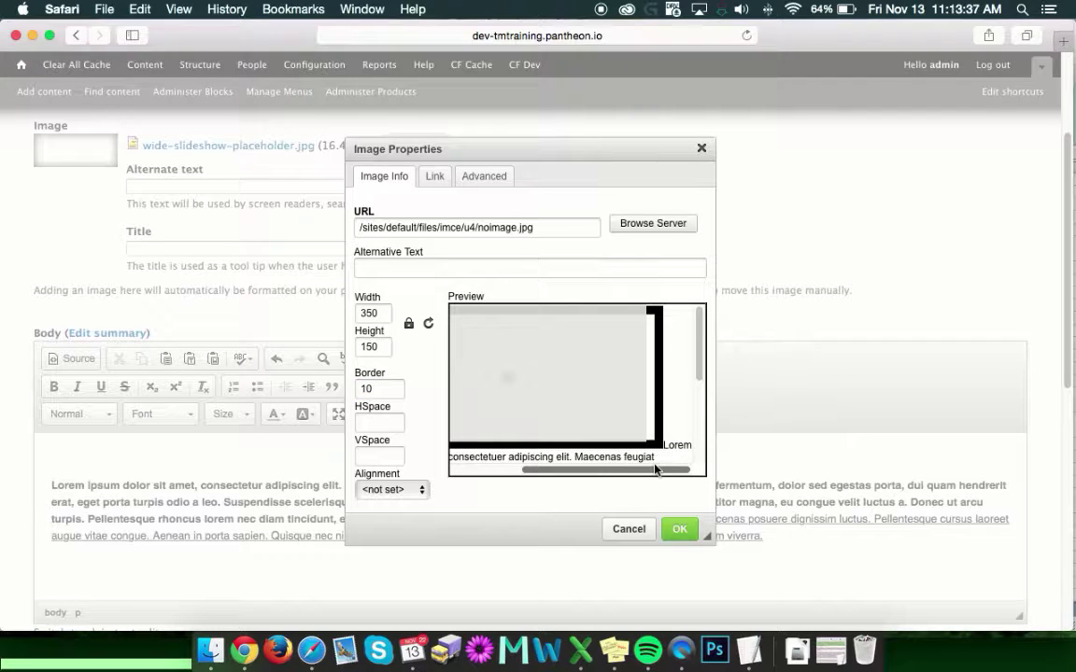
left_click(383, 389)
key("BackSpace")
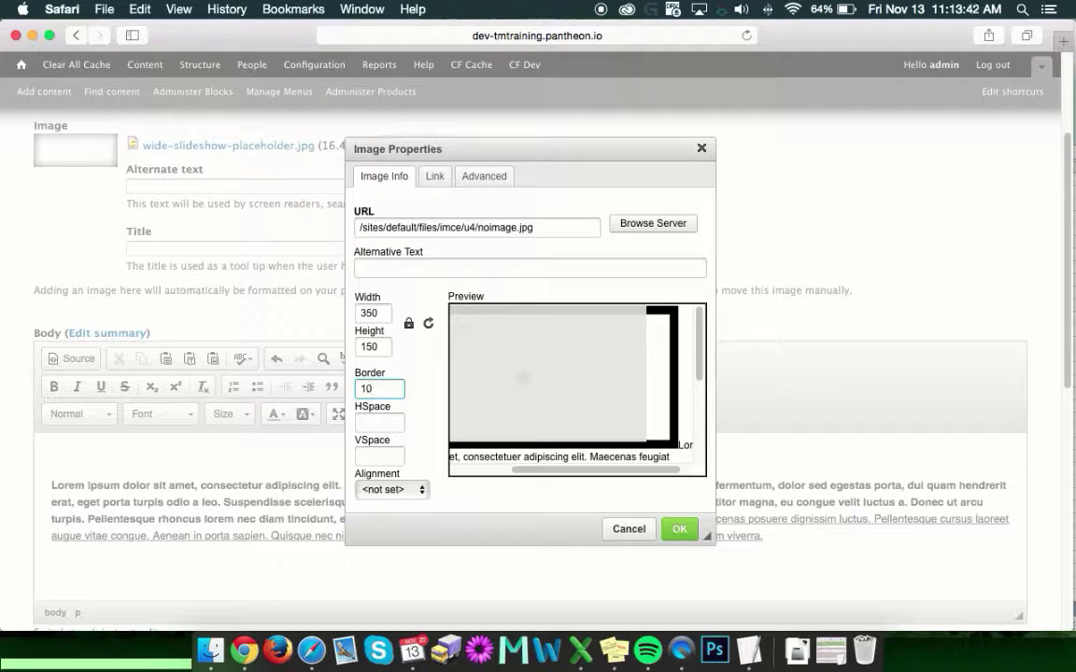
type("0")
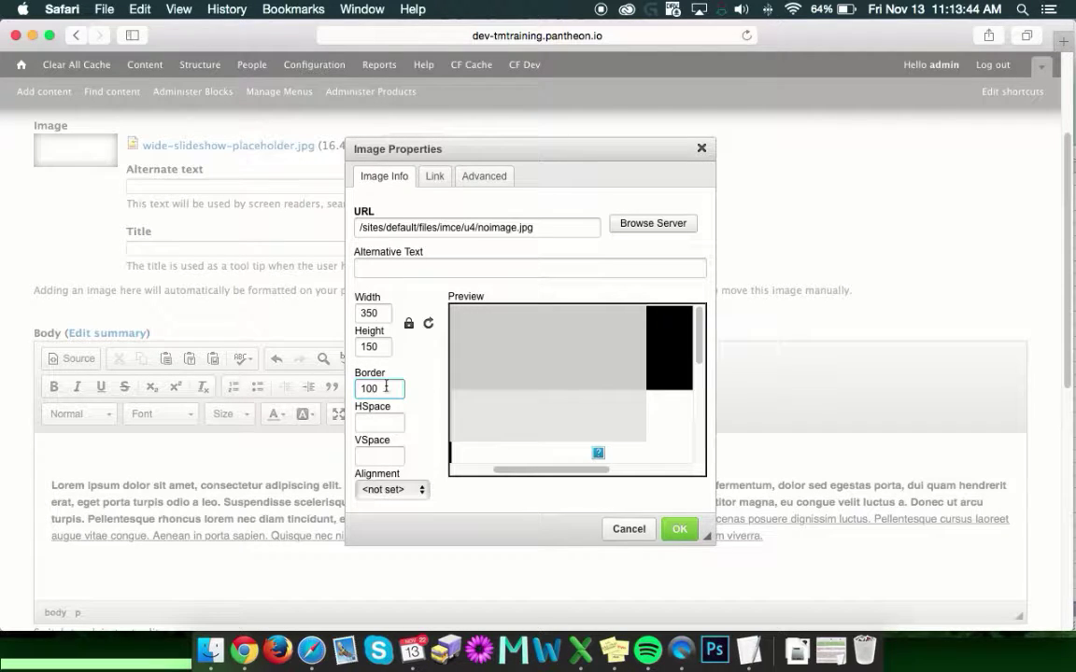
left_click_drag(567, 472, 621, 469)
left_click(404, 396)
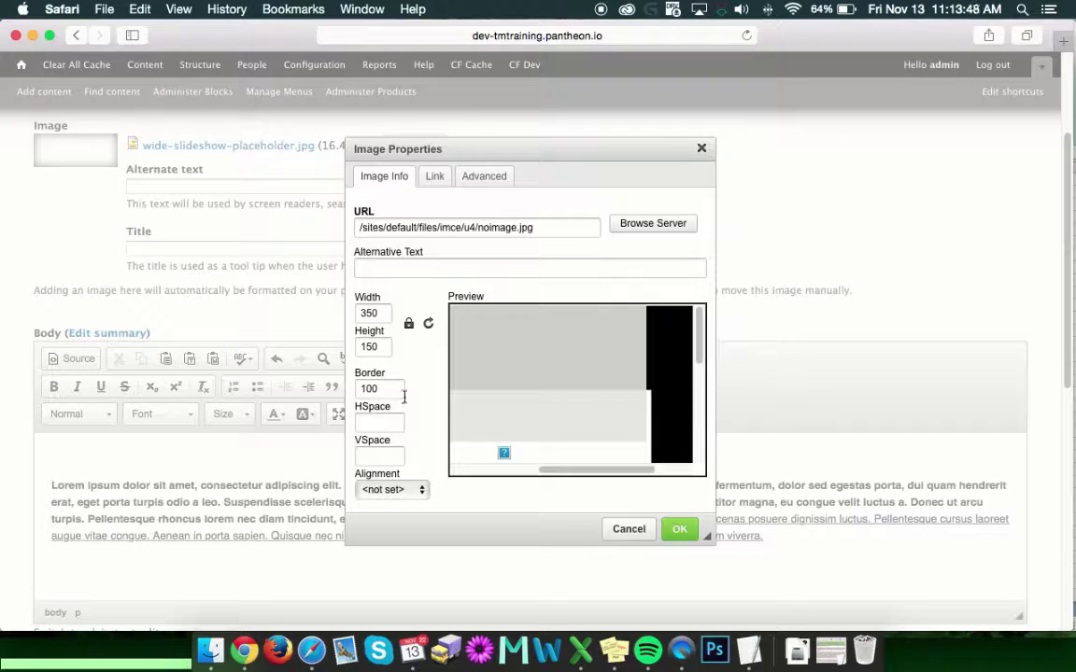
key("BackSpace")
key("BackSpace")
key("BackSpace")
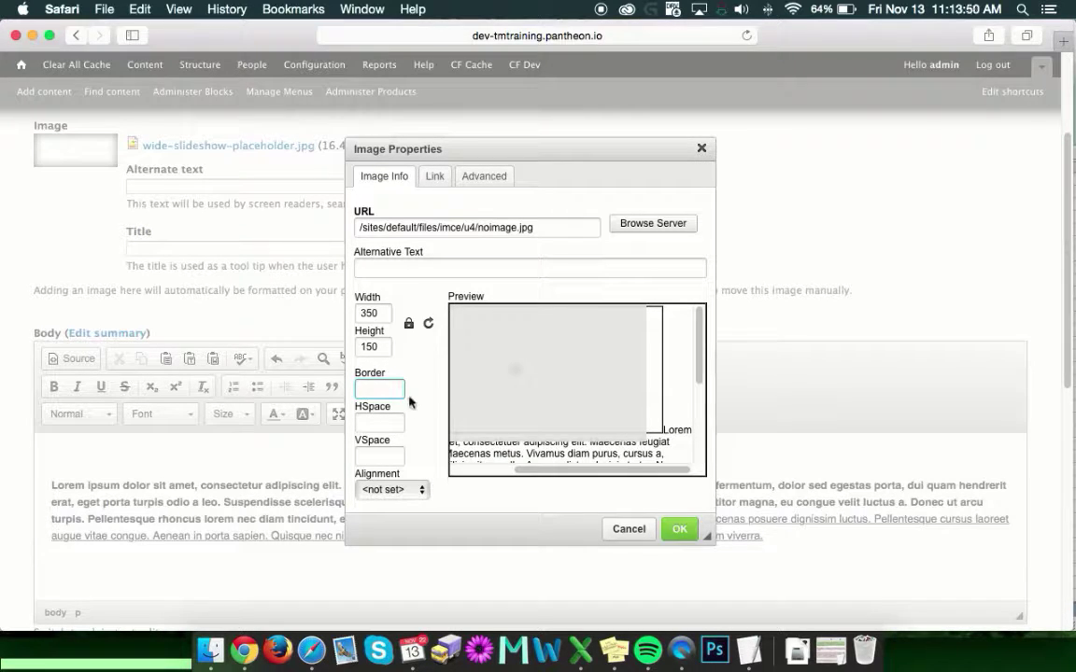
left_click_drag(538, 473, 506, 473)
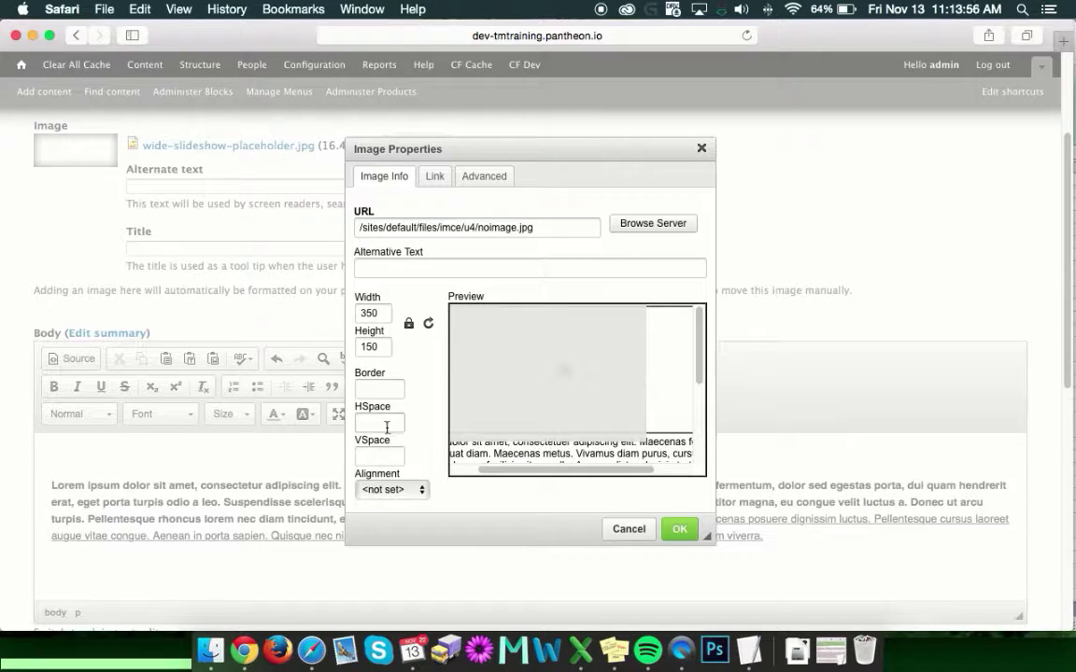
Set the image's vertical spacing to 100 and check the spacing around it in the preview
left_click(378, 454)
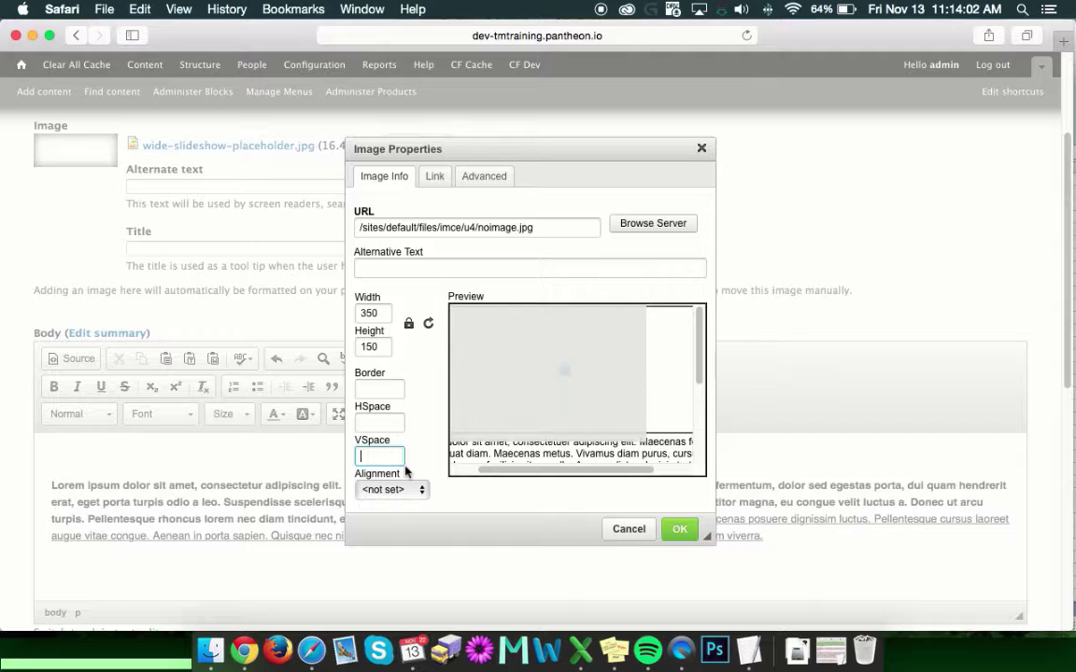
type("10")
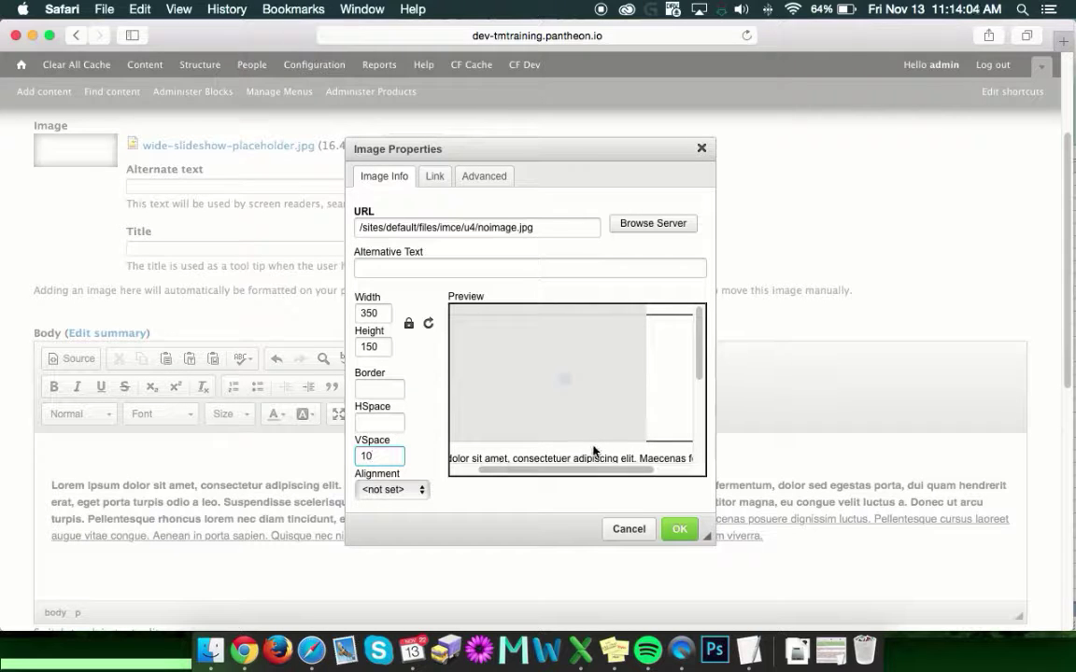
type("0")
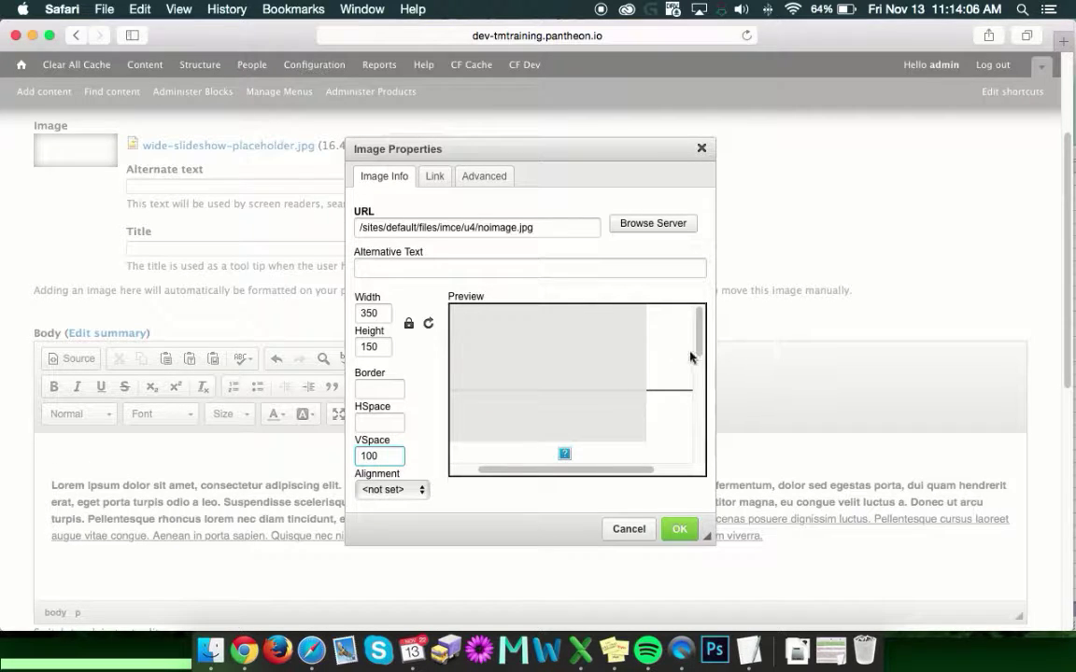
scroll(627, 387, "down", 5)
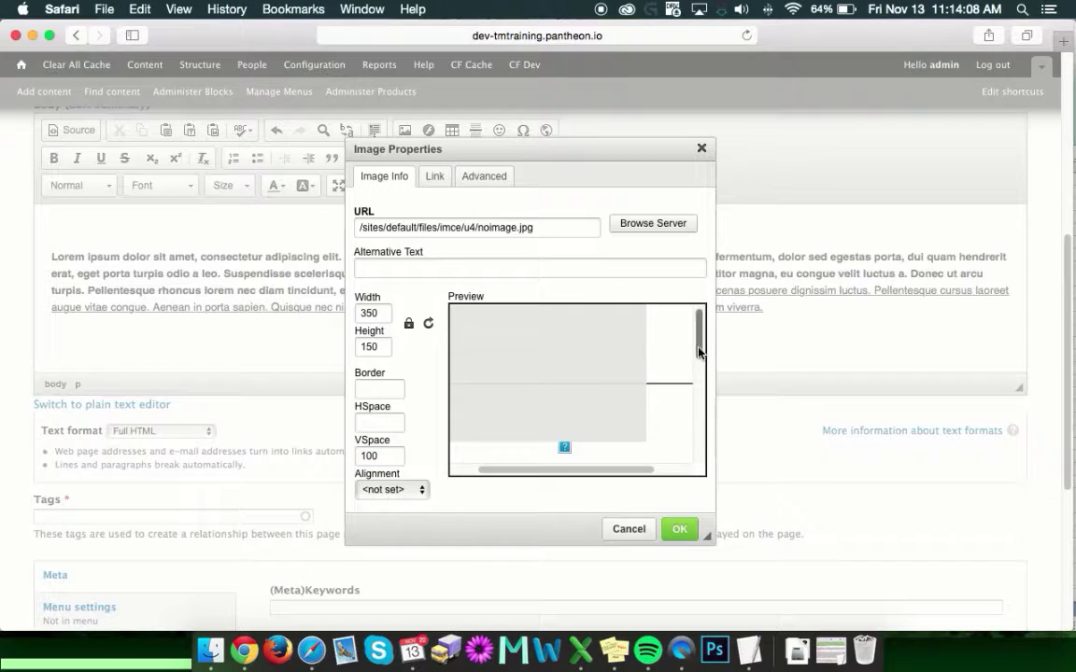
left_click_drag(701, 365, 703, 416)
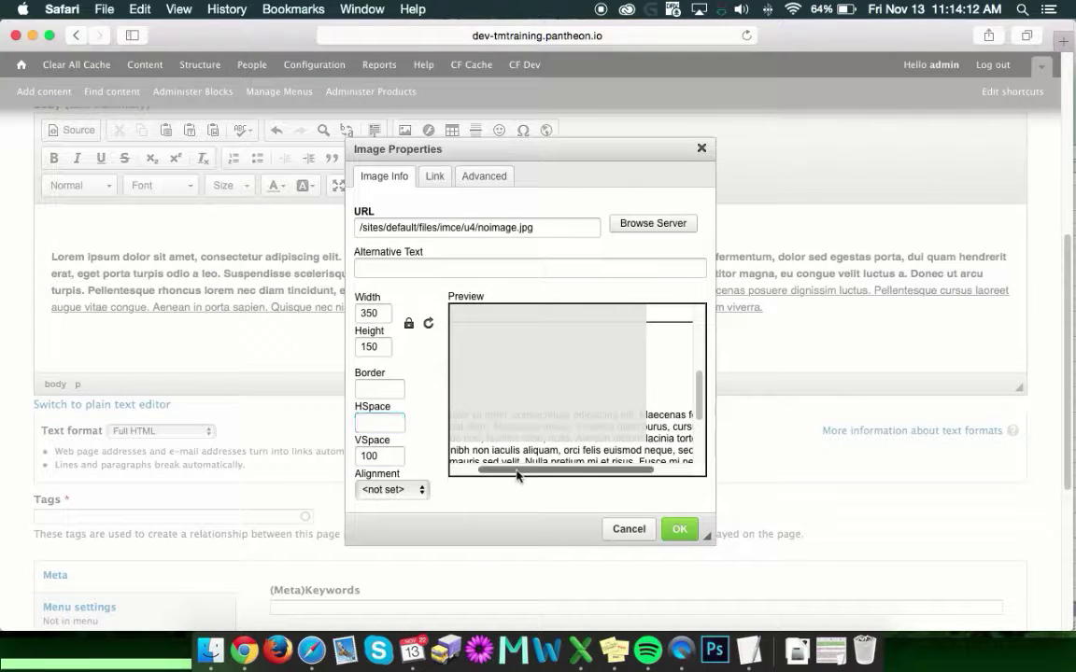
left_click_drag(517, 470, 427, 476)
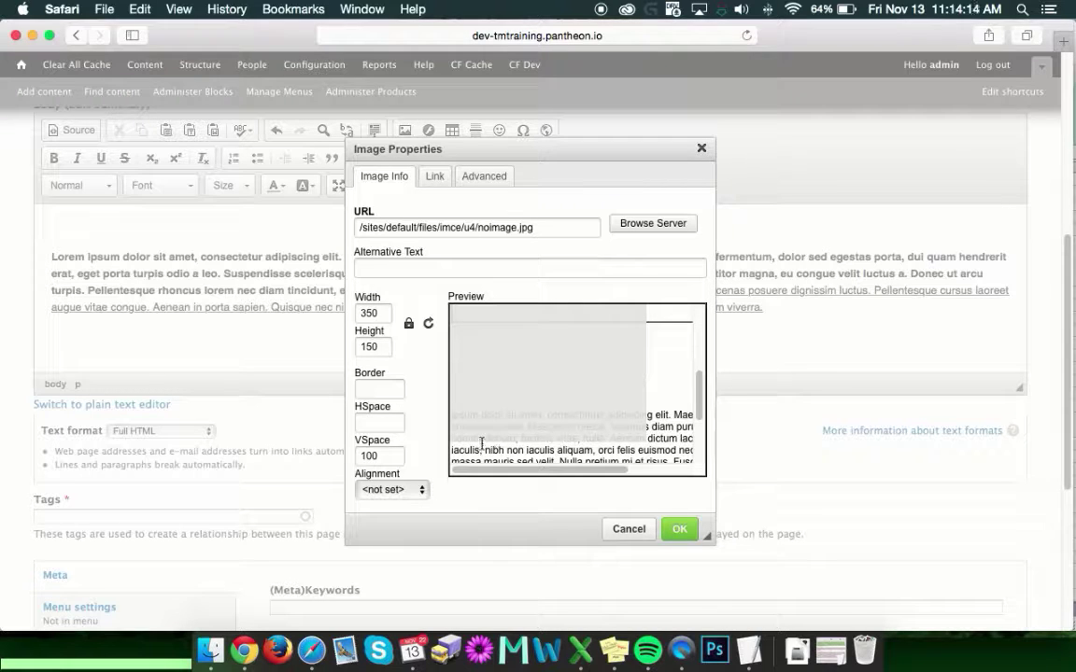
left_click(396, 492)
left_click(404, 491)
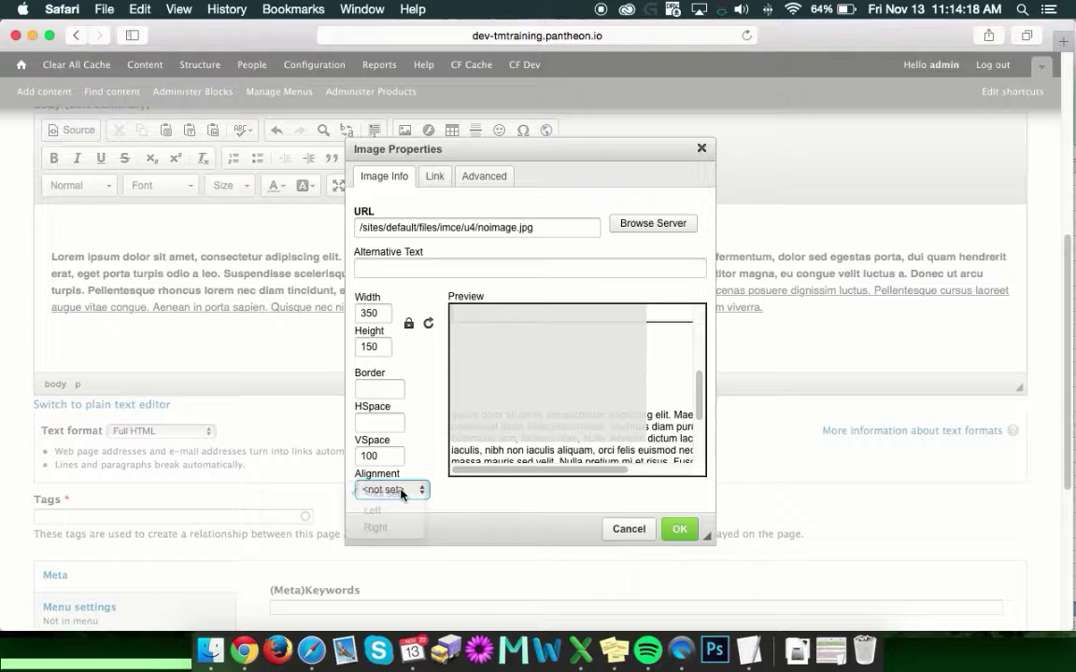
left_click(407, 492)
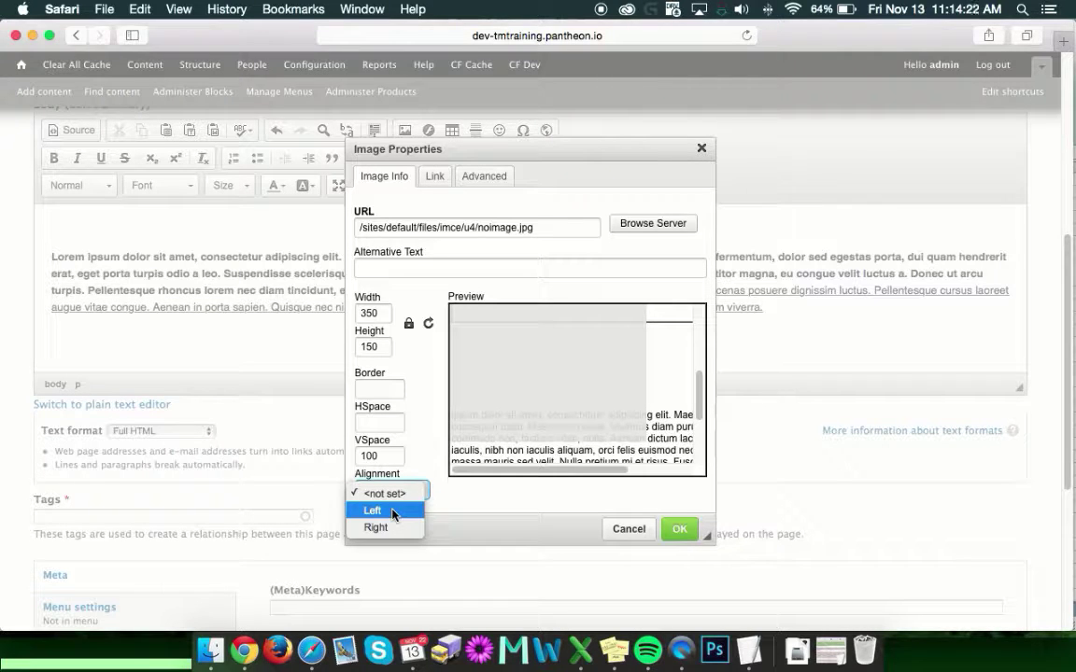
left_click(480, 511)
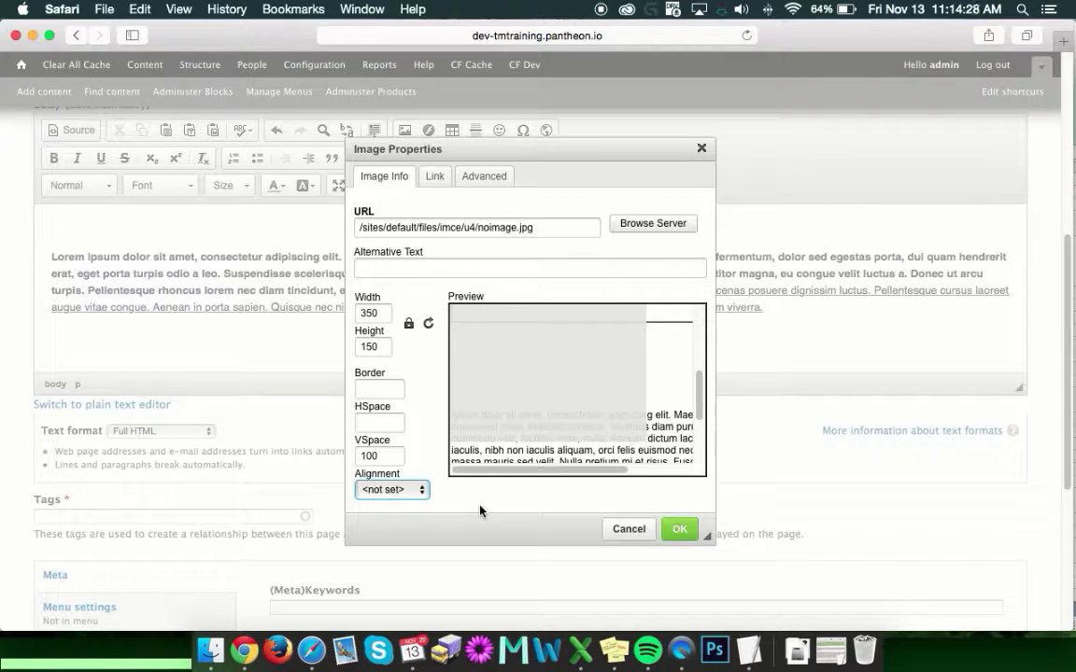
left_click(383, 495)
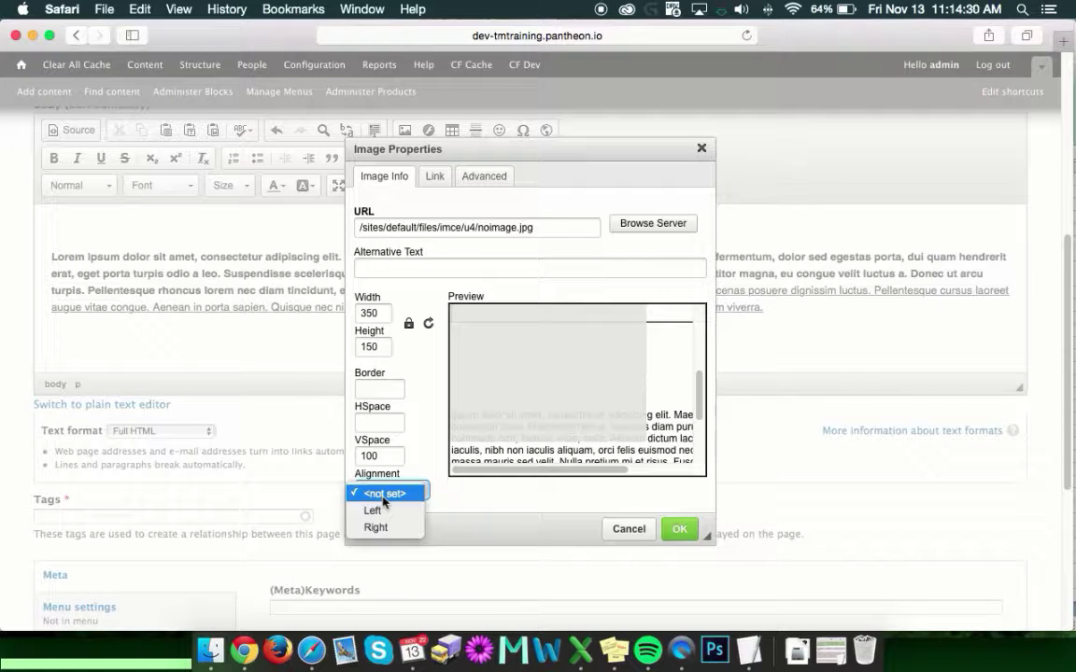
left_click(492, 504)
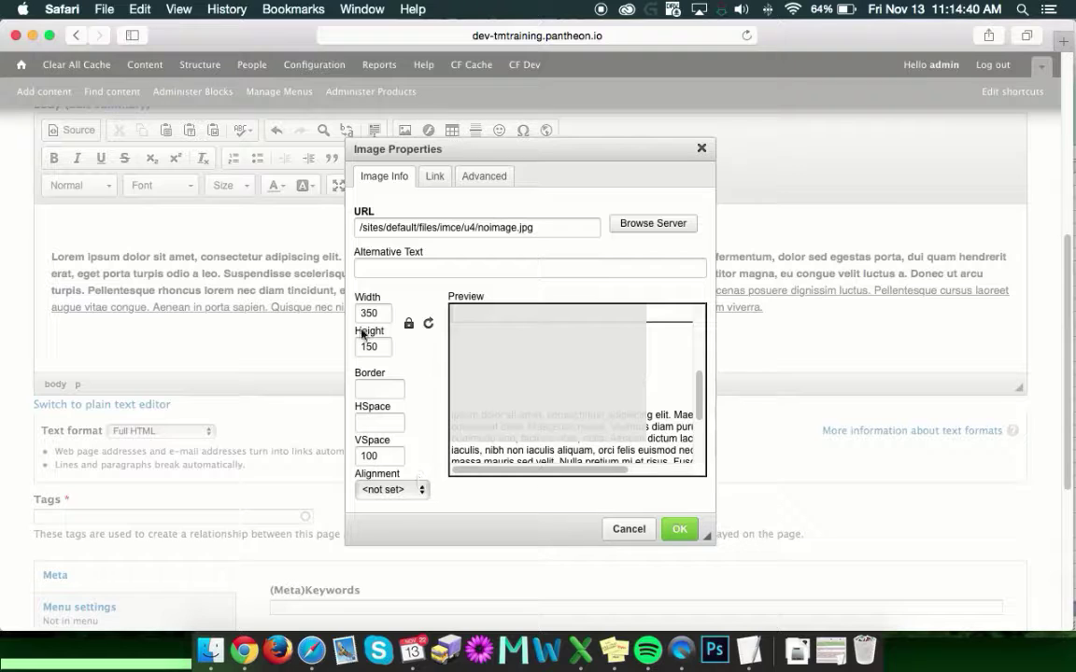
Insert the configured image into the body and look it over in the editor
left_click(680, 529)
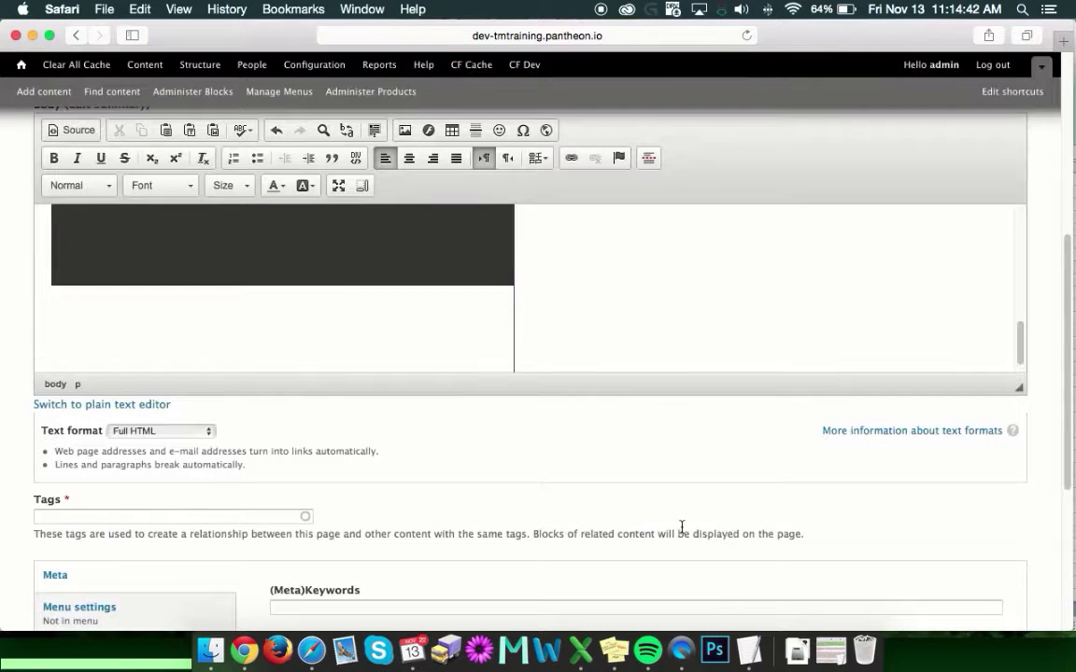
scroll(533, 316, "up", 5)
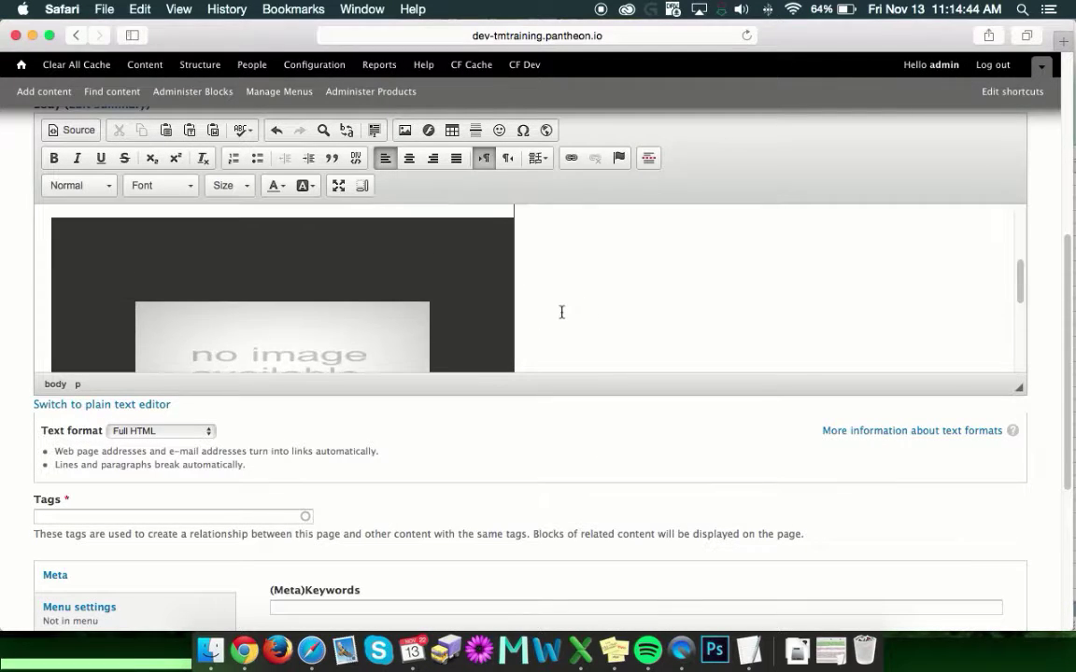
scroll(318, 313, "down", 3)
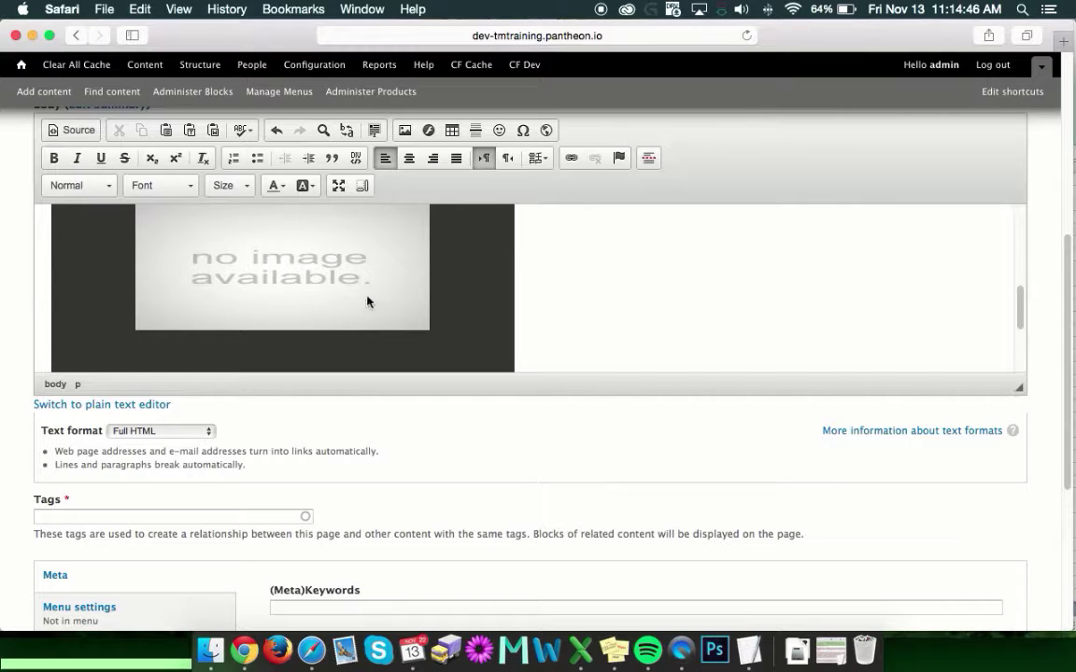
scroll(368, 299, "up", 2)
scroll(358, 310, "up", 2)
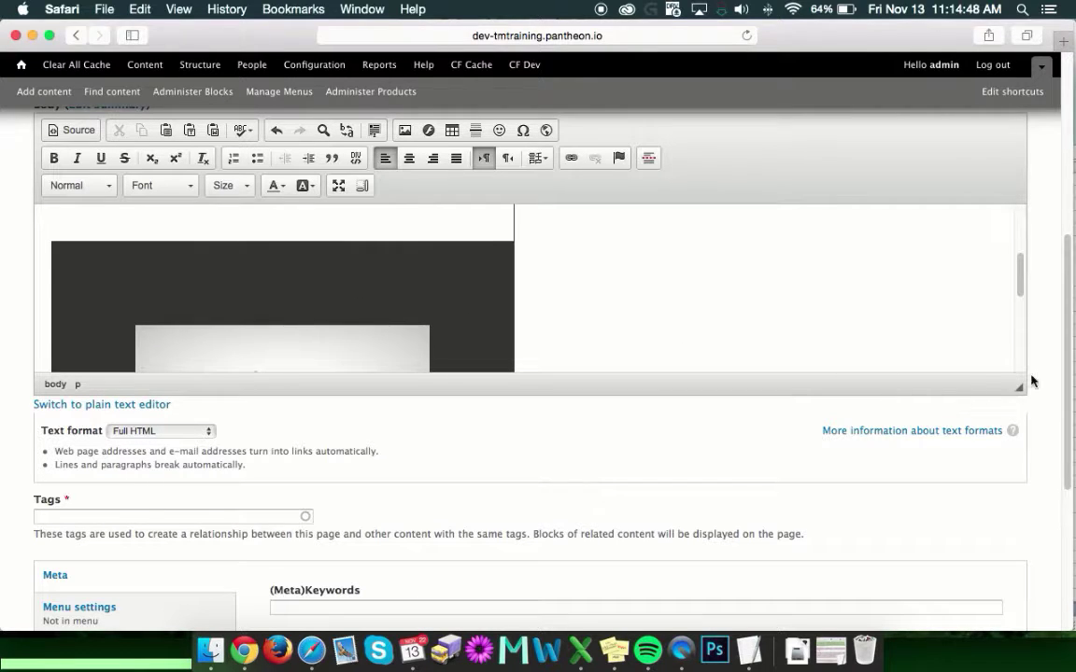
Enlarge the body editor's height and look over the text and the inserted image
left_click_drag(1018, 388, 1018, 569)
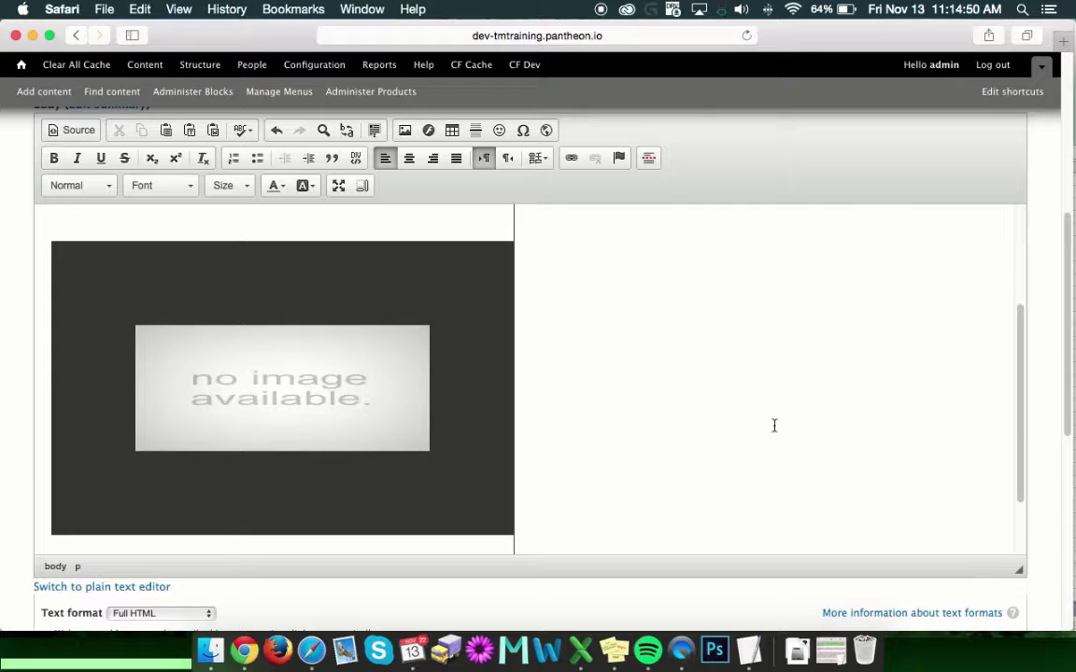
scroll(588, 331, "up", 5)
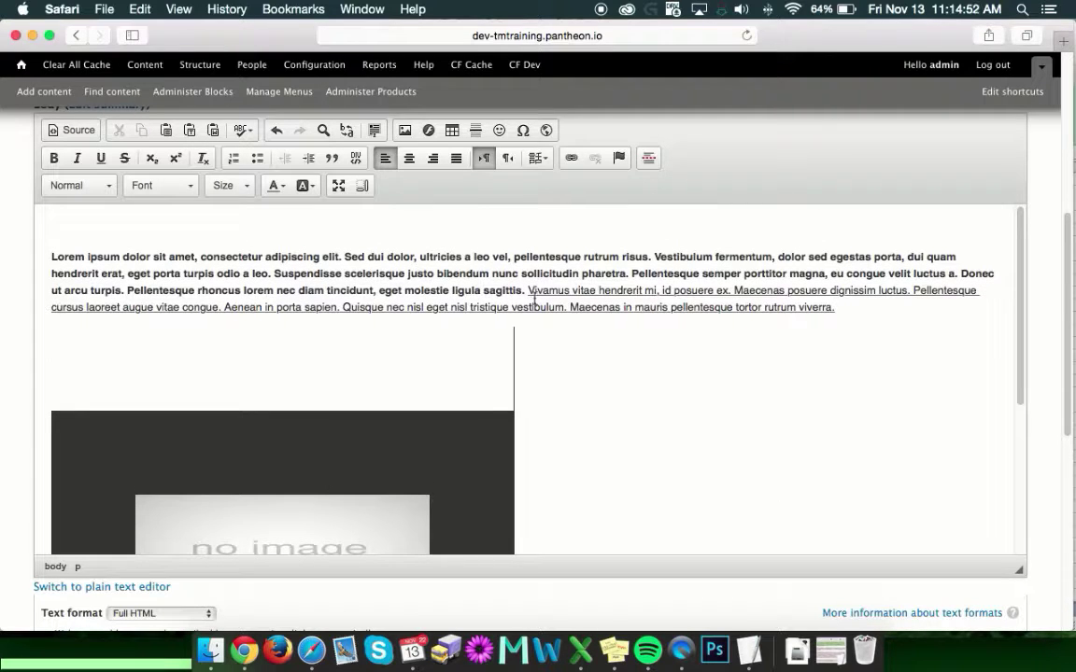
scroll(551, 298, "down", 5)
scroll(551, 298, "down", 3)
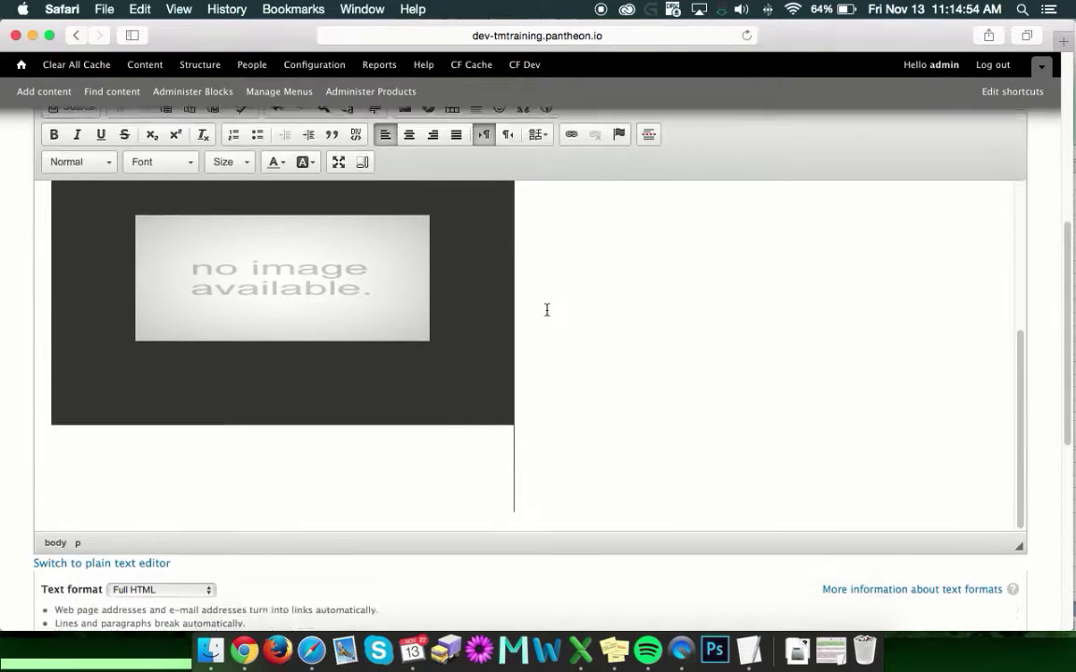
scroll(579, 309, "up", 5)
scroll(579, 309, "up", 3)
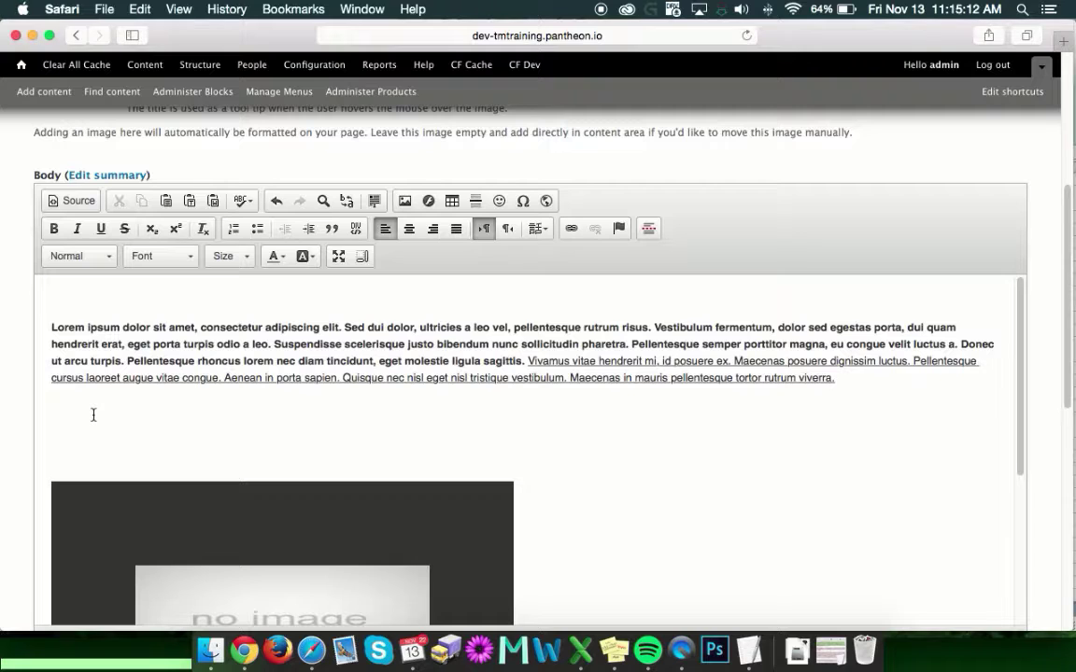
Shift the body image slightly to the right with spaces in front of it and check its placement
scroll(94, 415, "down", 5)
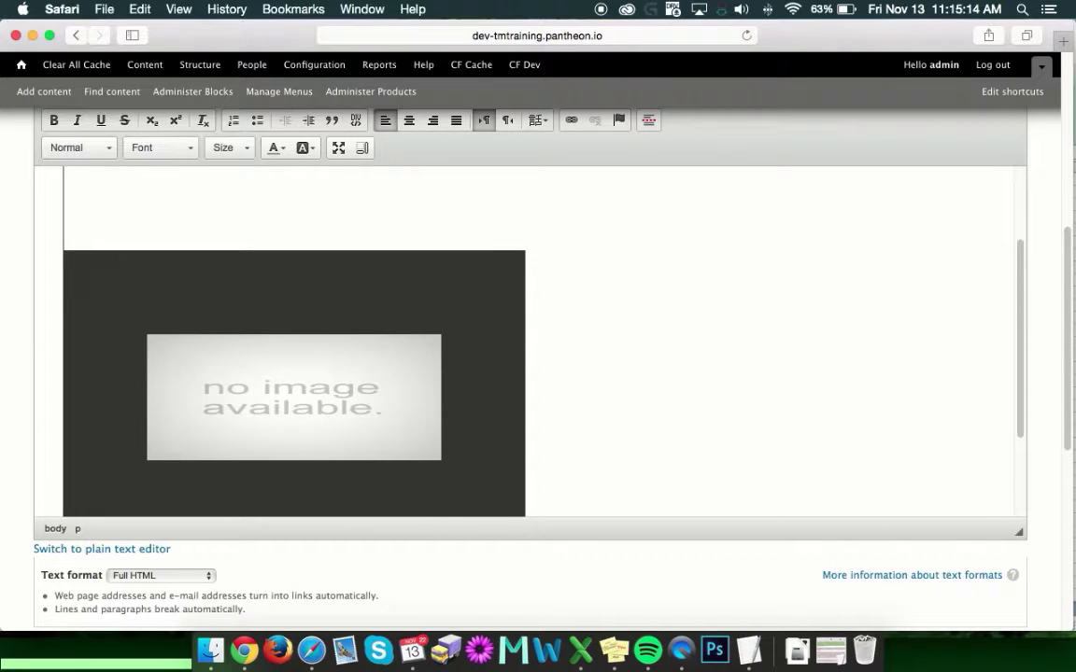
scroll(145, 459, "up", 5)
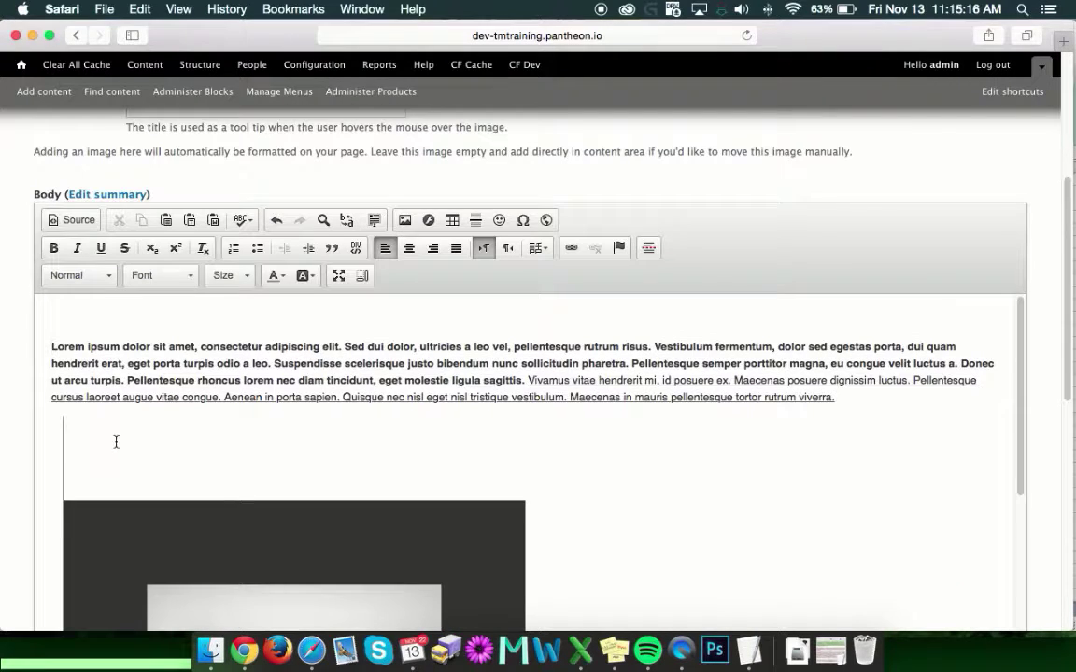
scroll(115, 441, "down", 4)
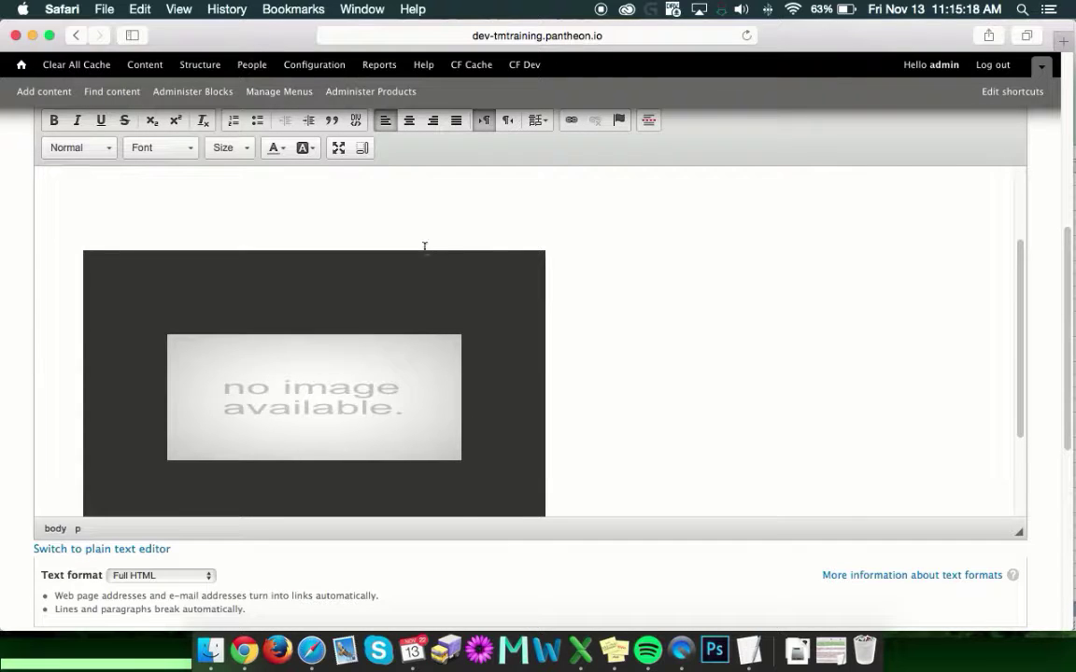
scroll(425, 242, "up", 8)
scroll(228, 434, "down", 3)
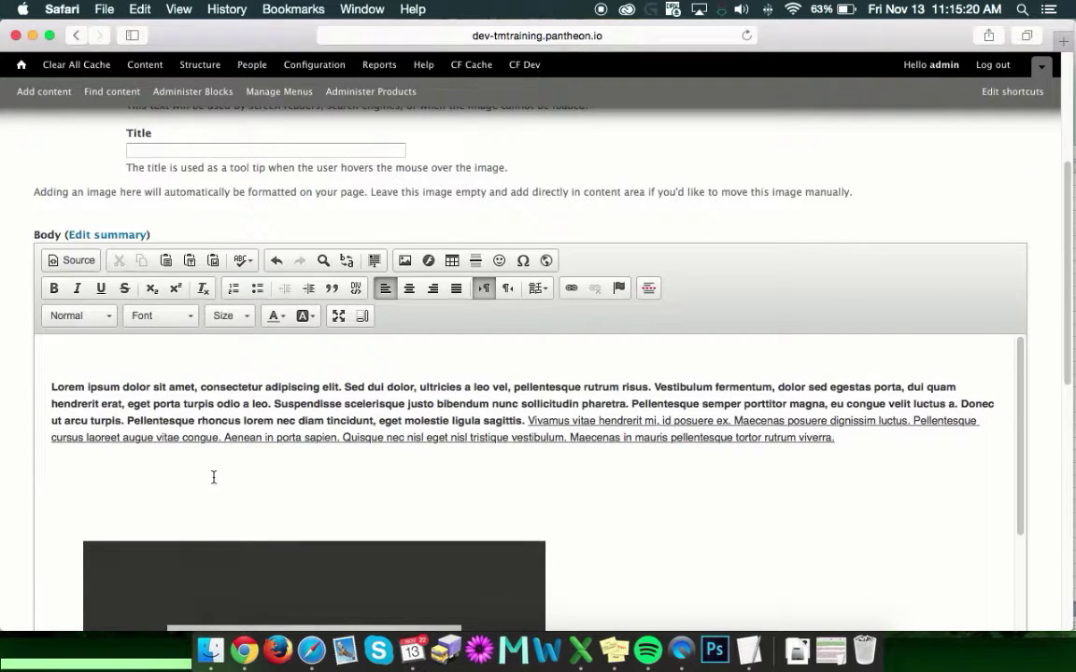
Add the lines "Test Link Internal" and "Test Link External" above the body's first paragraph
left_click(133, 362)
type("Test Link Internal")
key("Return")
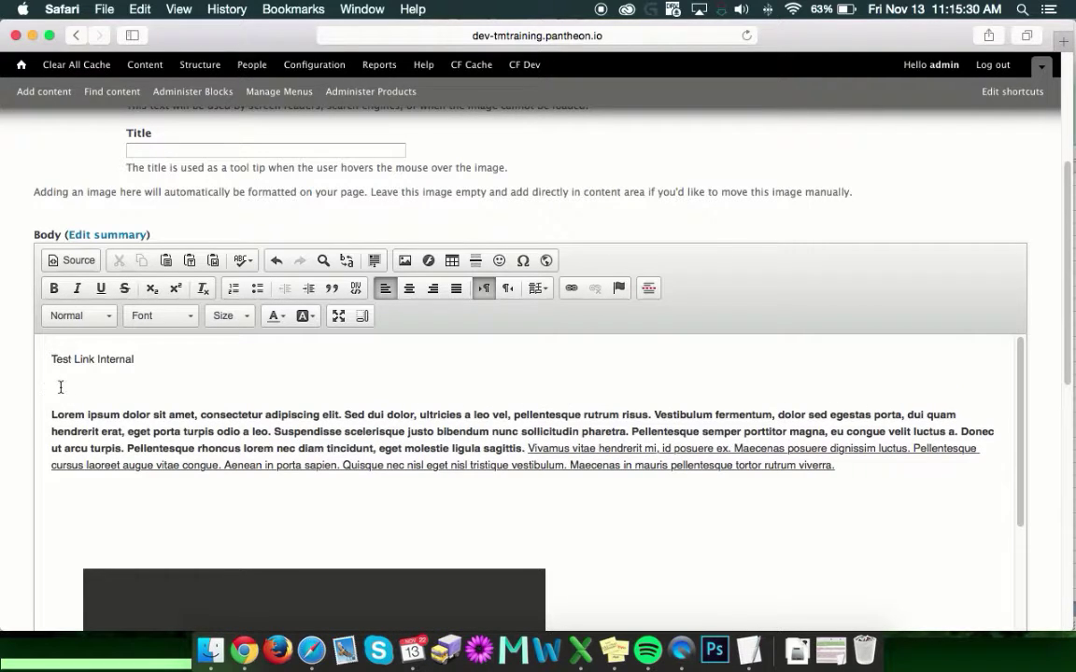
type("Test LinkE")
key("BackSpace")
type("External")
Link the text "Test Link Internal" to the URL /contact
left_click_drag(46, 359, 138, 367)
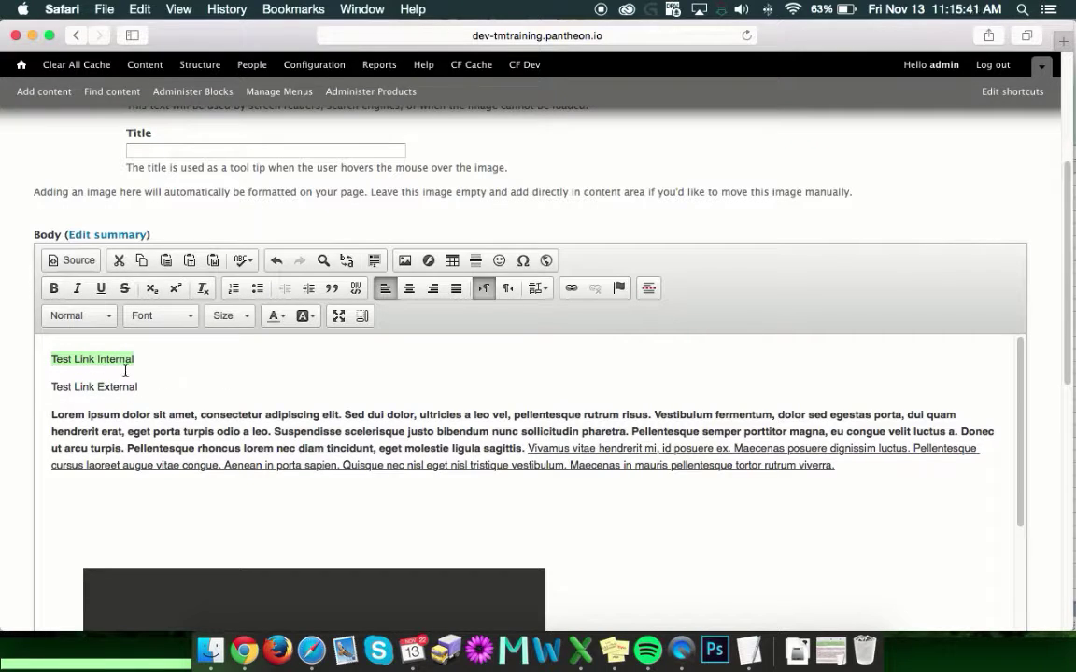
left_click(572, 290)
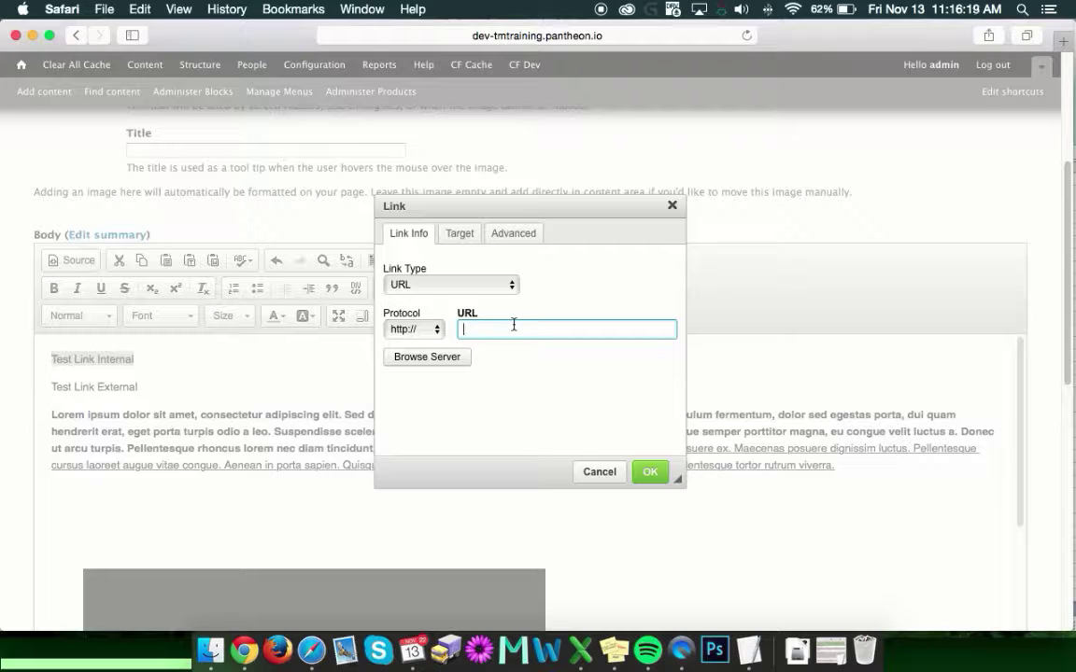
type("/contact")
left_click(651, 474)
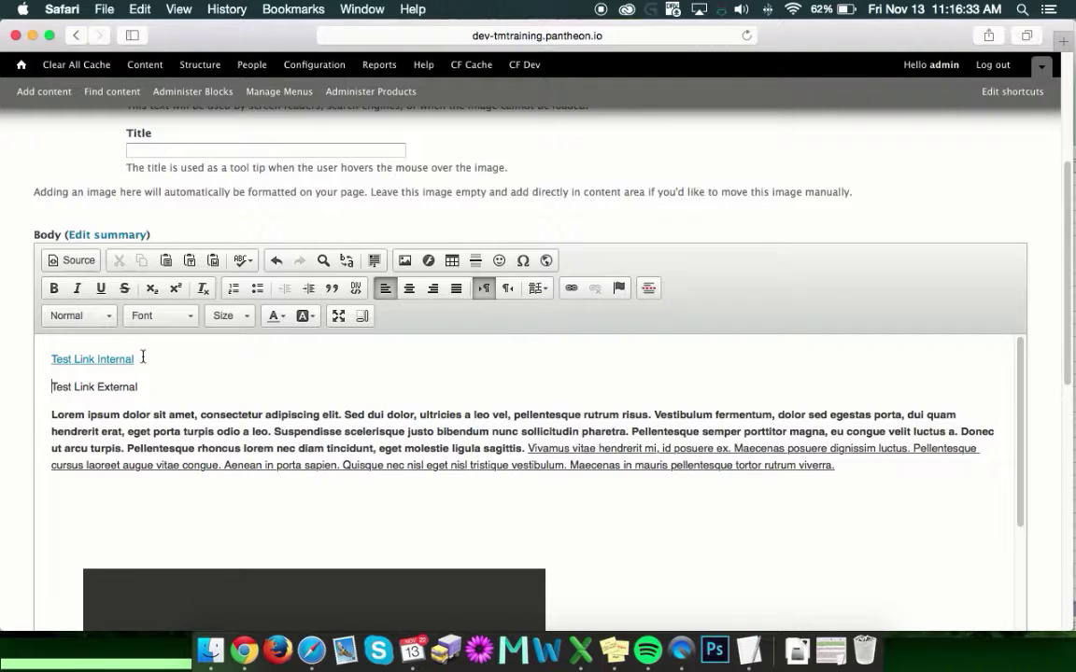
left_click(268, 387)
left_click_drag(47, 387, 137, 390)
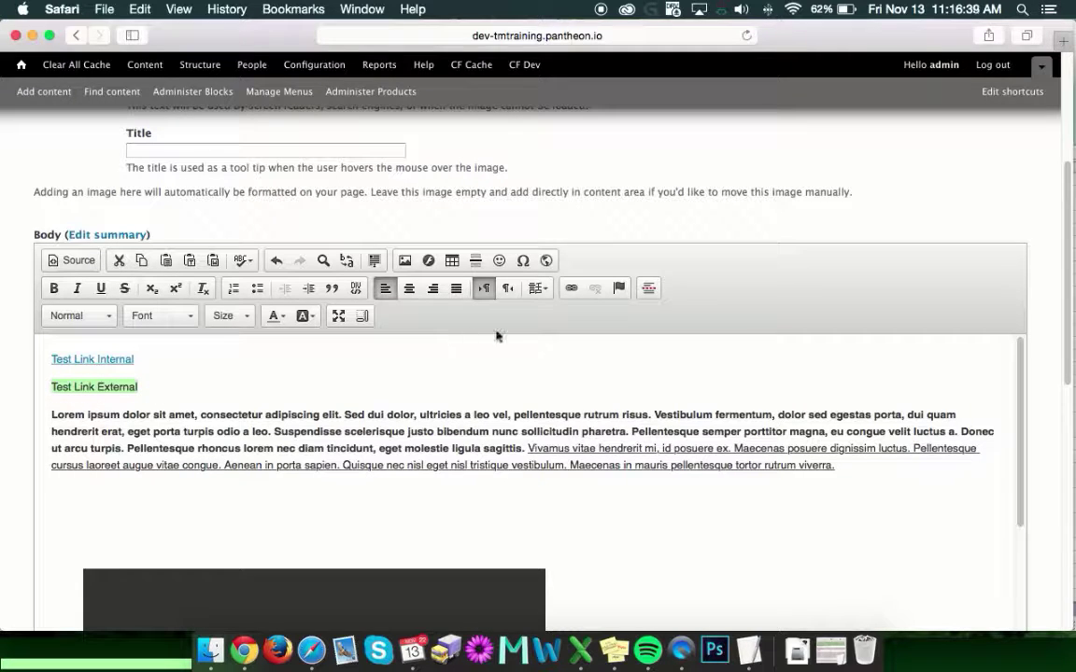
left_click(571, 291)
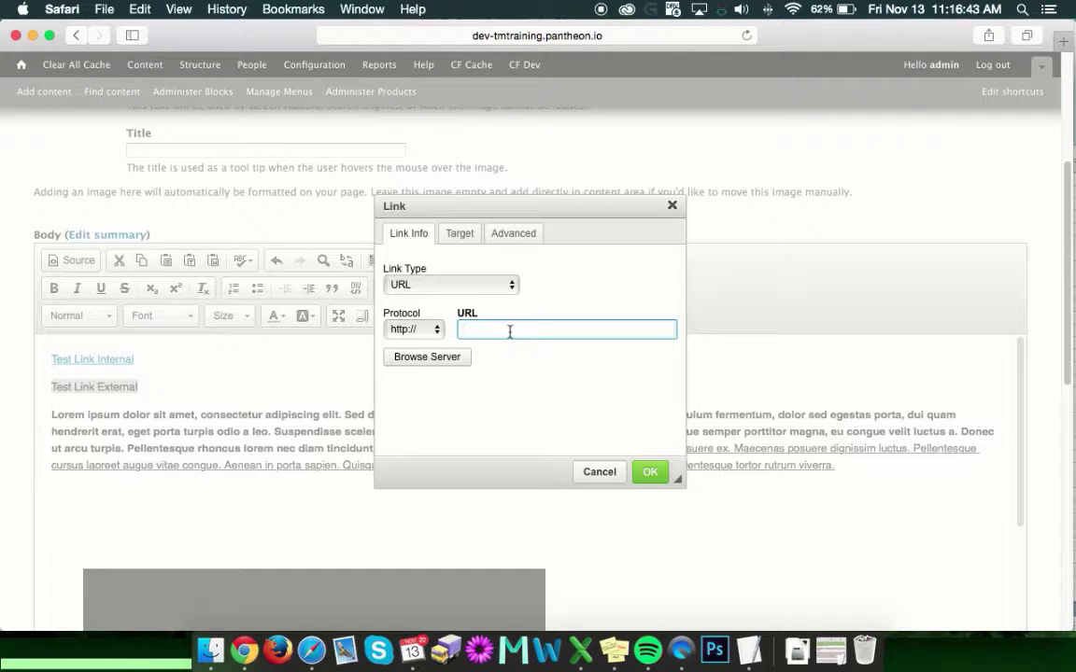
type("www.google.com")
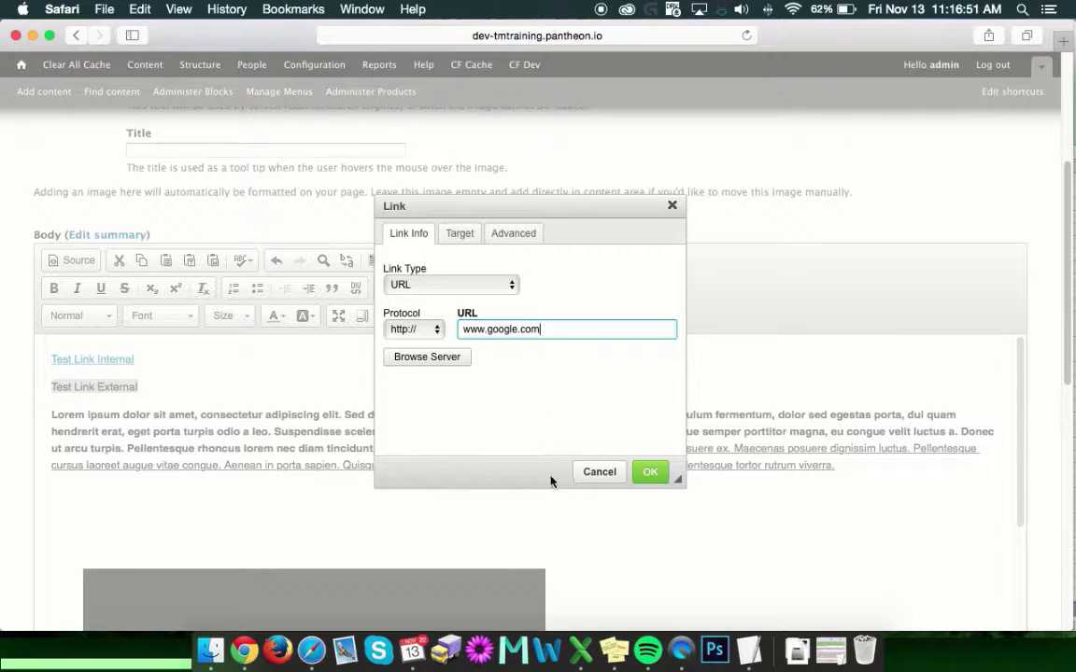
left_click(590, 406)
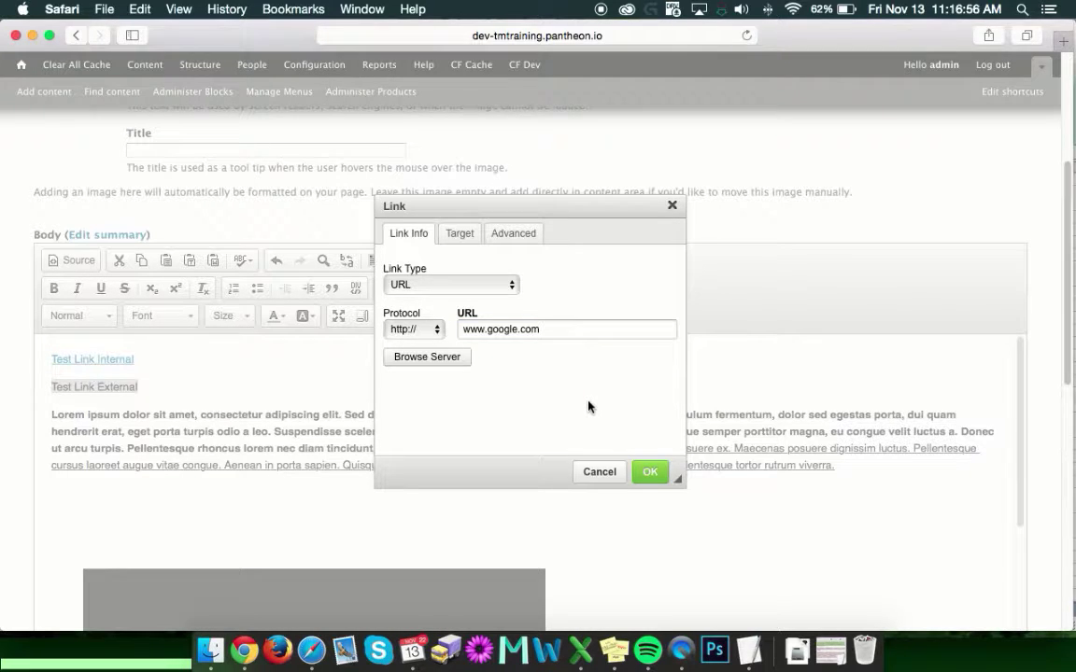
left_click(462, 235)
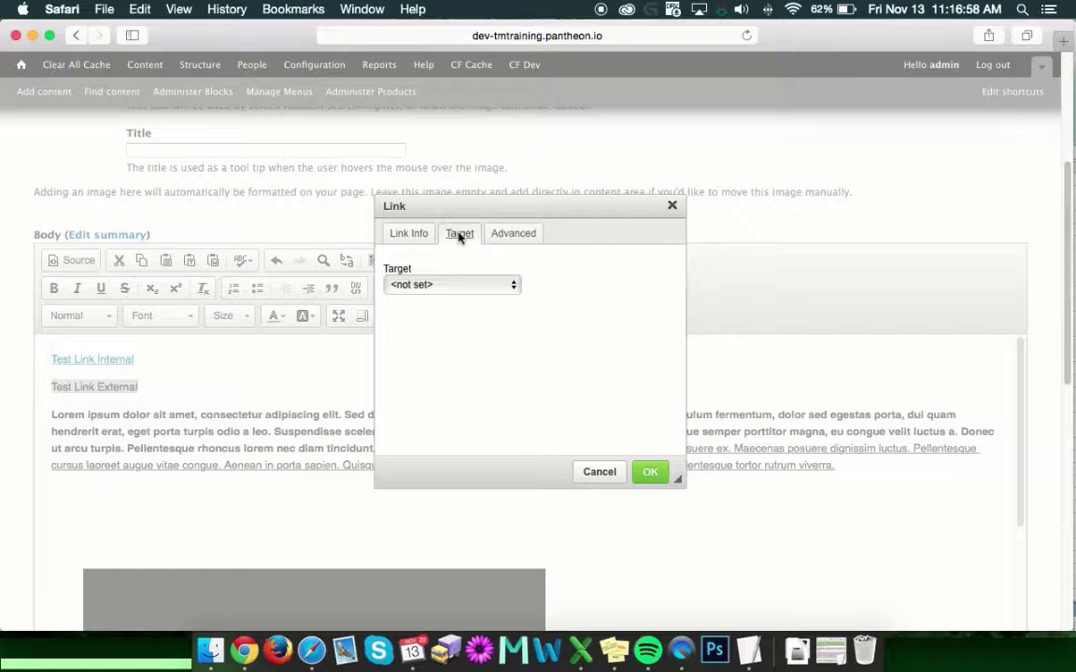
left_click(450, 285)
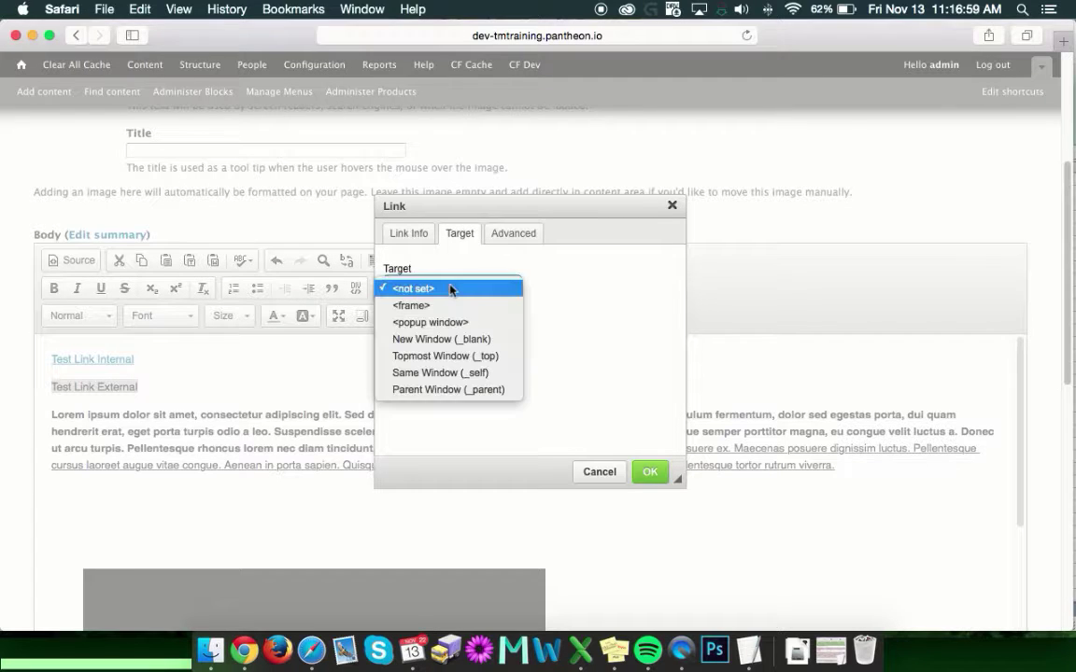
left_click(449, 342)
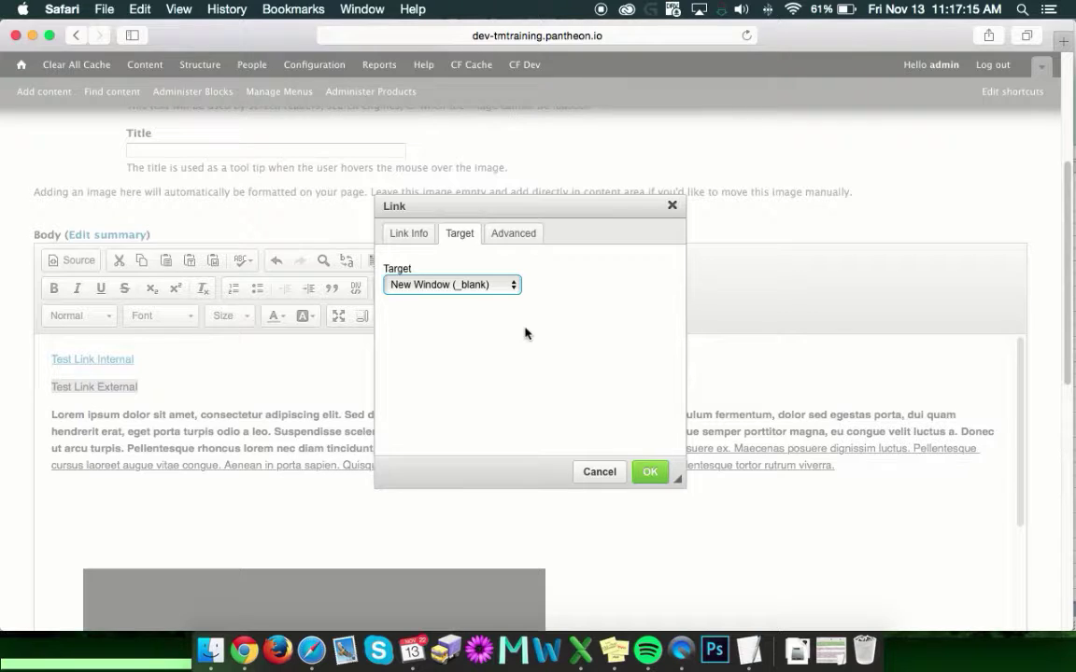
left_click(661, 472)
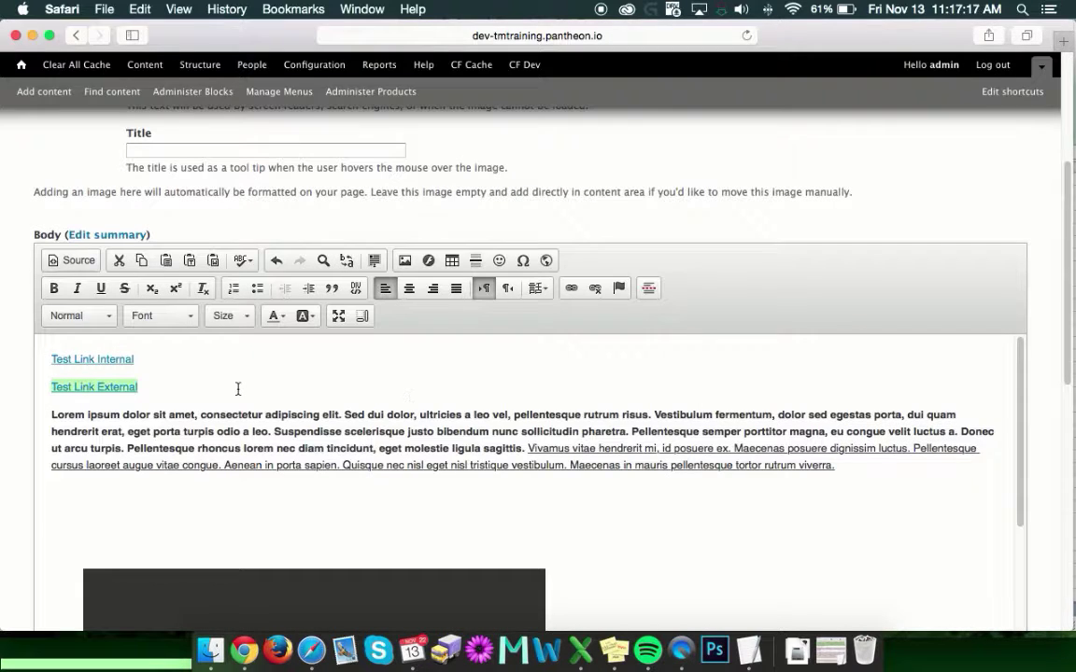
left_click(191, 391)
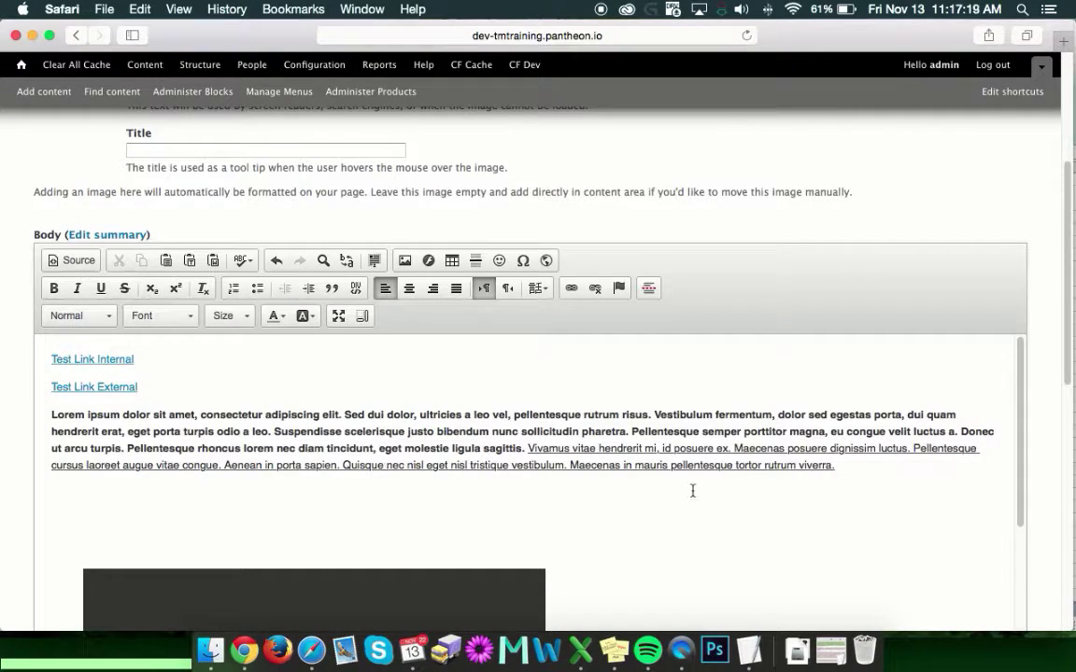
Look over the body content and enter the page's title, "Title", as its tag
scroll(561, 462, "down", 3)
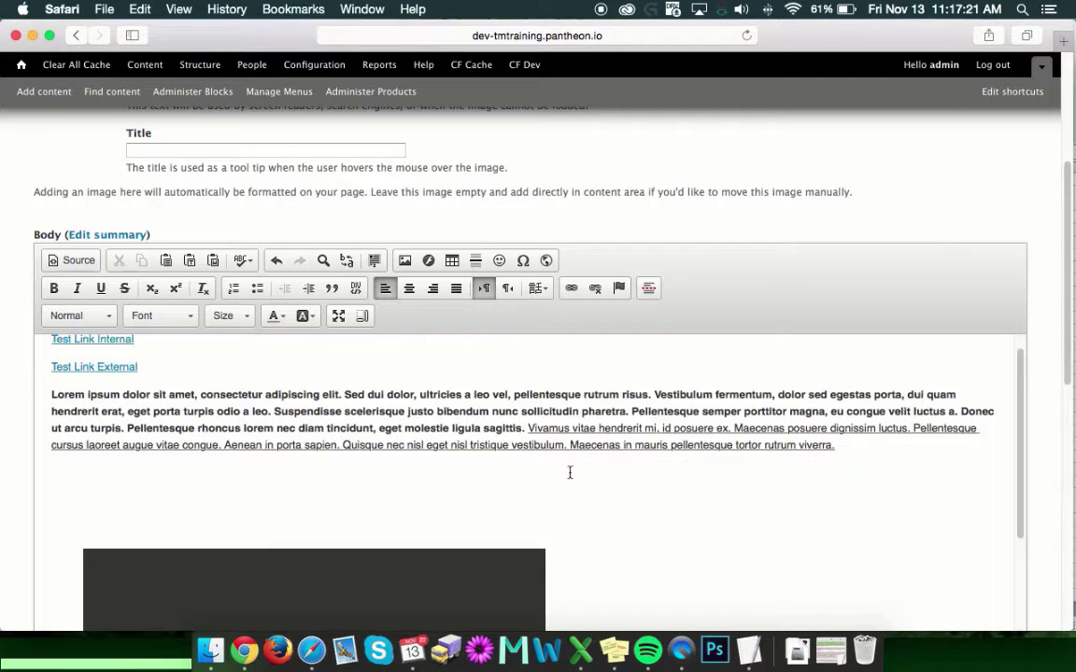
scroll(569, 439, "up", 2)
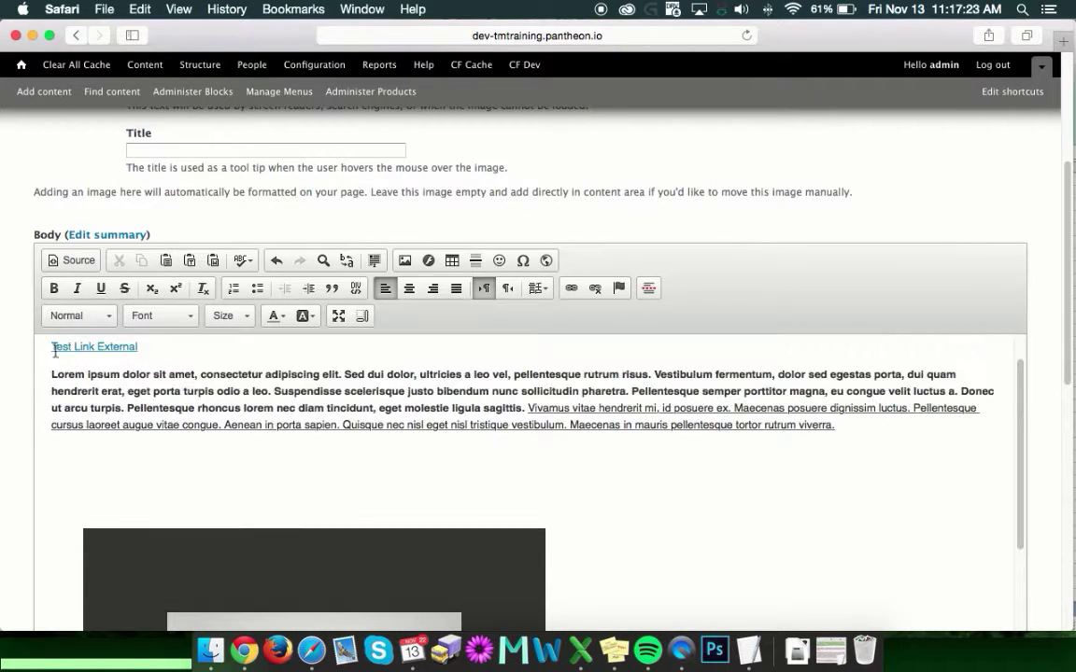
scroll(379, 402, "down", 10)
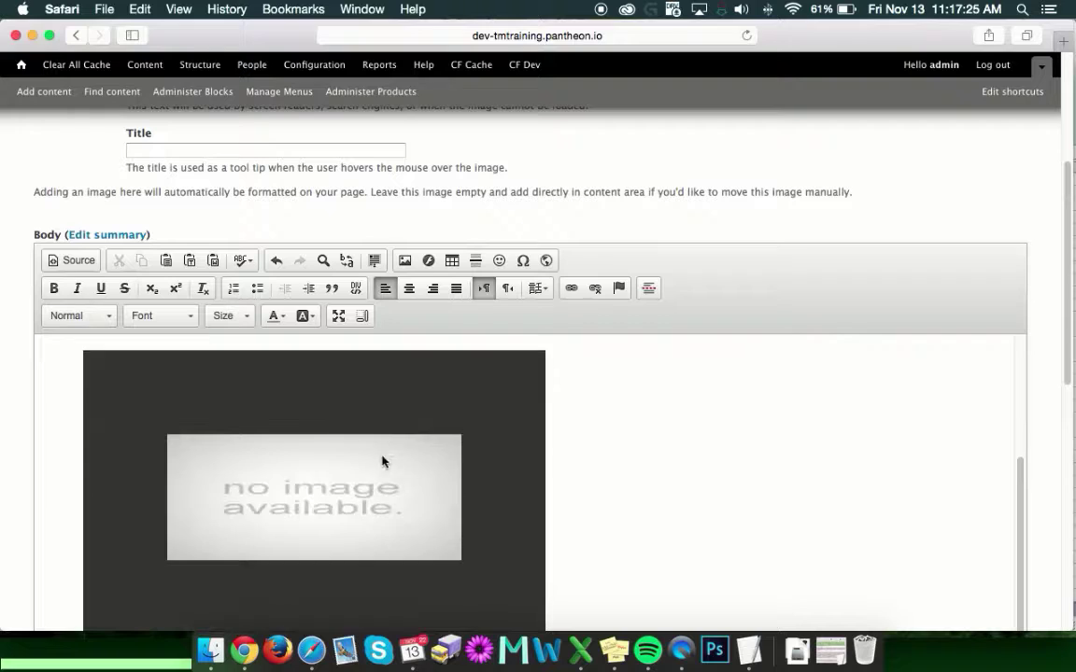
scroll(329, 451, "up", 3)
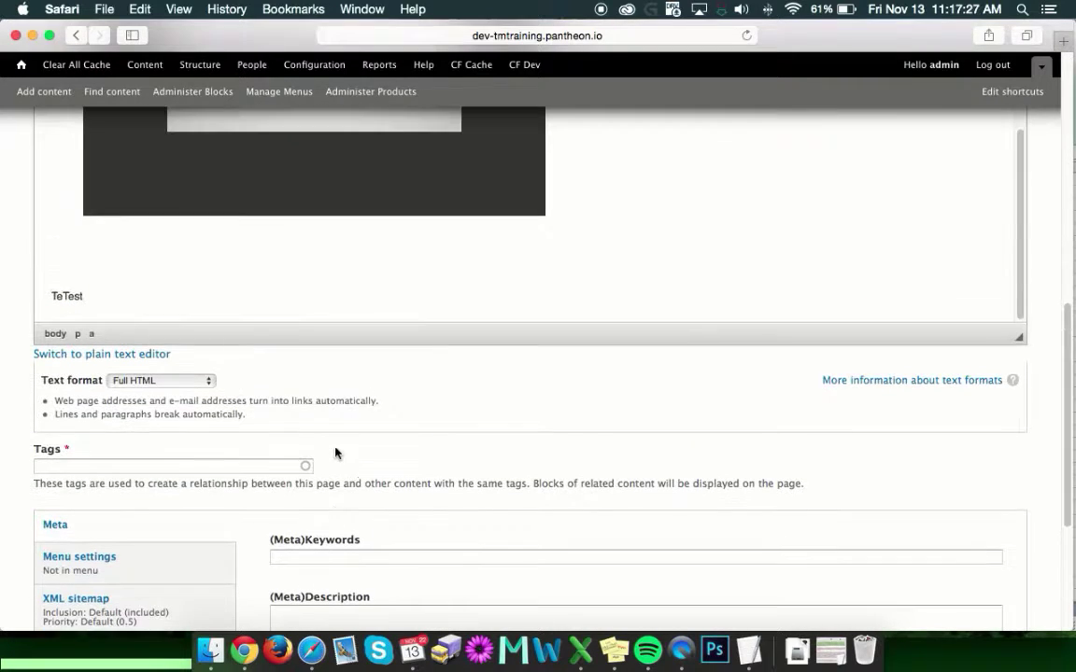
scroll(416, 439, "down", 1)
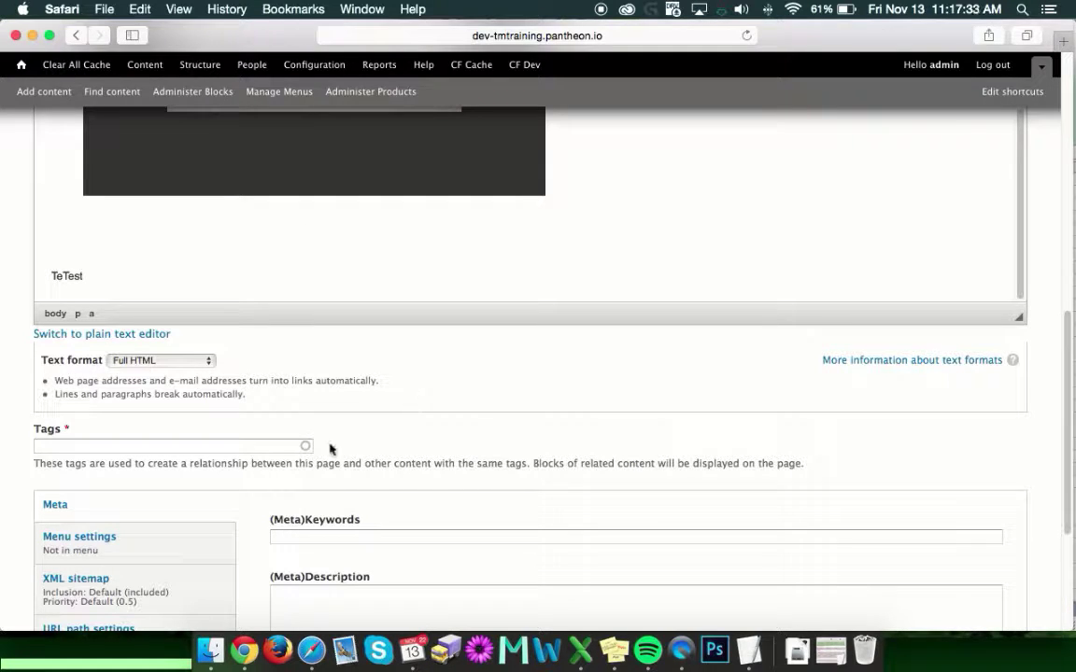
left_click(154, 445)
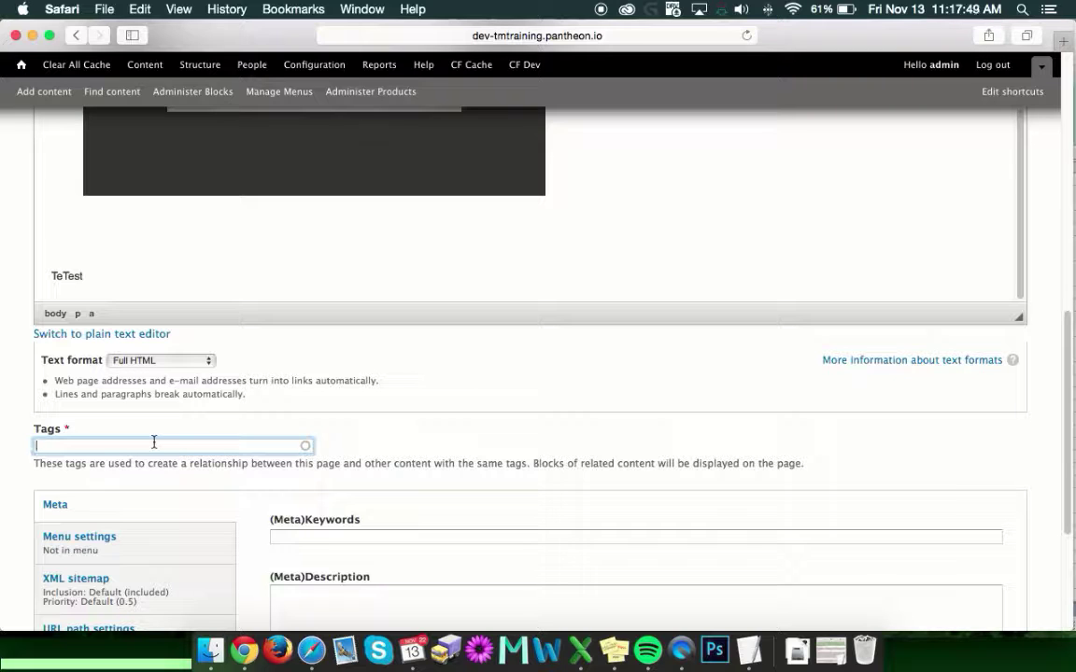
scroll(160, 432, "up", 10)
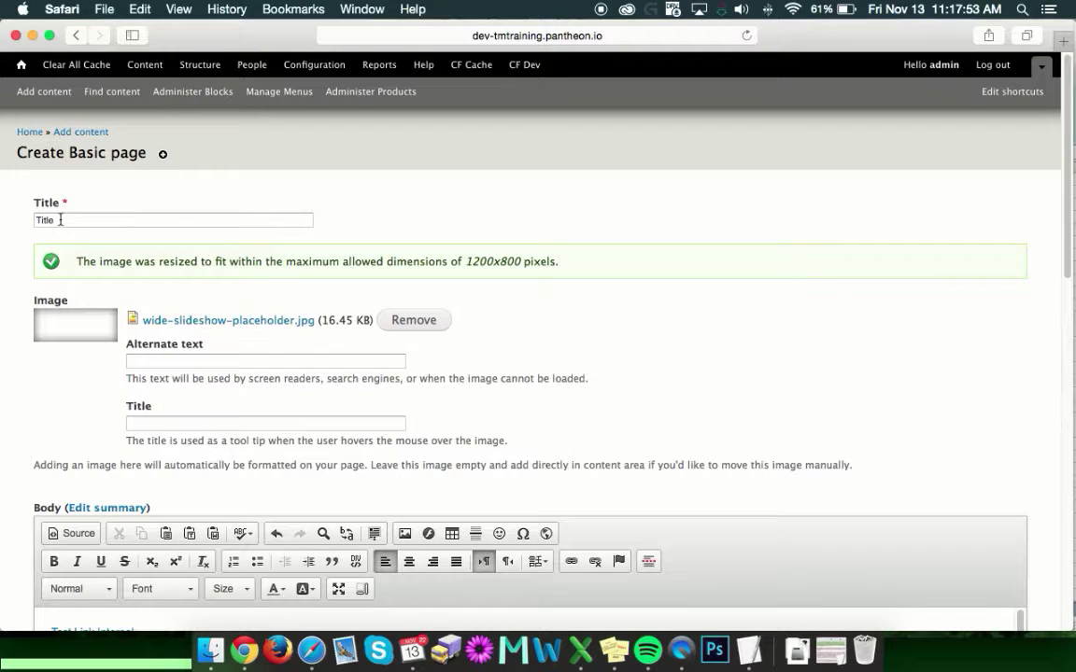
scroll(60, 219, "down", 10)
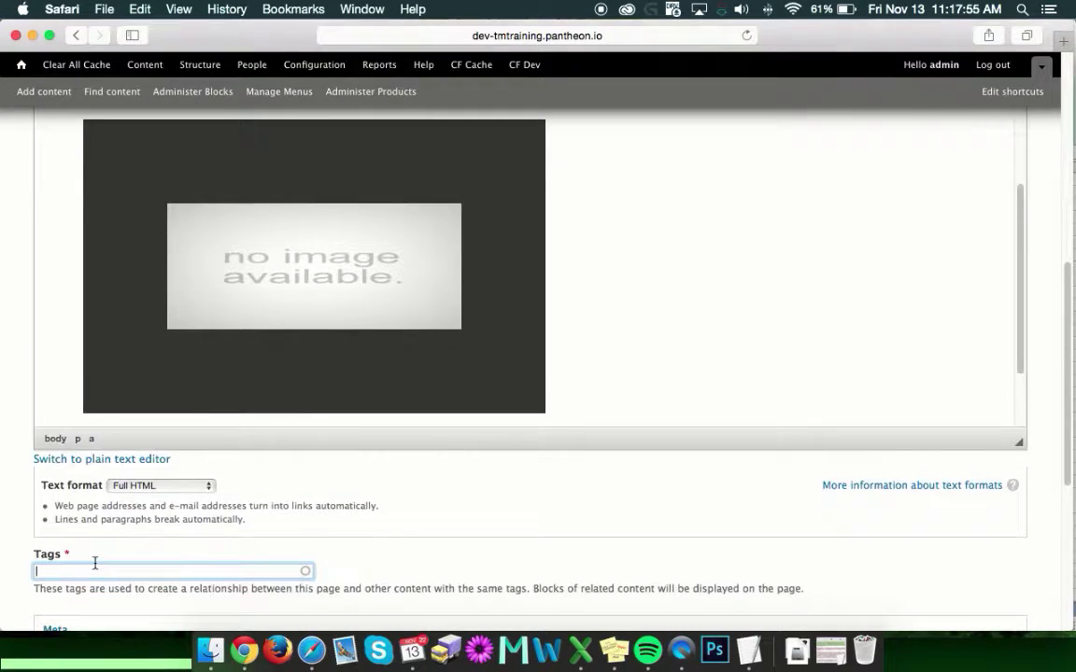
type("Title")
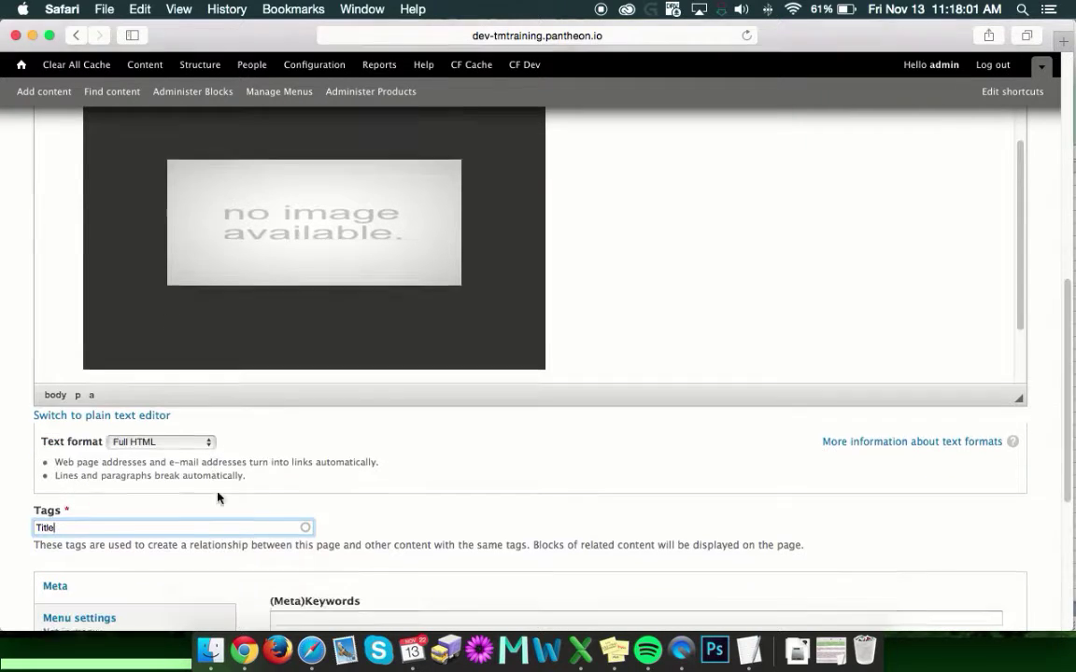
Review the empty meta fields and the Menu settings, and return to the page's title and image fields
scroll(218, 497, "down", 3)
scroll(186, 453, "down", 2)
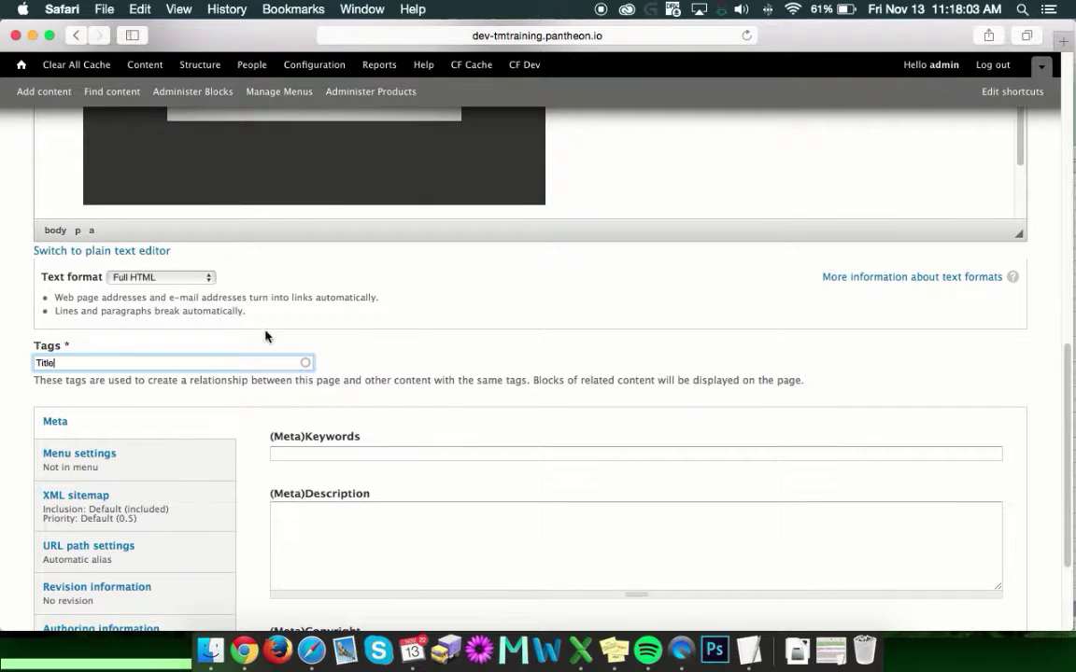
scroll(229, 329, "down", 3)
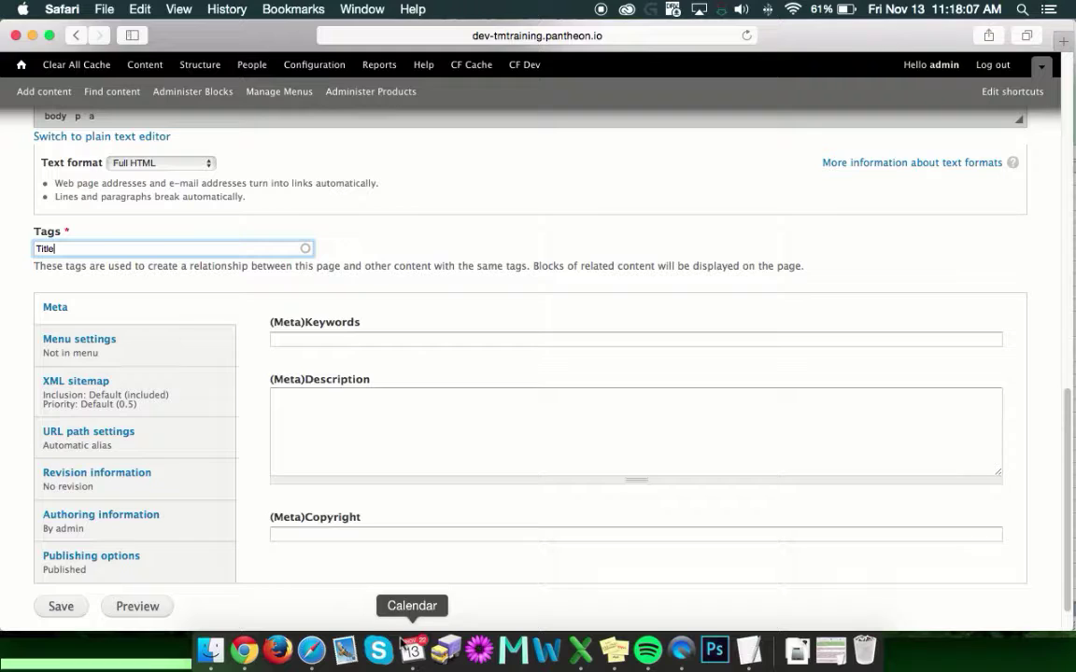
left_click(364, 604)
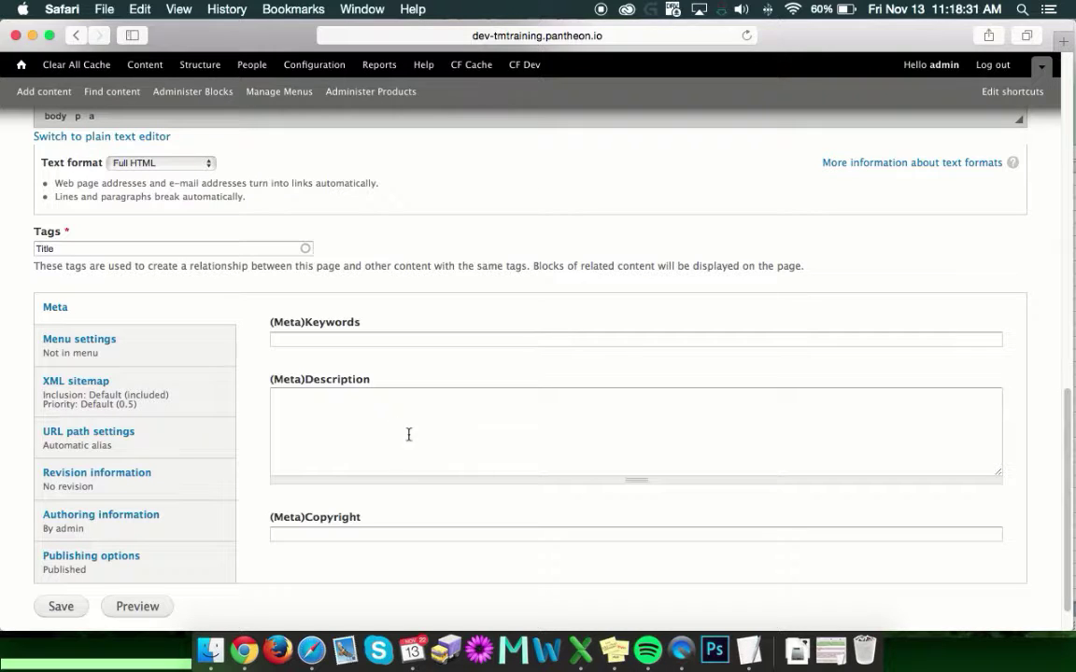
left_click(100, 360)
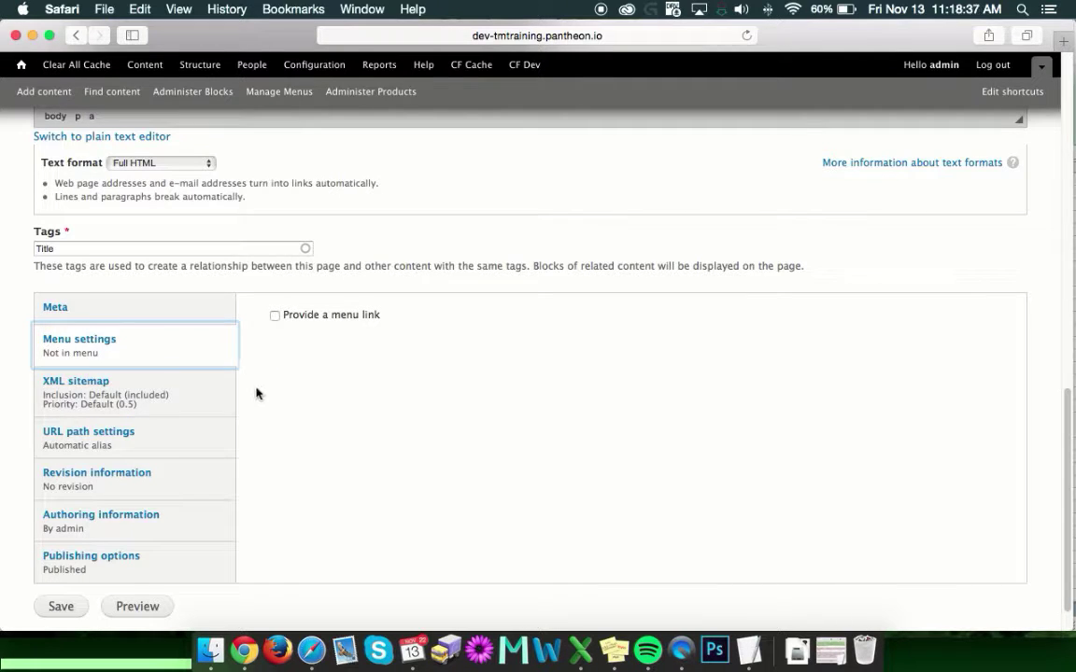
scroll(270, 387, "up", 5)
scroll(290, 385, "up", 5)
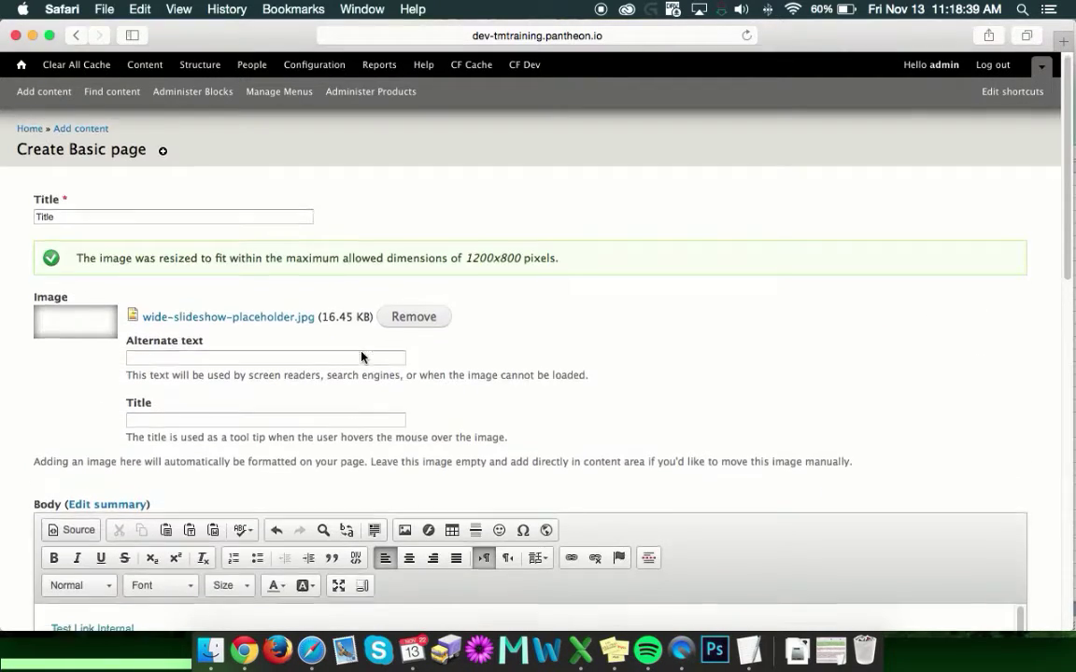
Provide a menu link for the page in its menu settings
scroll(362, 355, "down", 10)
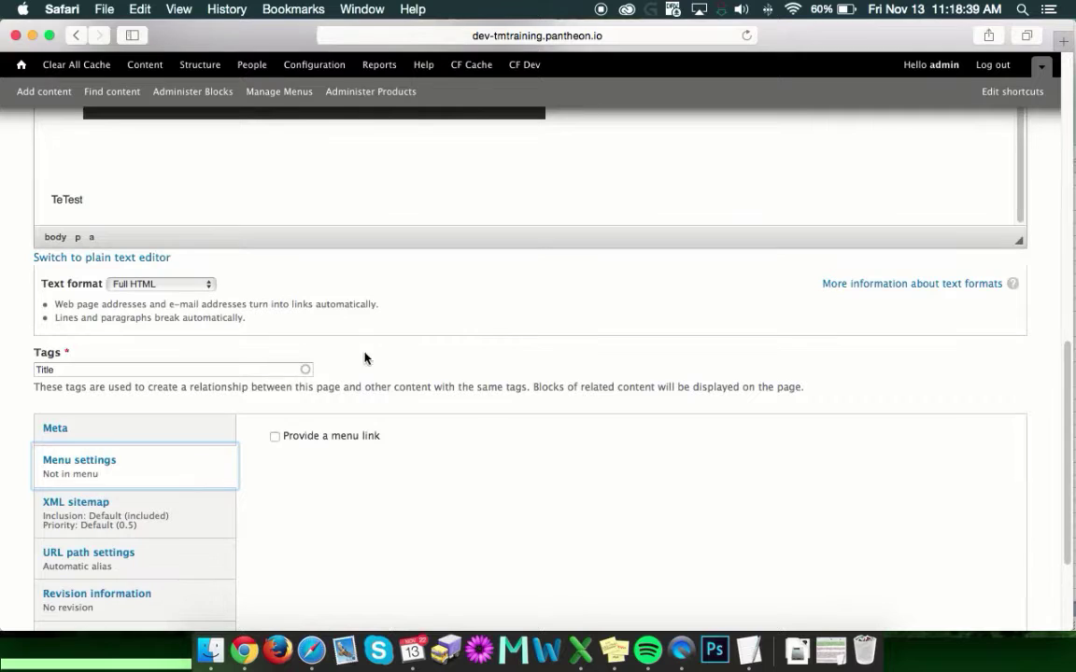
left_click(274, 436)
scroll(486, 450, "down", 1)
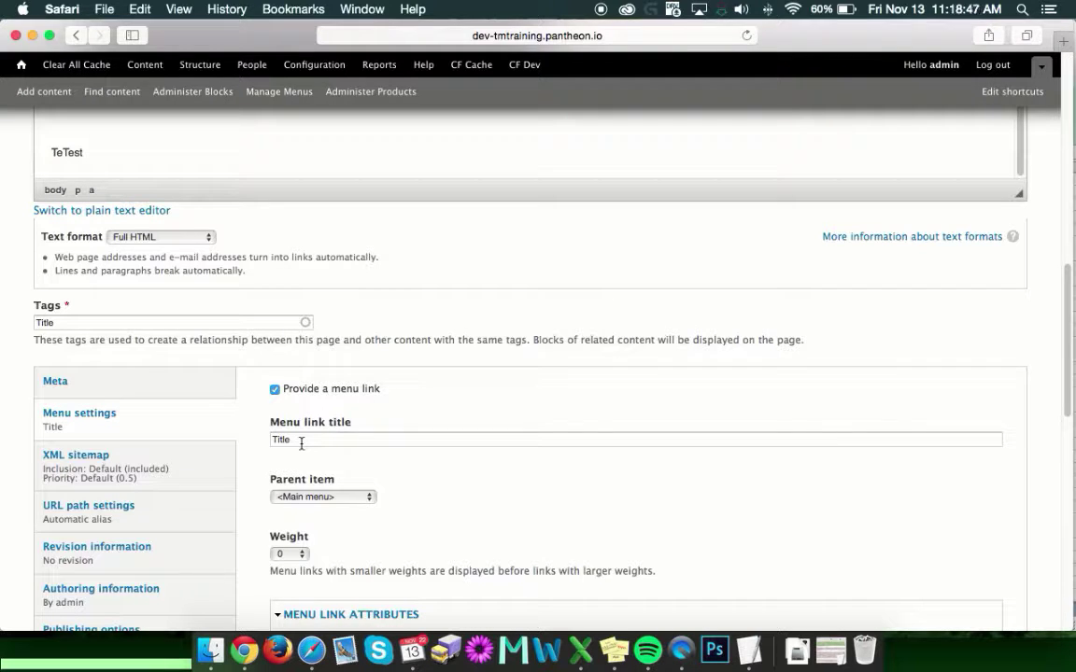
scroll(411, 448, "down", 1)
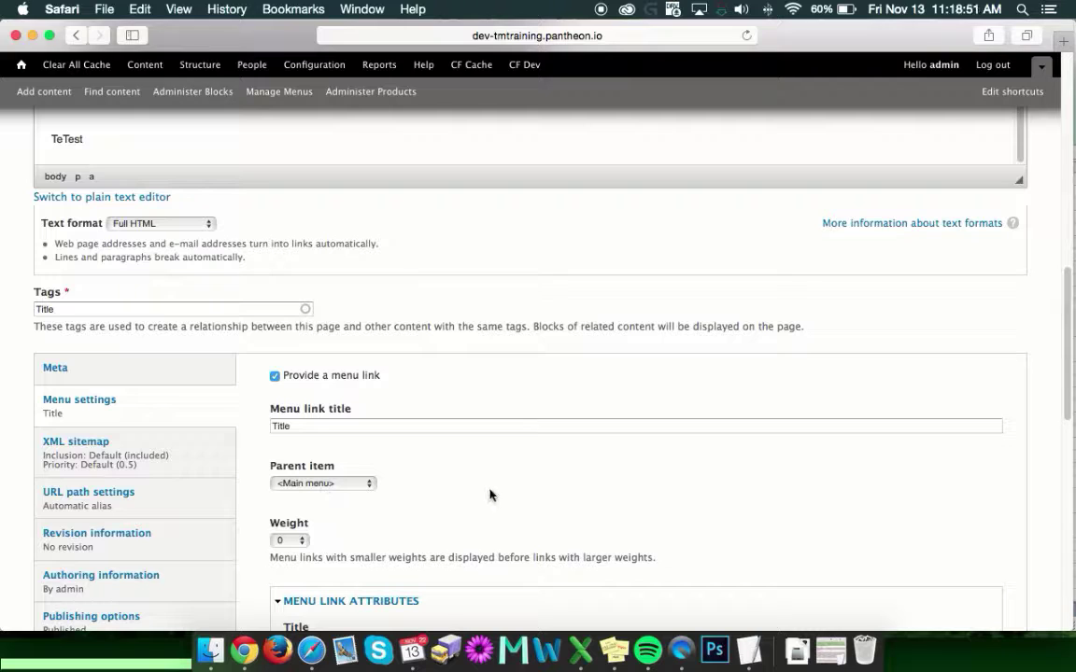
Try About as the menu link's parent item and set the parent back to <Main menu>
left_click(339, 485)
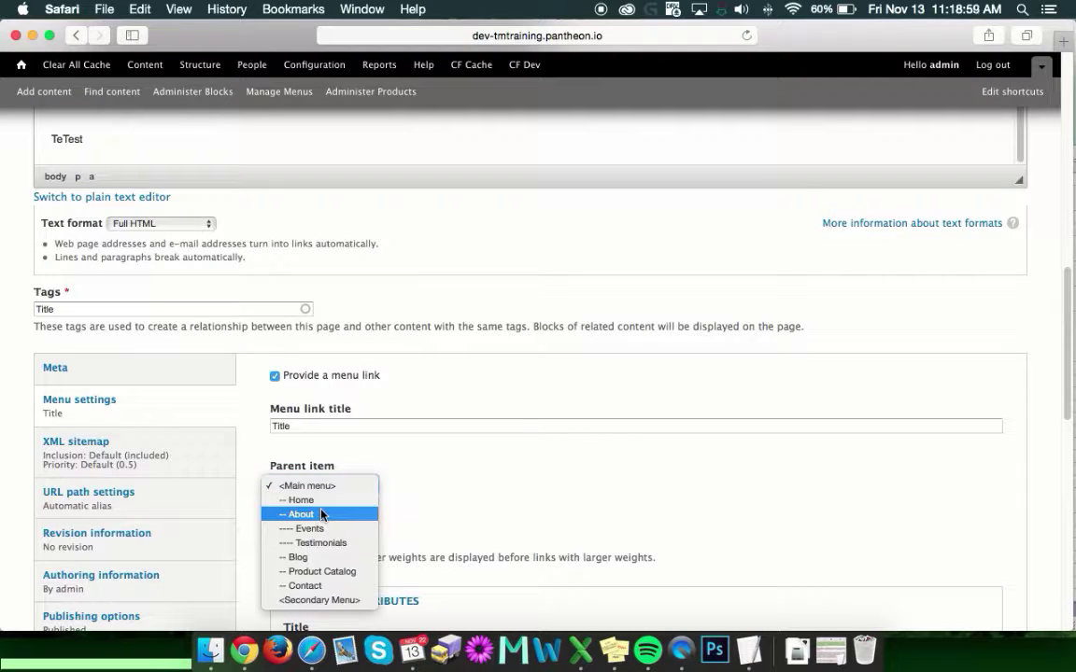
left_click(320, 515)
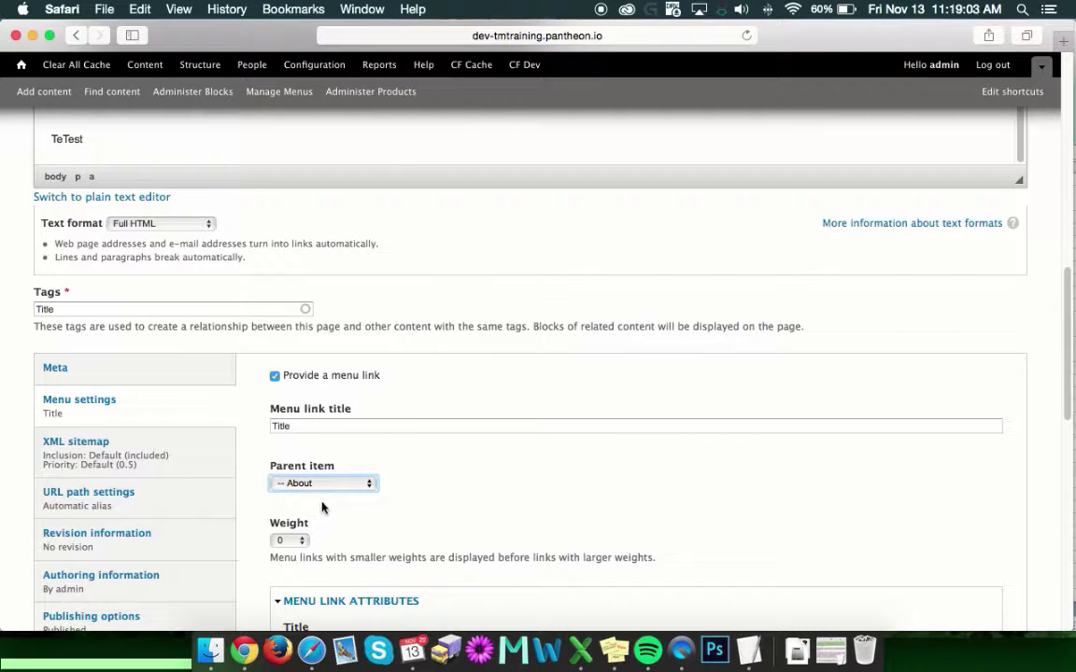
left_click(321, 485)
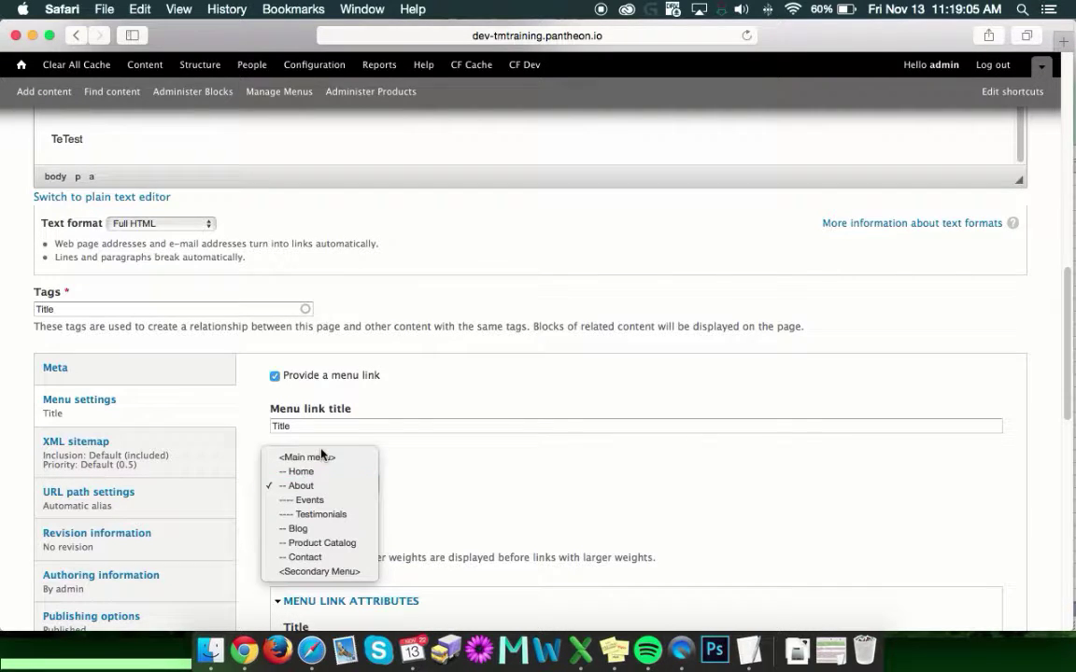
left_click(325, 454)
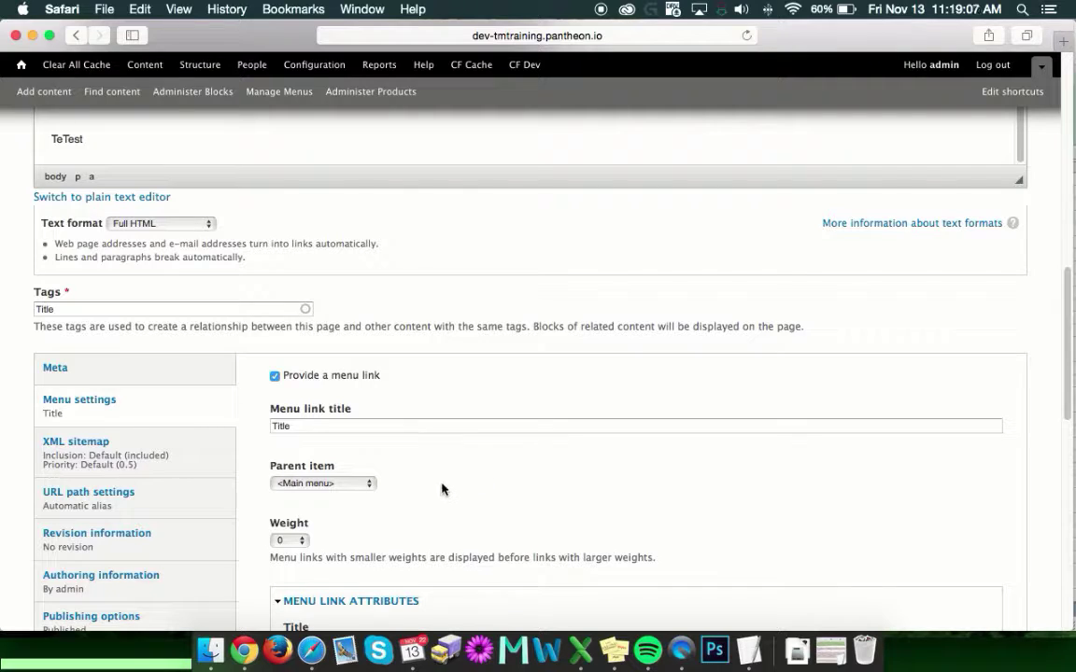
Look over the menu link attributes and collapse that section
scroll(483, 486, "down", 1)
scroll(483, 486, "down", 3)
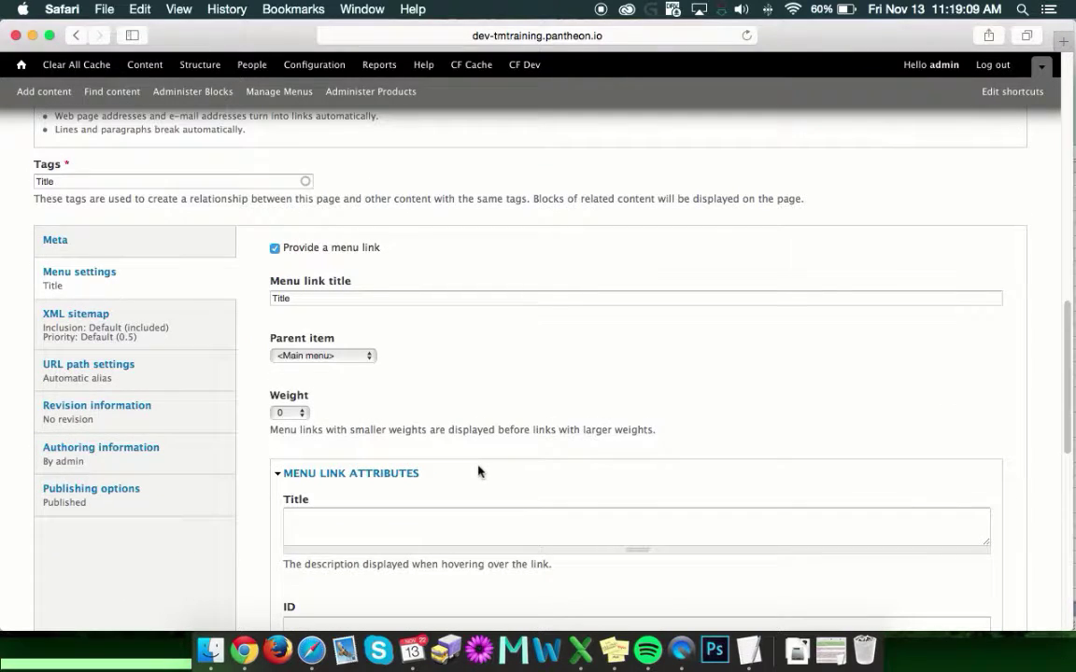
scroll(390, 480, "down", 1)
scroll(390, 480, "down", 3)
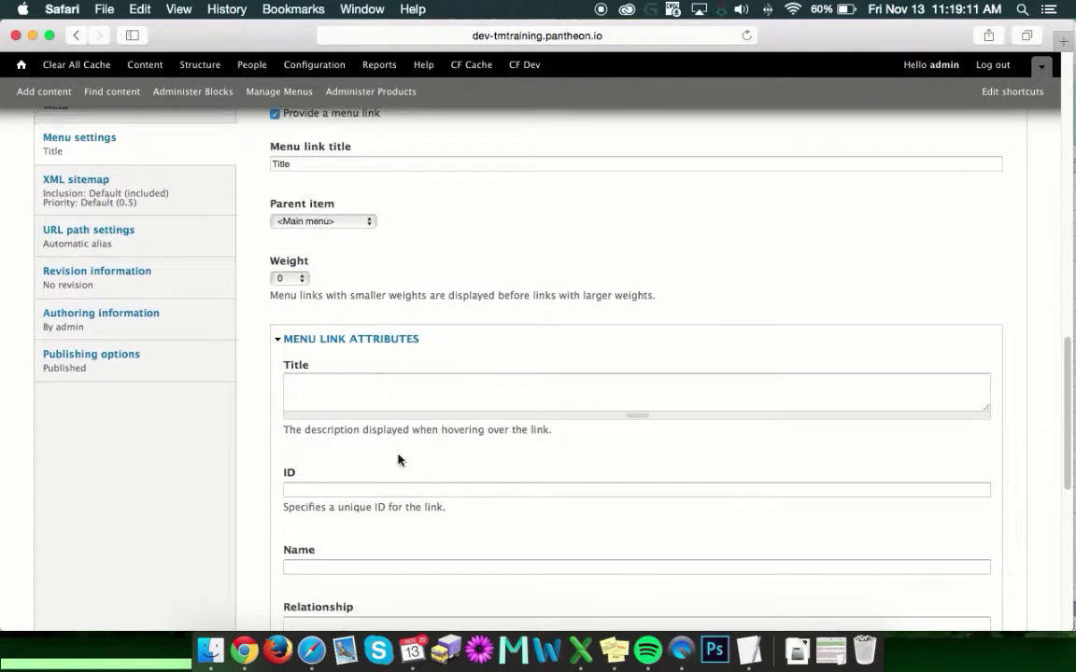
left_click(292, 342)
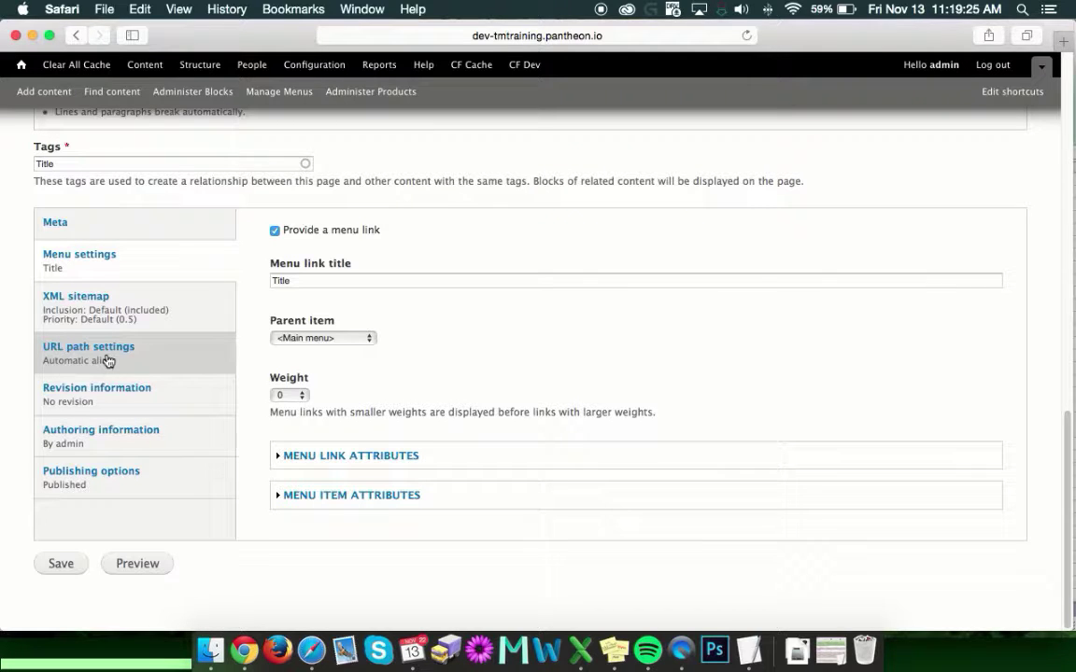
Turn off automatic URL alias generation for the page and set its custom alias to title1
scroll(108, 362, "up", 1)
left_click(177, 384)
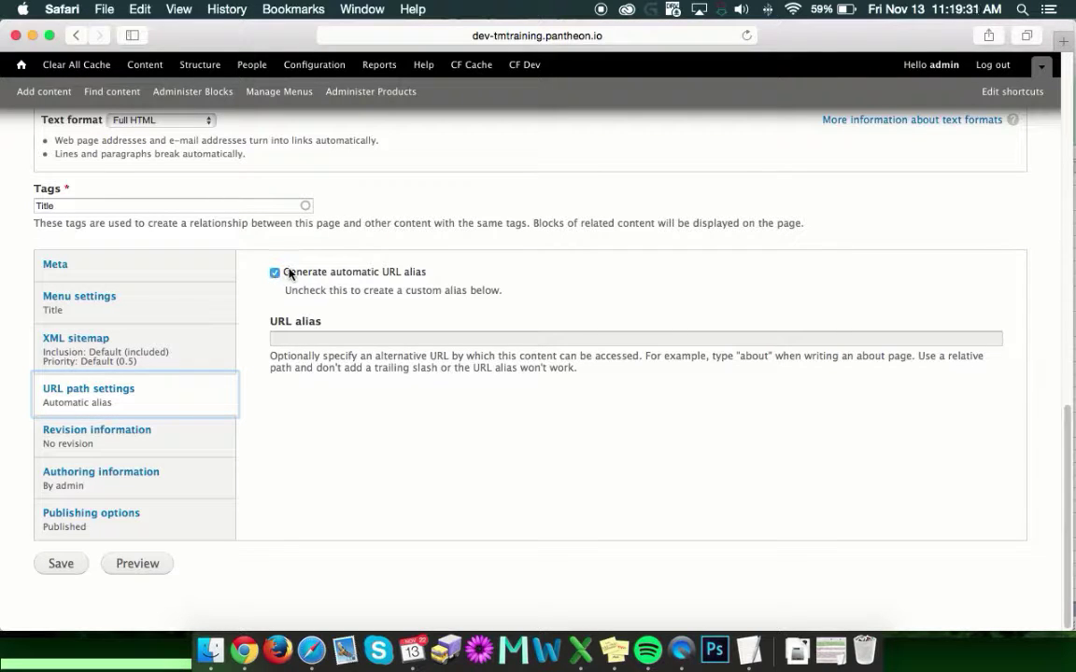
scroll(330, 289, "up", 15)
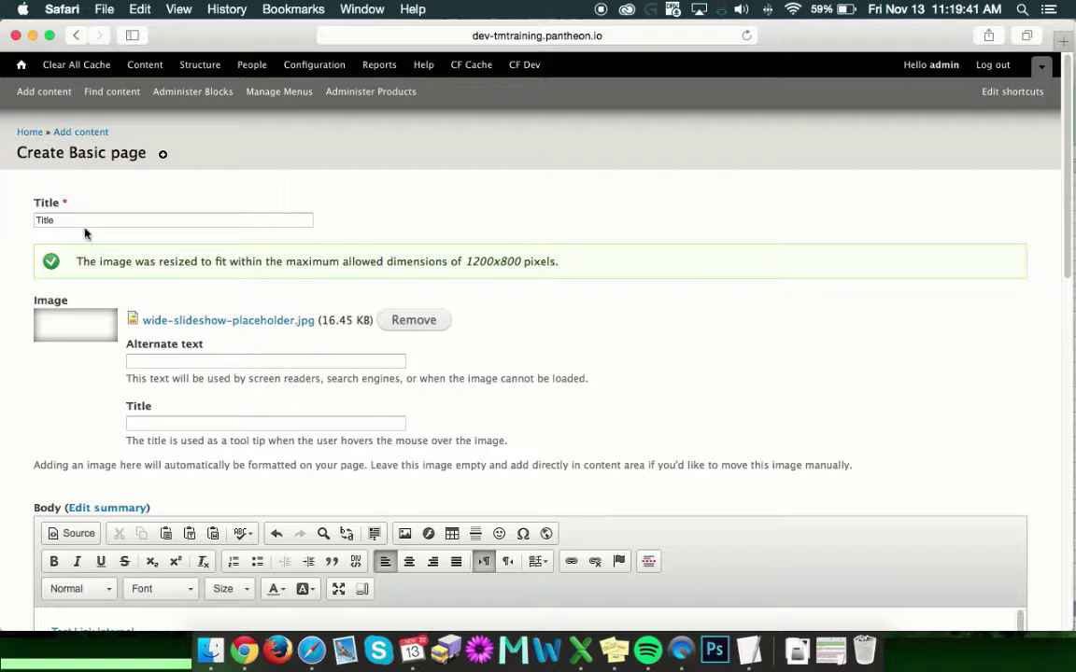
scroll(122, 239, "down", 20)
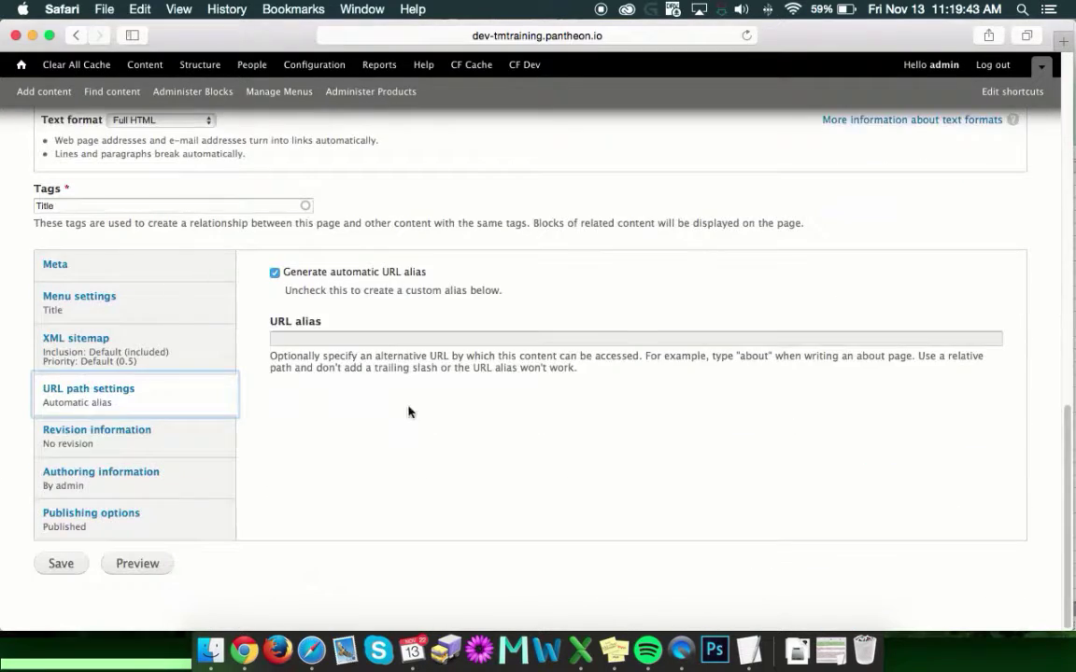
left_click(285, 278)
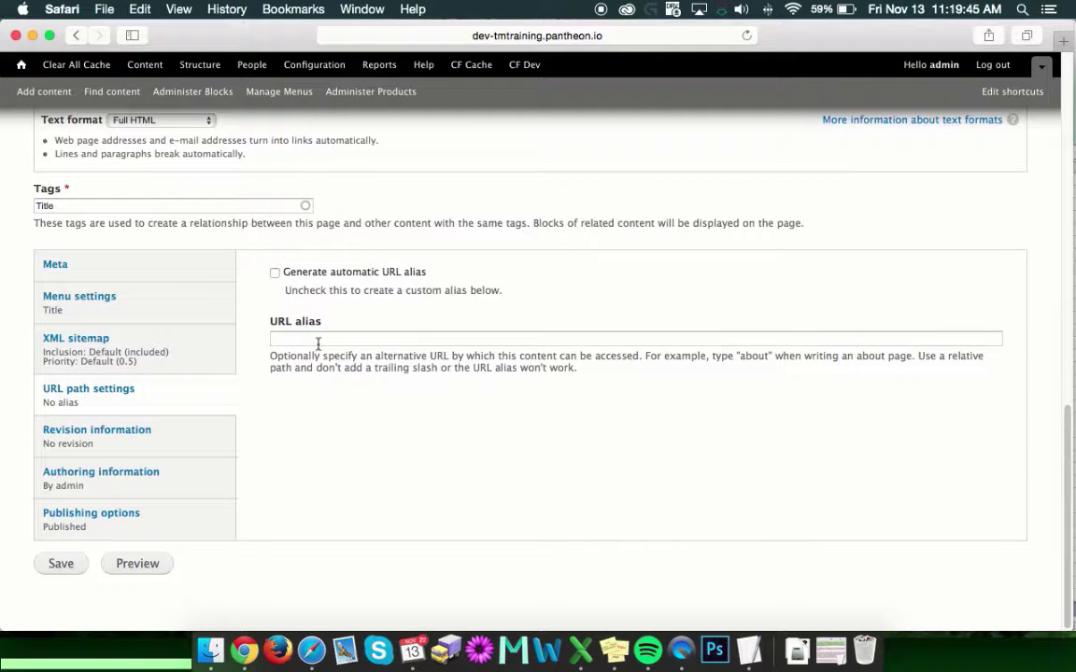
left_click(317, 343)
type("t")
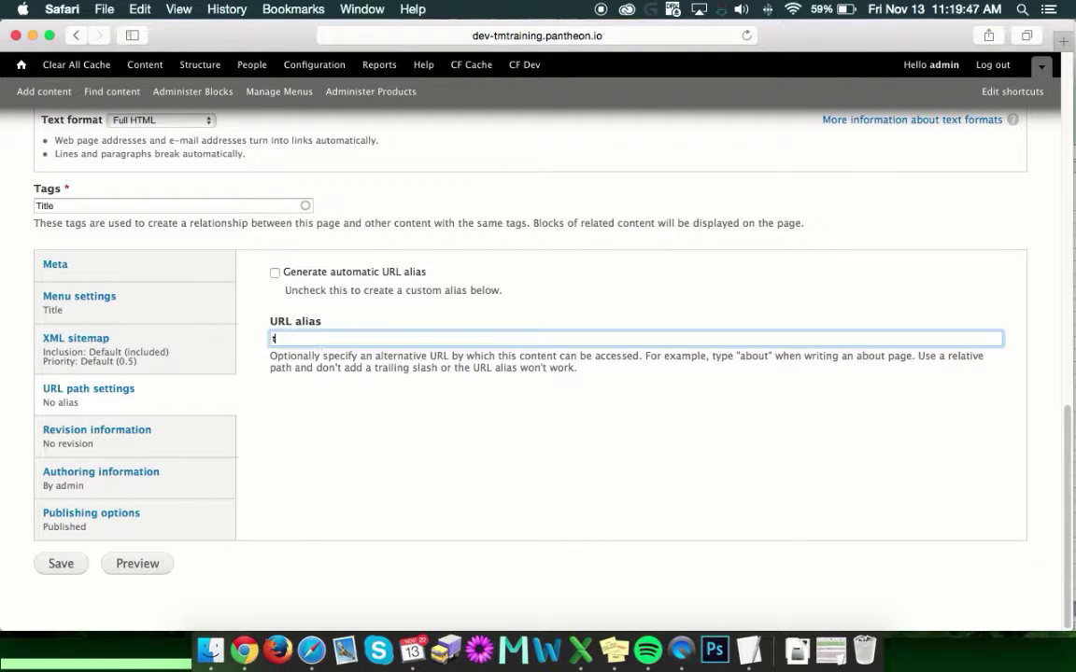
type("itle1")
Review the revision information and the authoring information, including the author field and the format of the authoring date
left_click(109, 447)
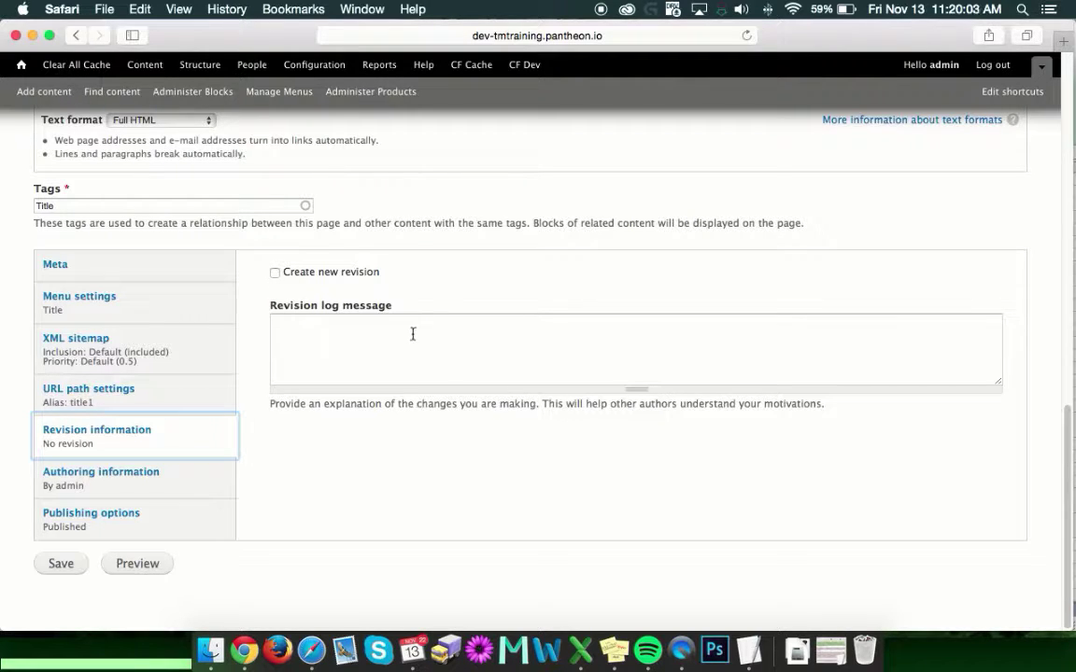
left_click(142, 475)
scroll(324, 283, "up", 6)
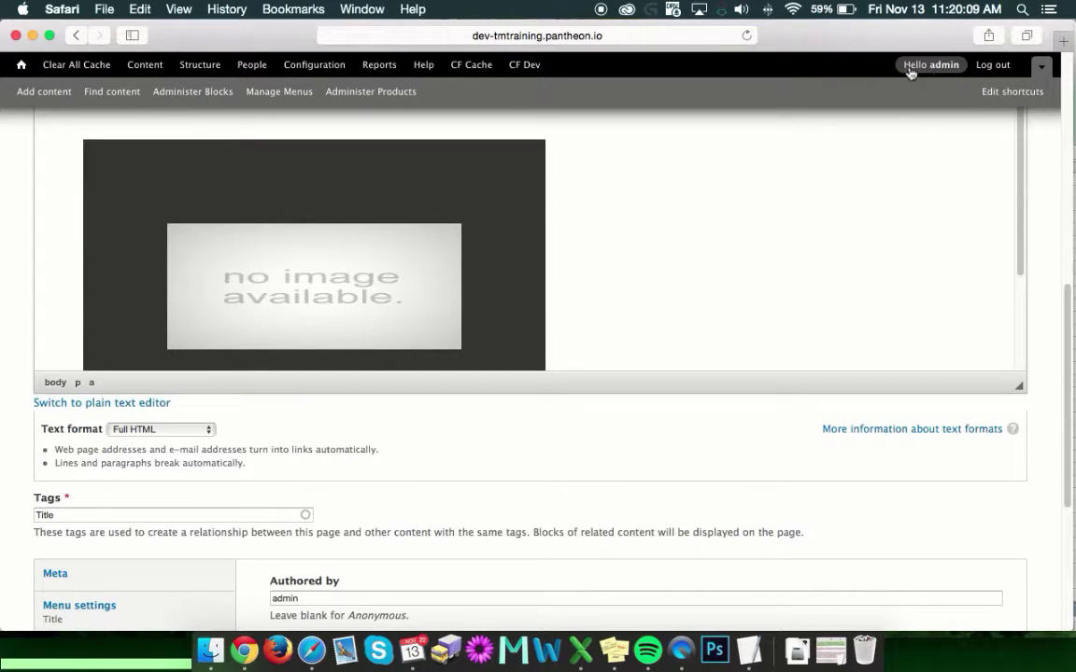
scroll(447, 306, "down", 4)
scroll(415, 493, "down", 3)
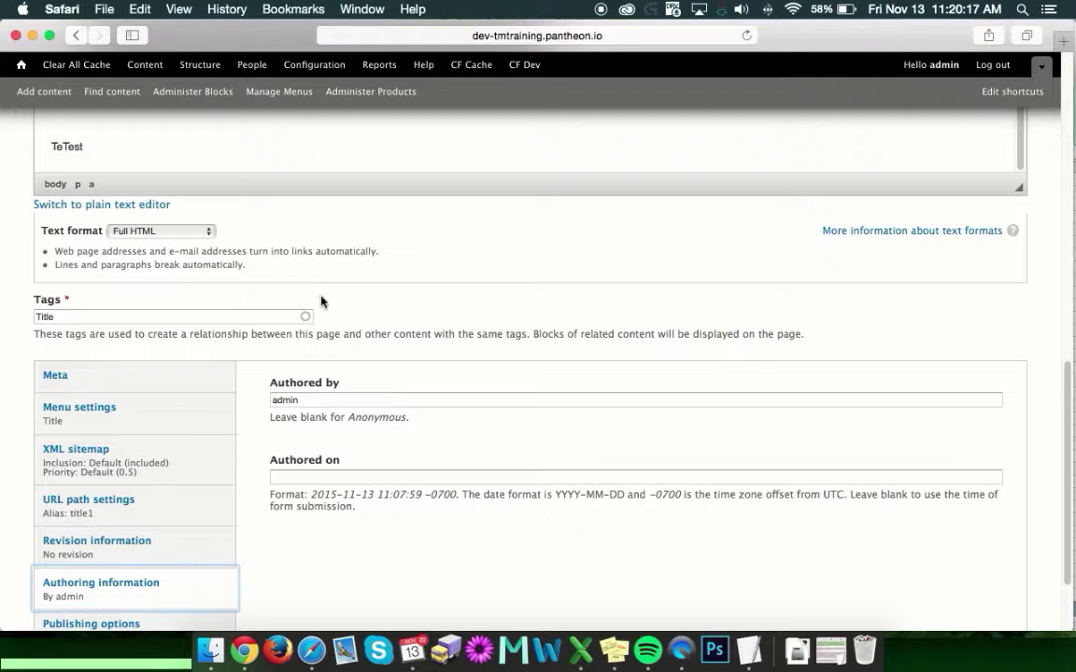
left_click(306, 491)
scroll(305, 492, "down", 1)
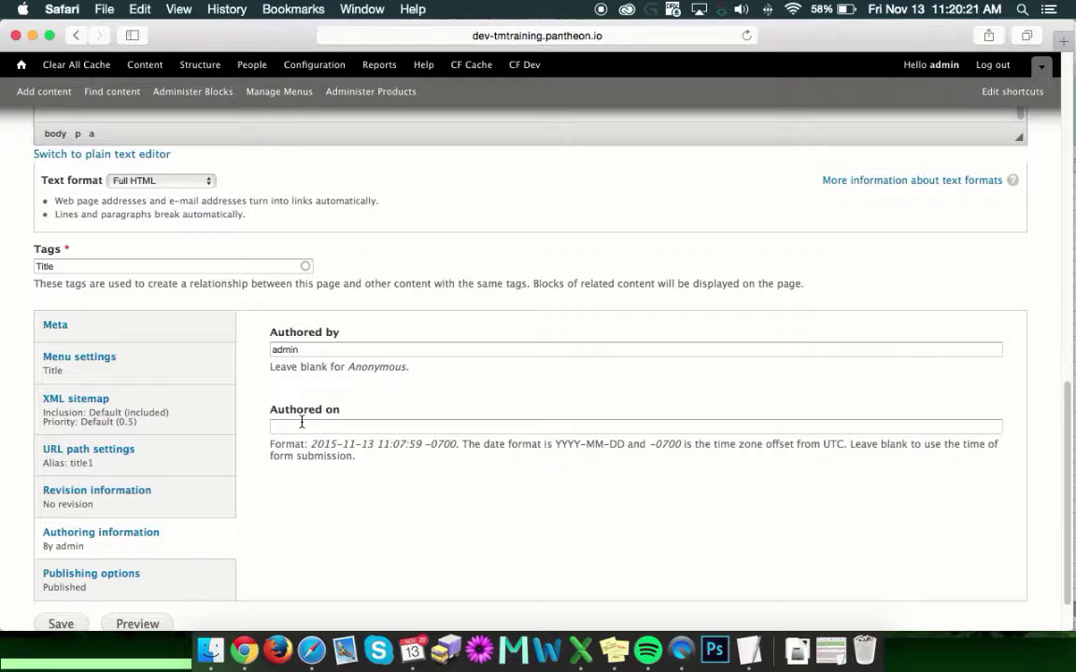
left_click_drag(311, 445, 423, 449)
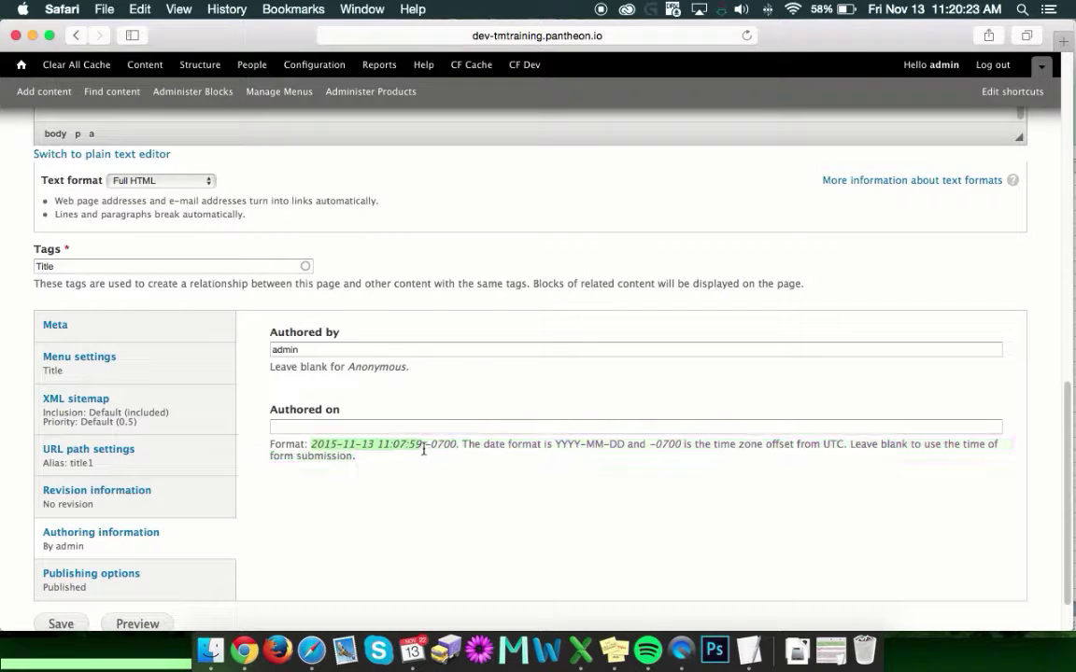
triple_click(423, 450)
left_click(286, 396)
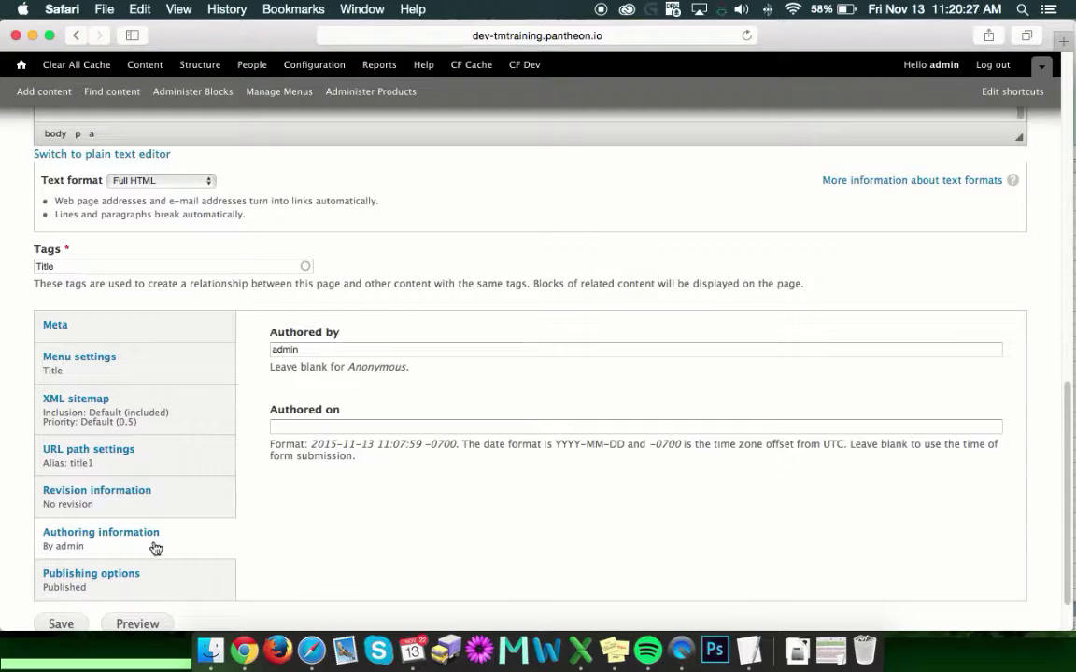
scroll(155, 548, "down", 1)
Keep the page marked as Published in its publishing options and save it
left_click(132, 560)
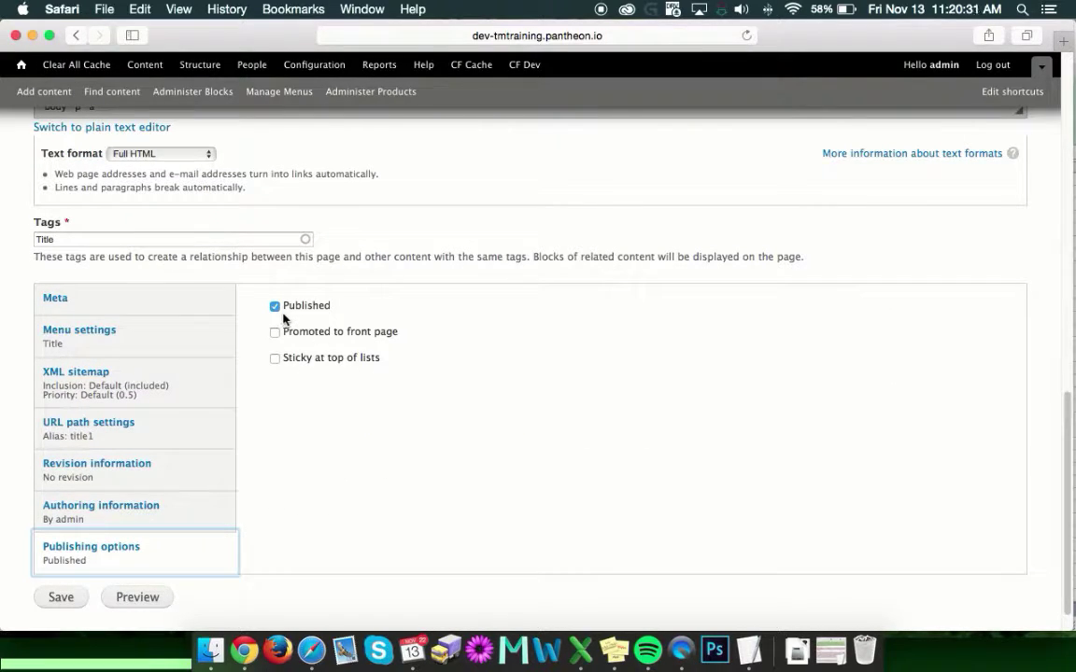
left_click(277, 308)
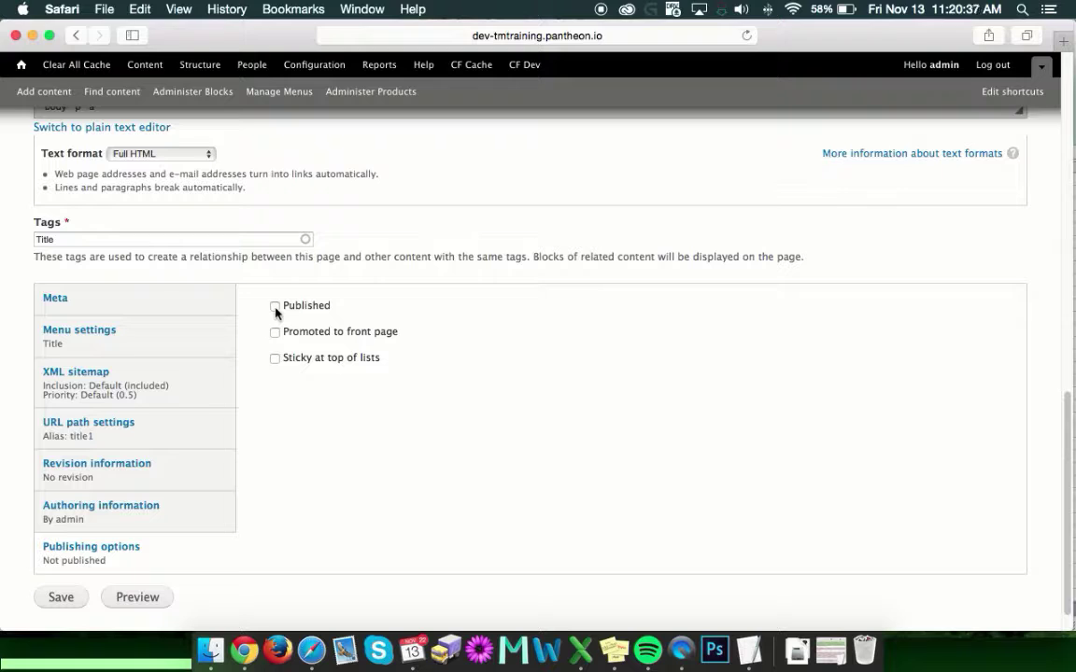
left_click(274, 309)
left_click(54, 598)
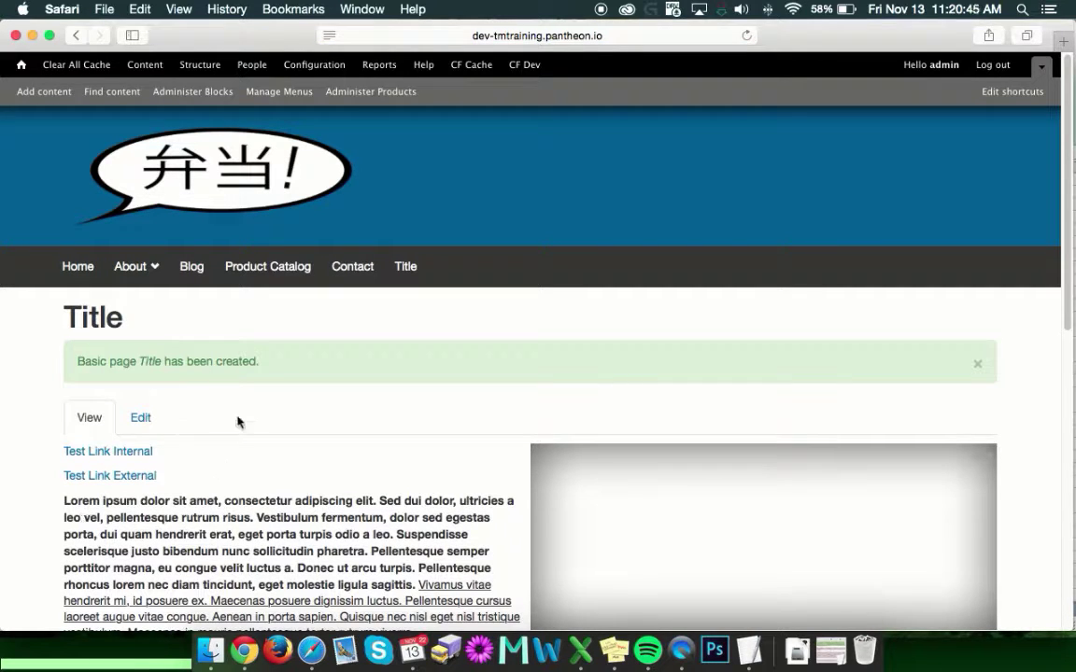
Examine the saved page's links, formatted body text and images, and return to its heading and navigation
scroll(332, 353, "down", 2)
scroll(367, 331, "down", 1)
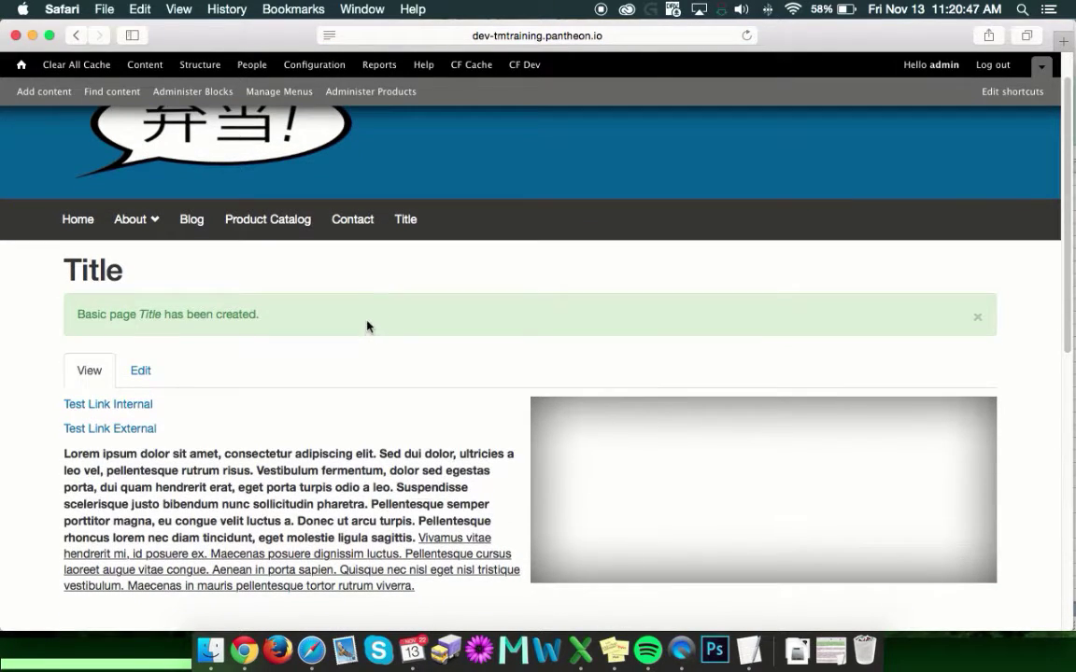
scroll(456, 330, "down", 4)
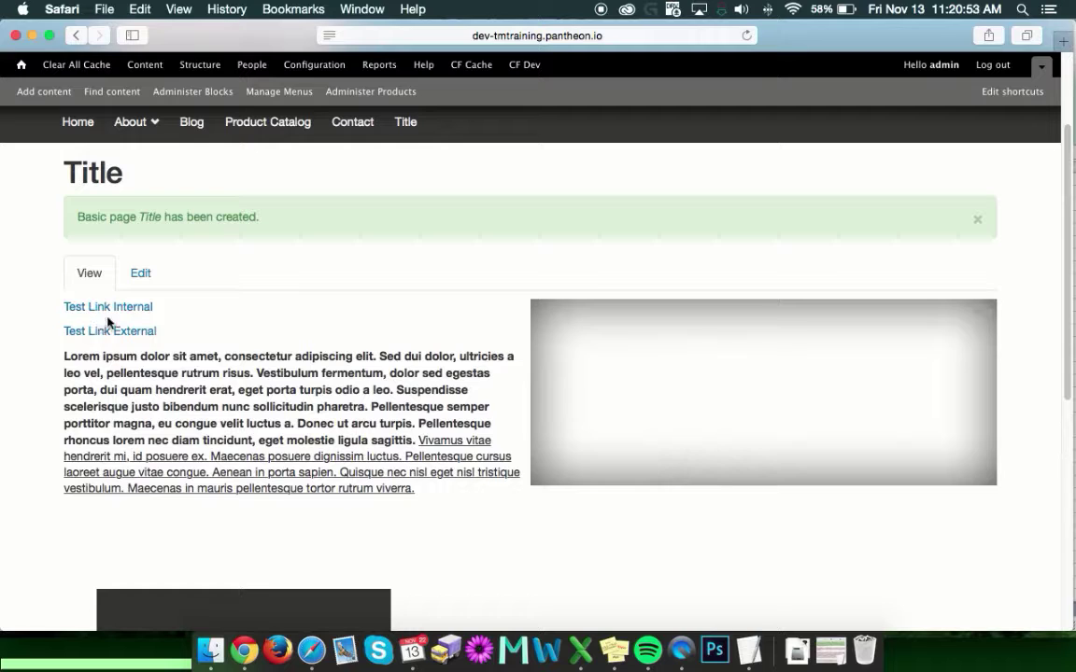
left_click_drag(48, 355, 416, 491)
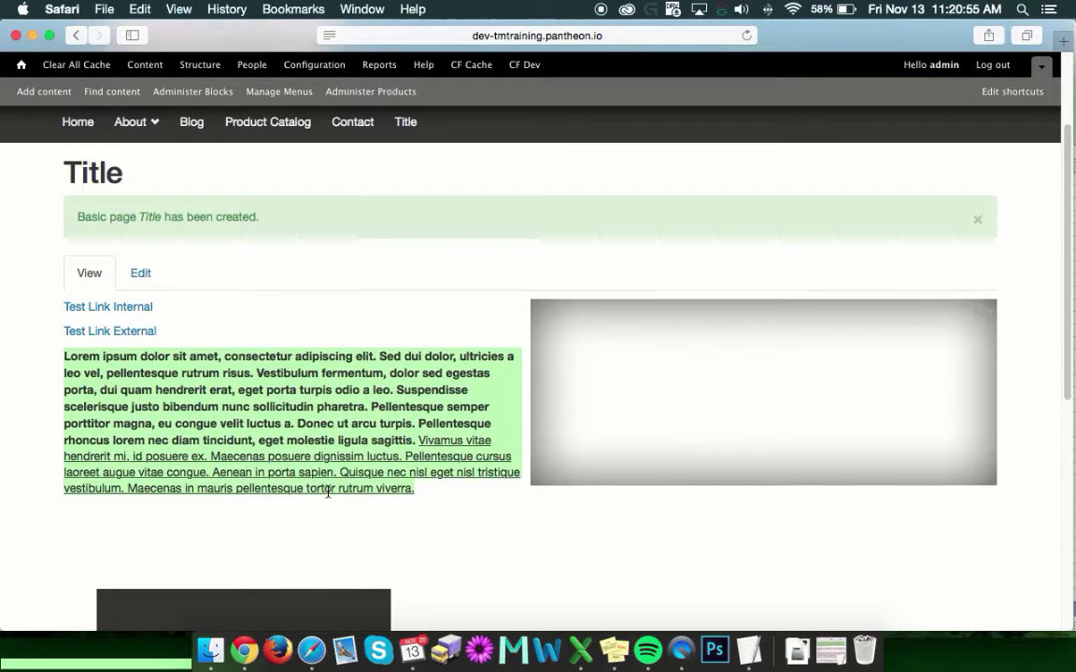
scroll(68, 455, "down", 5)
scroll(56, 420, "down", 5)
left_click_drag(68, 455, 383, 553)
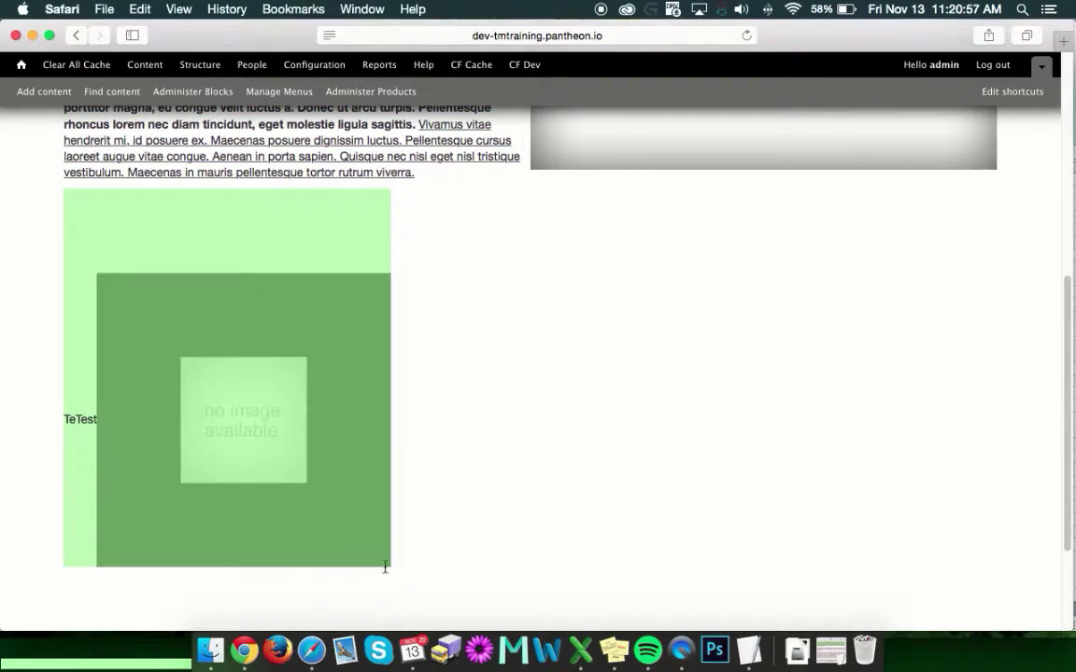
left_click(497, 472)
scroll(478, 439, "up", 6)
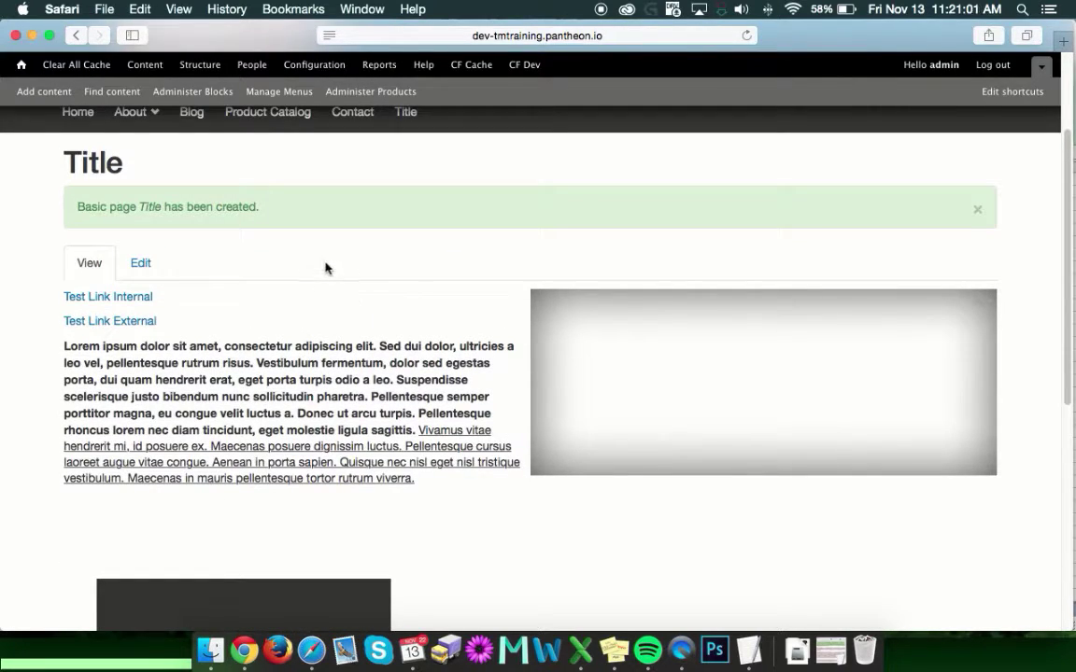
scroll(333, 266, "down", 1)
scroll(333, 269, "up", 4)
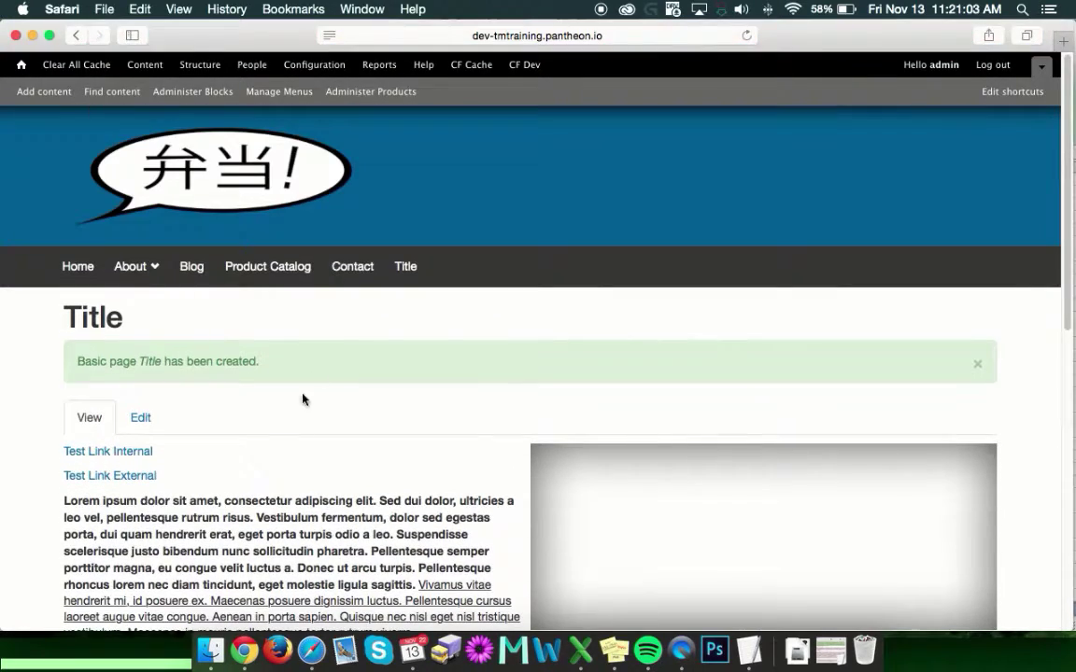
Test the "Test Link Internal" and "Test Link External" links, returning to the Title page after each
left_click(138, 453)
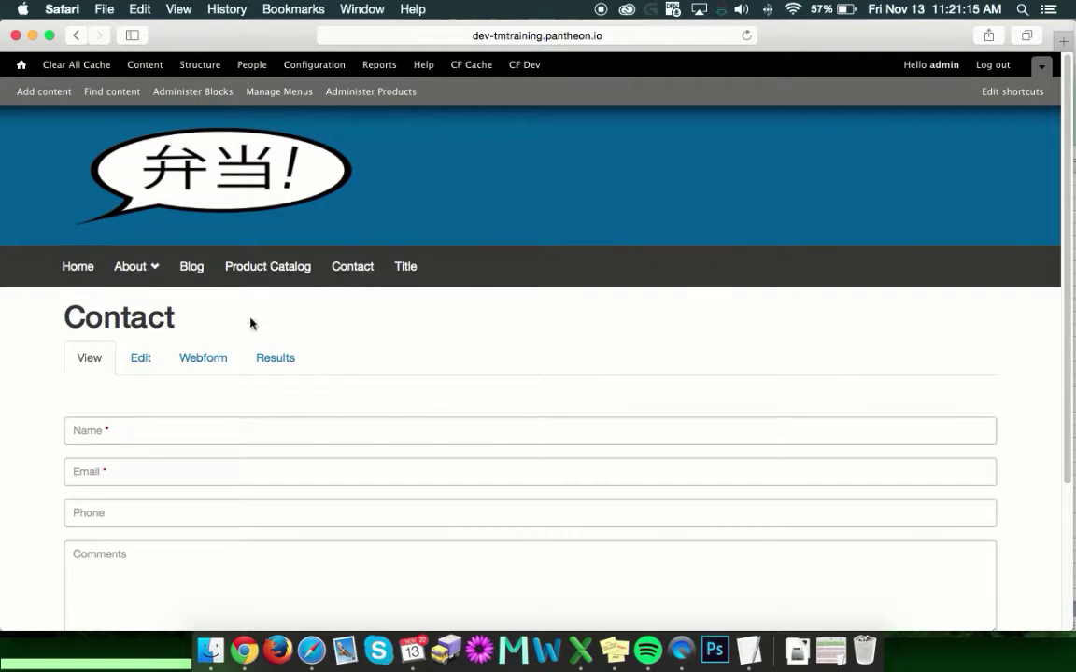
left_click(74, 38)
scroll(275, 341, "down", 2)
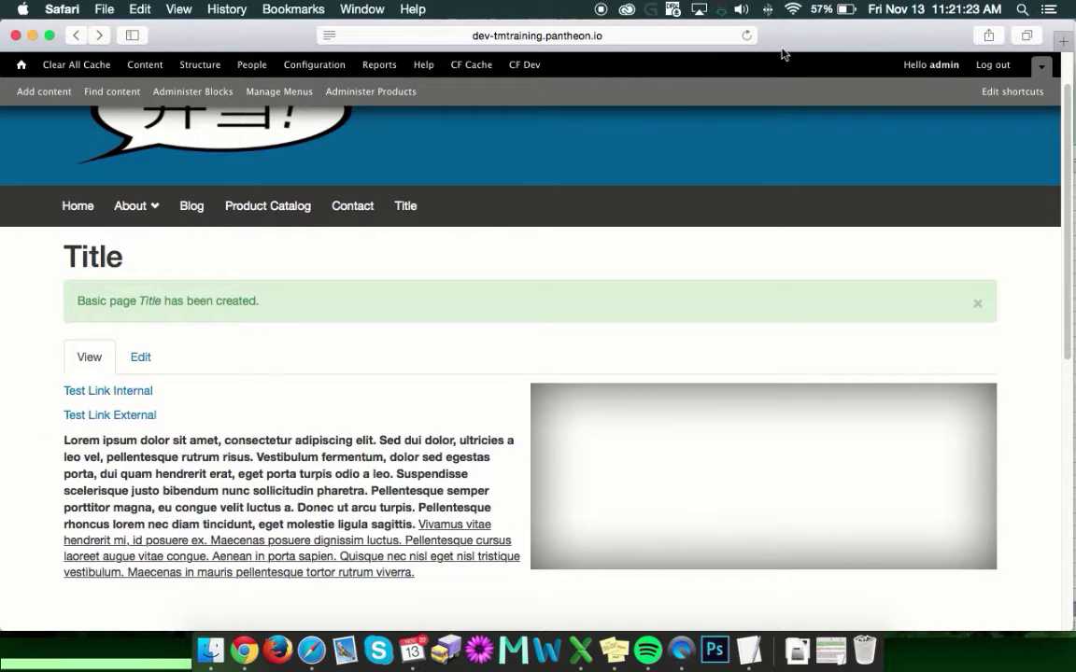
left_click(116, 415)
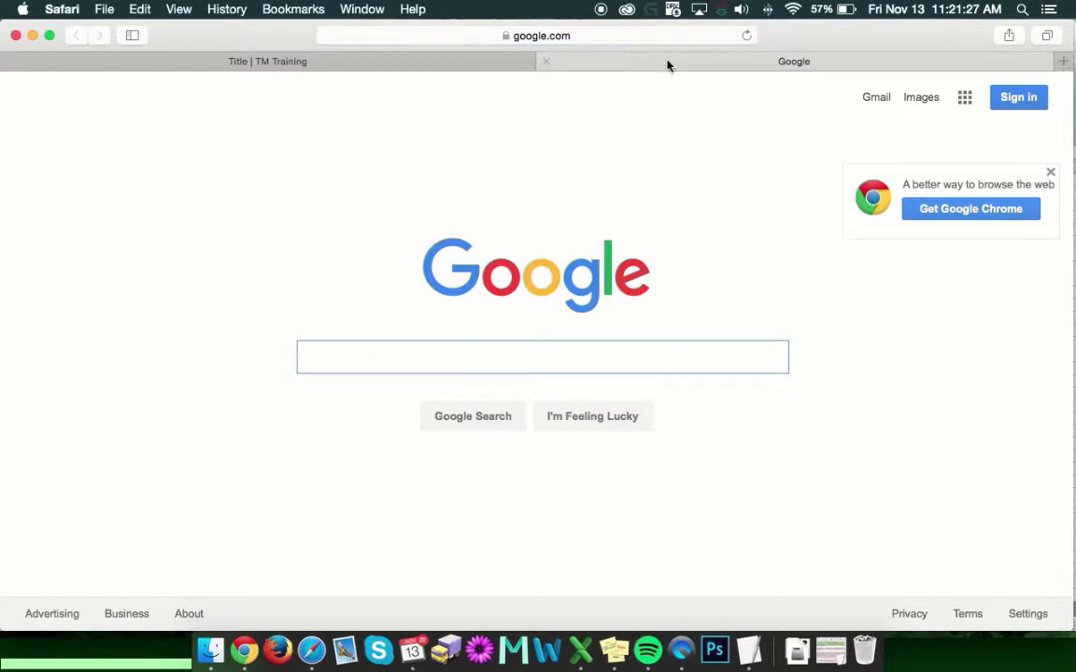
left_click(546, 61)
scroll(229, 393, "down", 1)
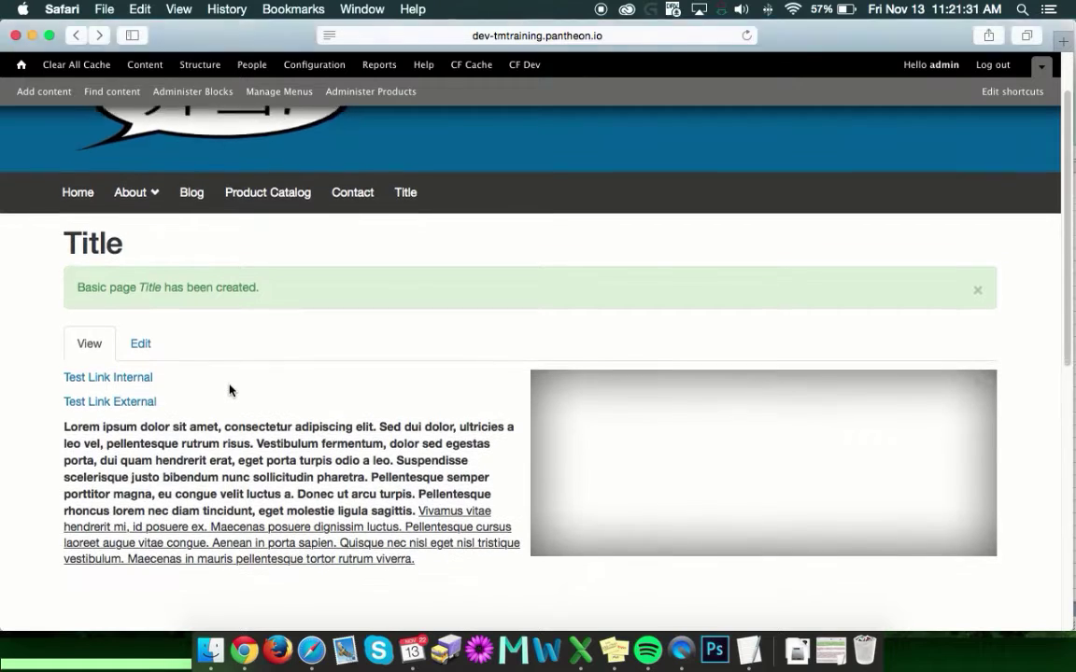
Look over the finished page down to the body image and dismiss the page creation message
scroll(229, 392, "down", 3)
scroll(425, 415, "down", 4)
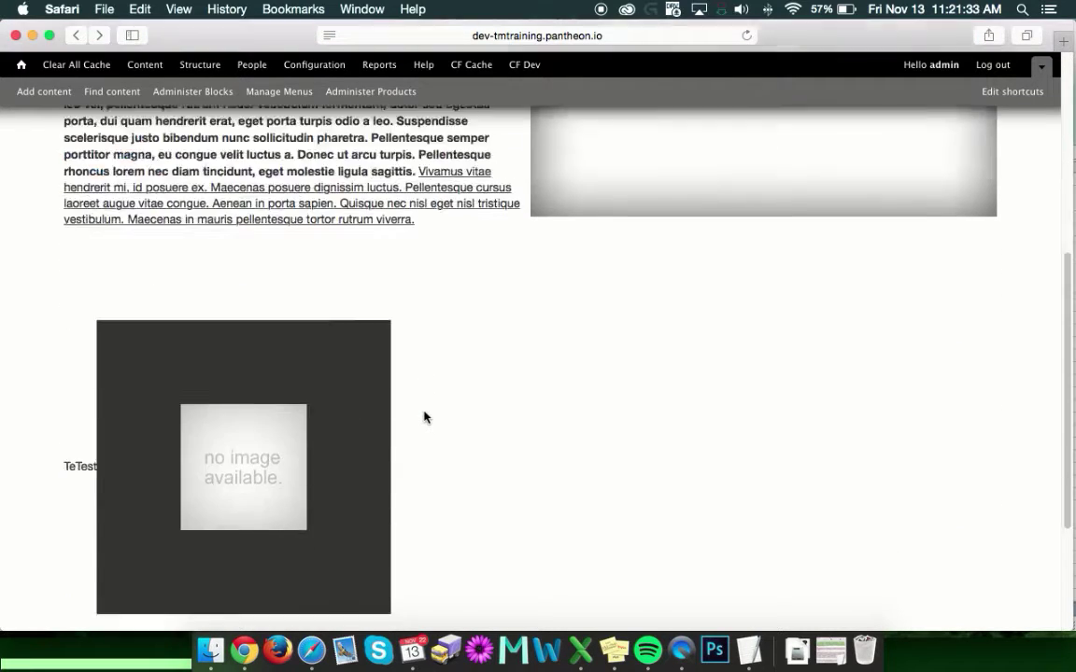
scroll(425, 417, "down", 3)
scroll(425, 412, "up", 7)
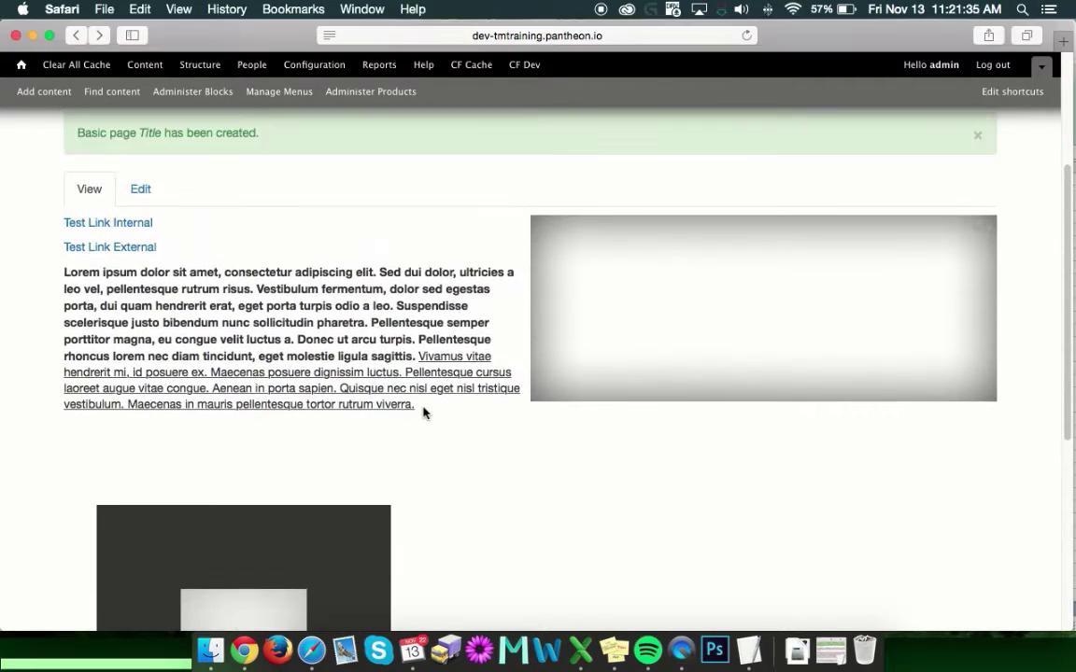
scroll(423, 413, "up", 2)
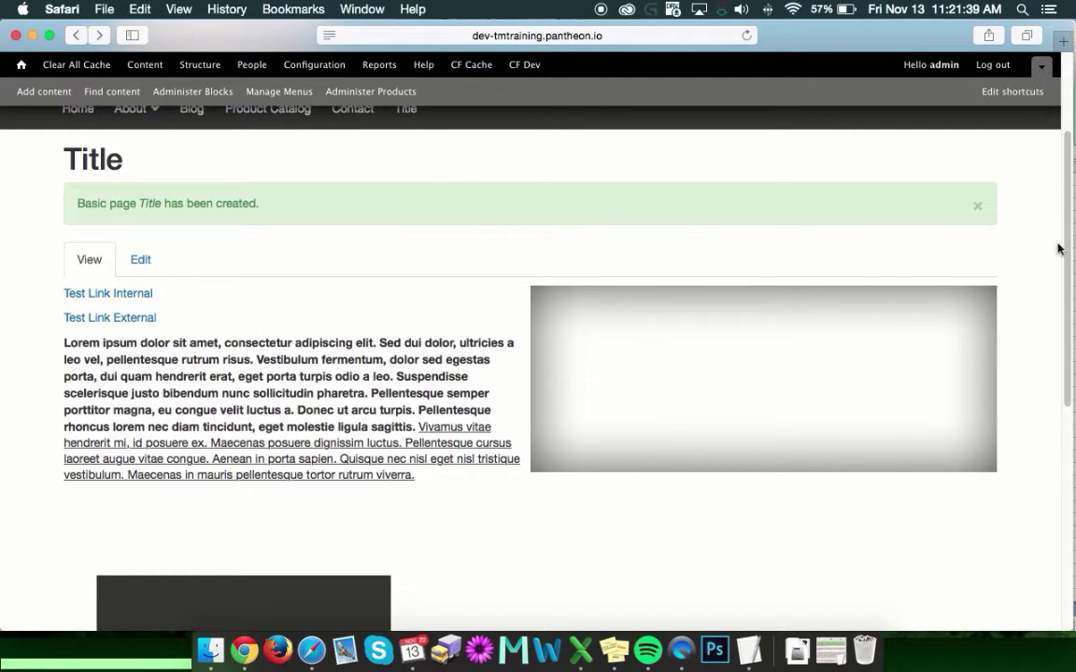
left_click(977, 205)
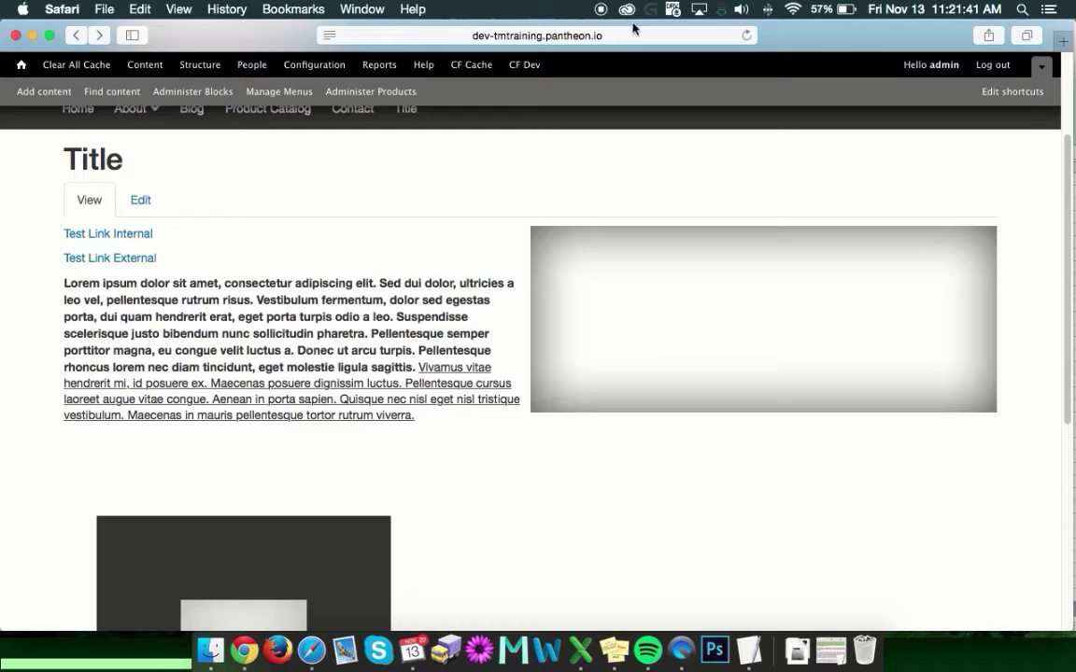